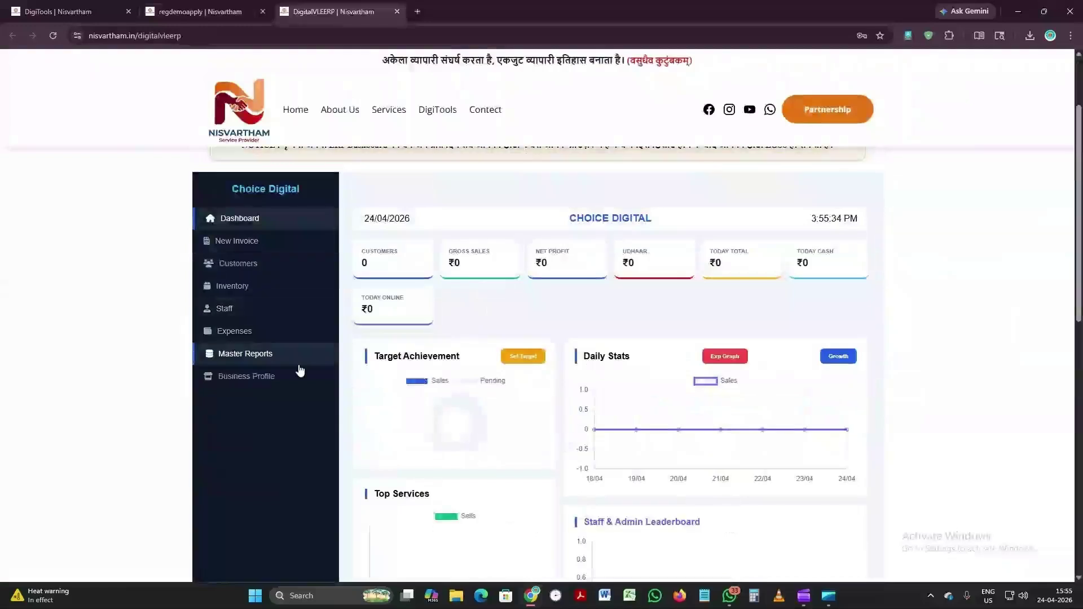
Step: Open the Business Profile form for the CHOICE DIGITAL business from the dashboard sidebar
scroll(706, 337, "up", 2)
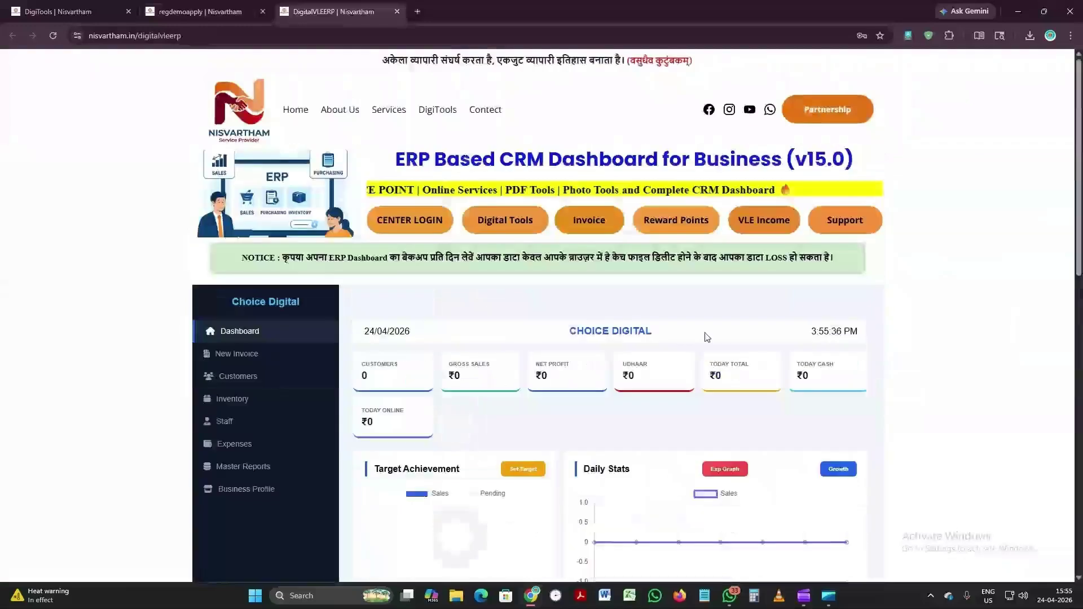
left_click_drag(561, 335, 647, 333)
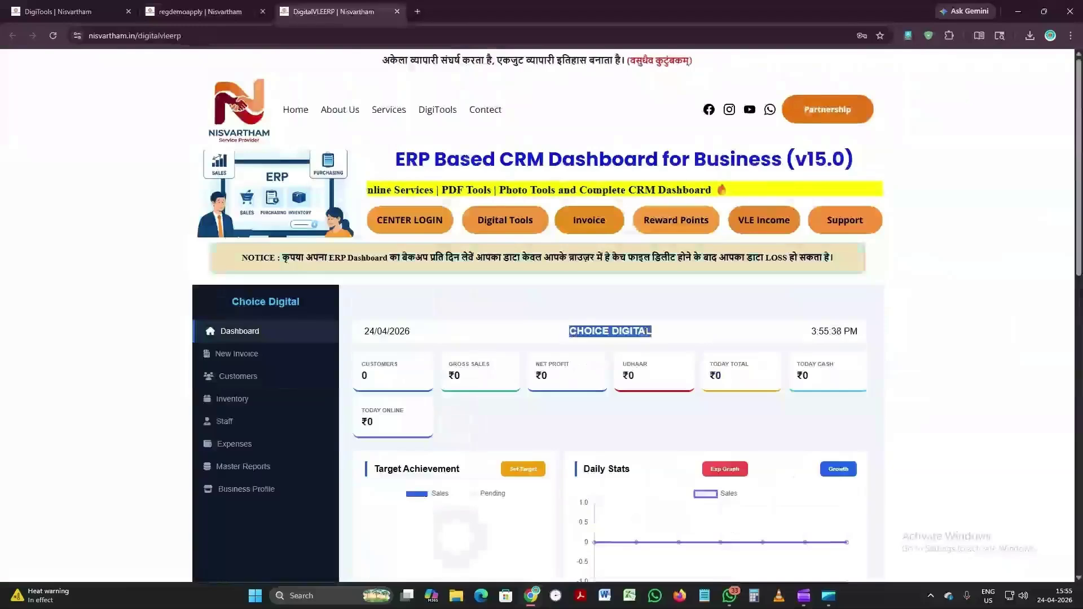
left_click(470, 390)
scroll(470, 389, "down", 1)
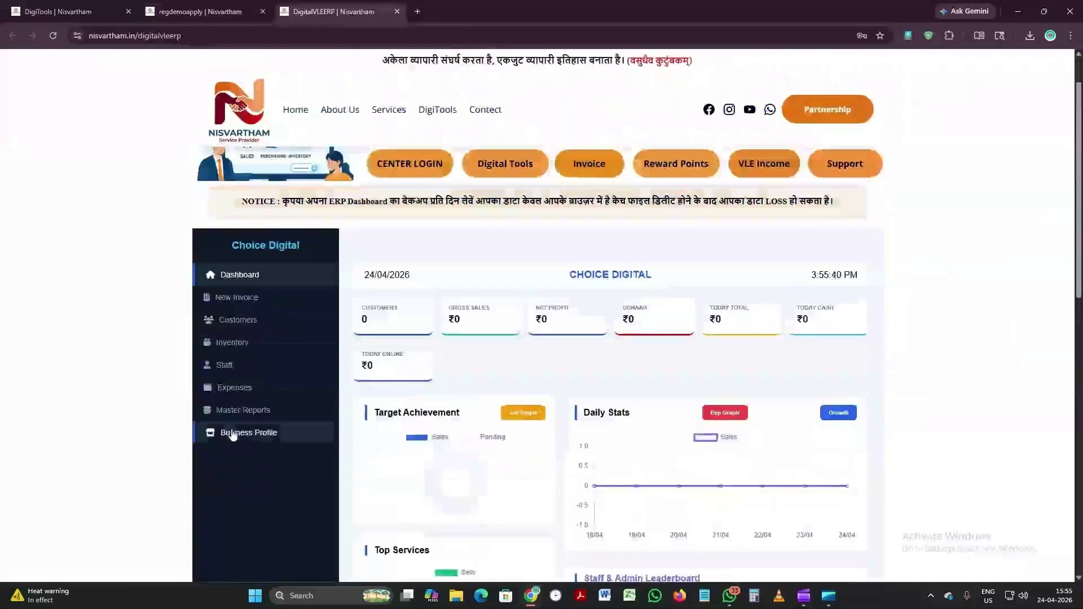
left_click(233, 434)
Step: Rename the business to 'Nisvartham Service Point' and enter the owner's name and mobile number
triple_click(426, 339)
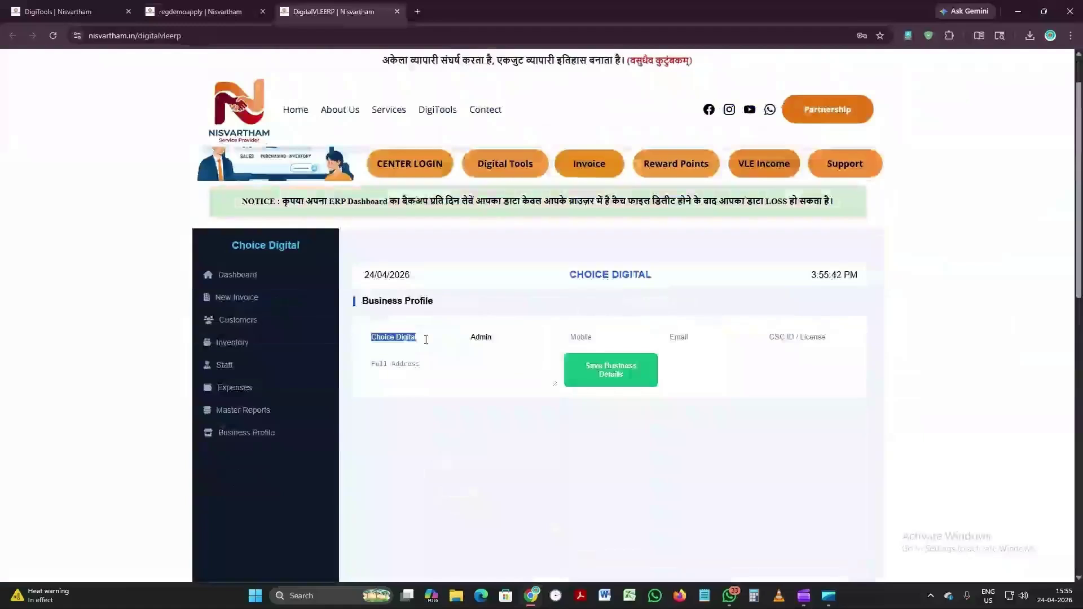
type("N")
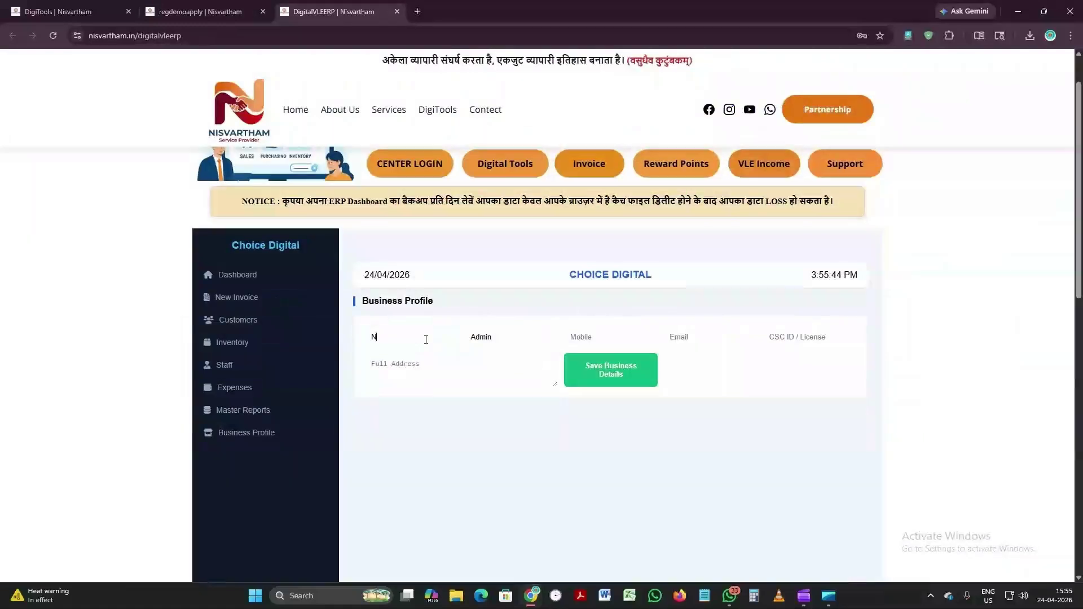
type("isvar")
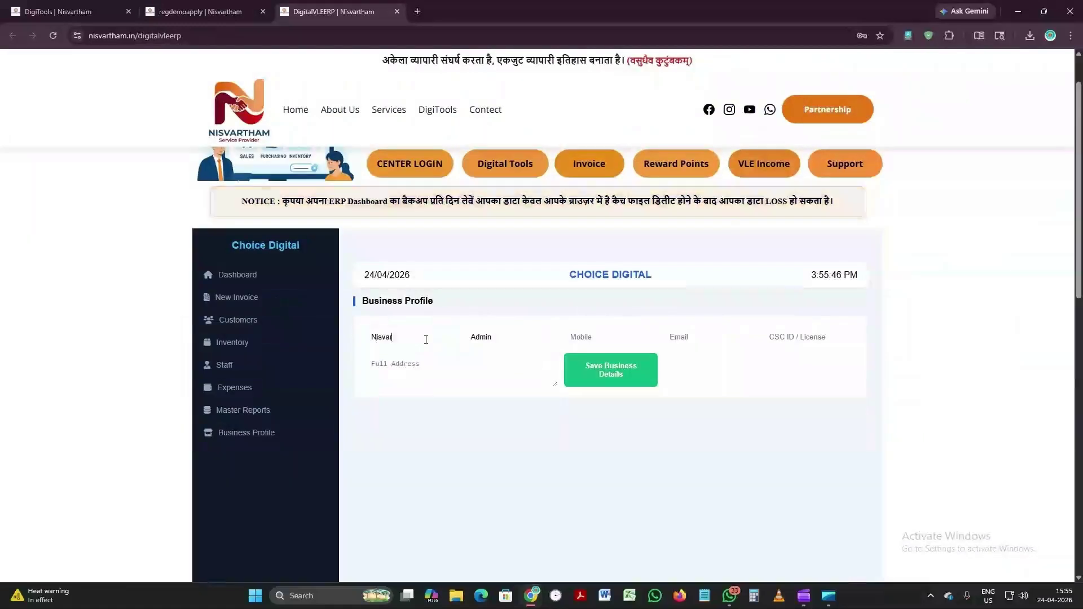
type("tham Serv")
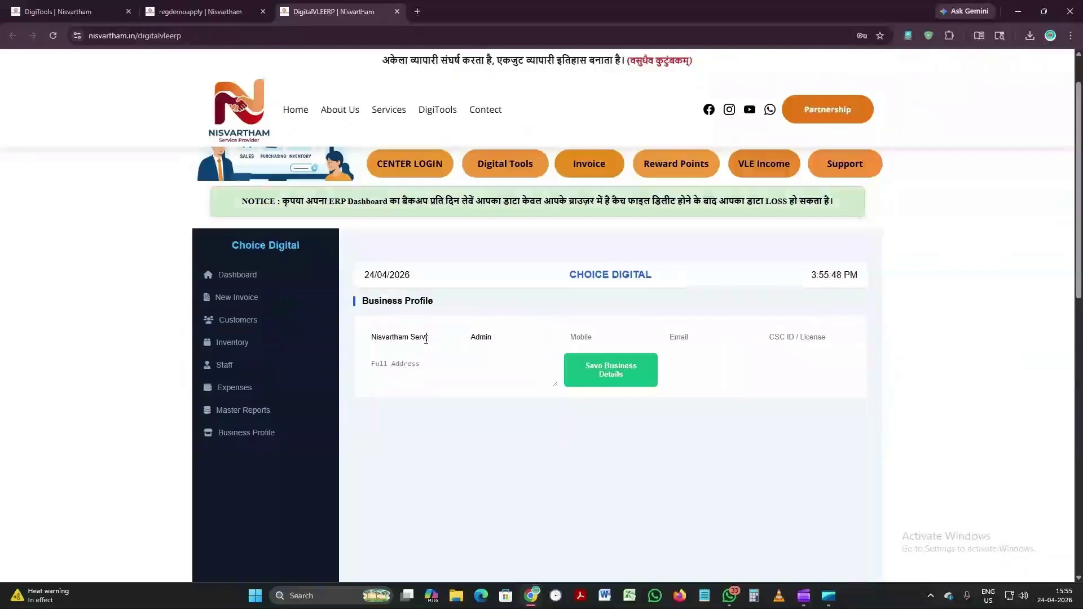
type("ice Point")
key("Tab")
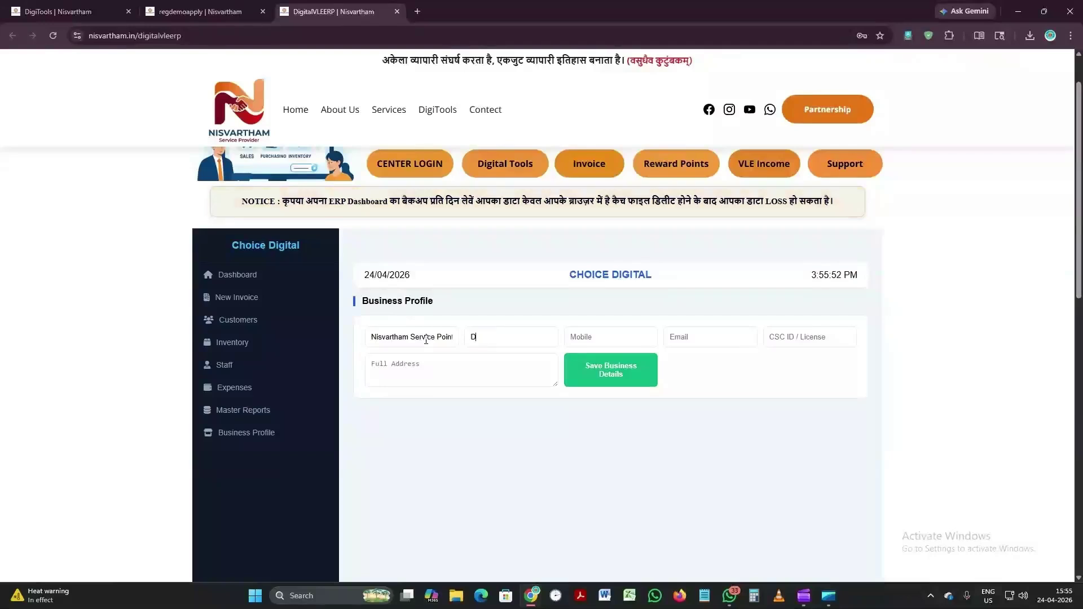
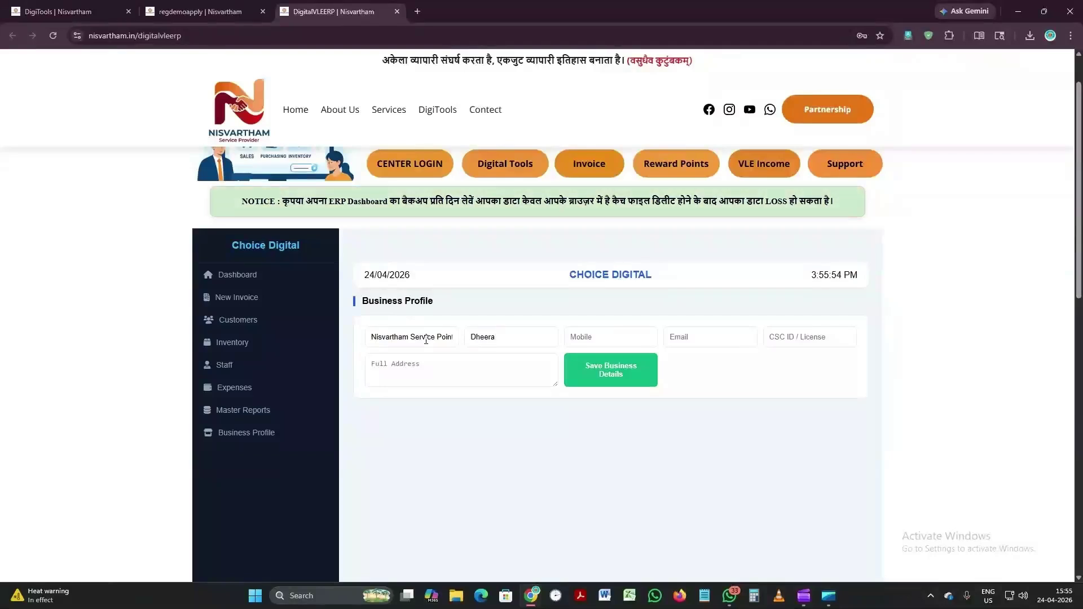
key("Tab")
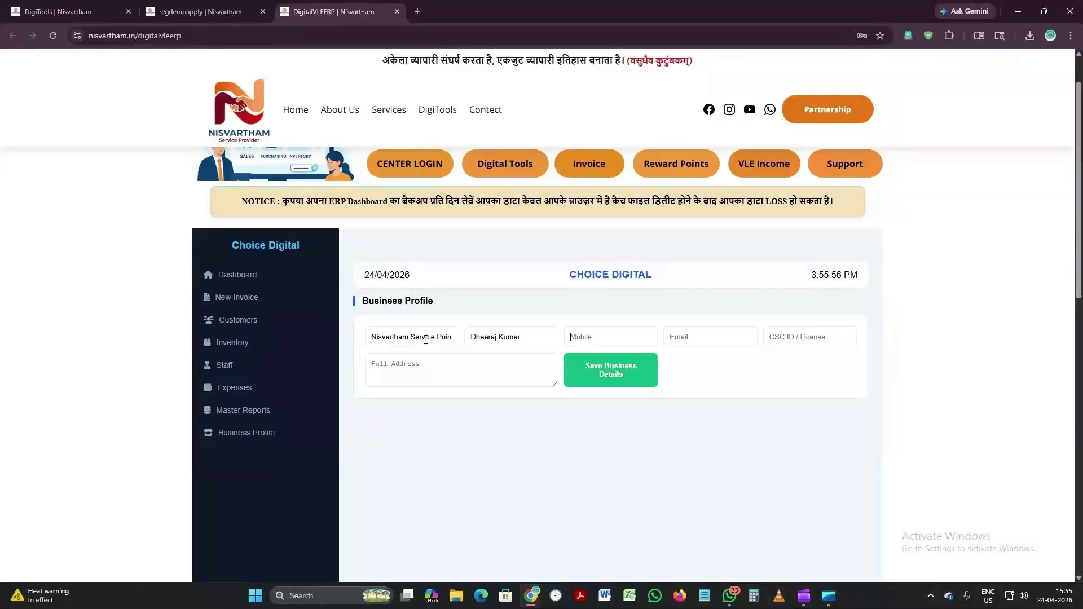
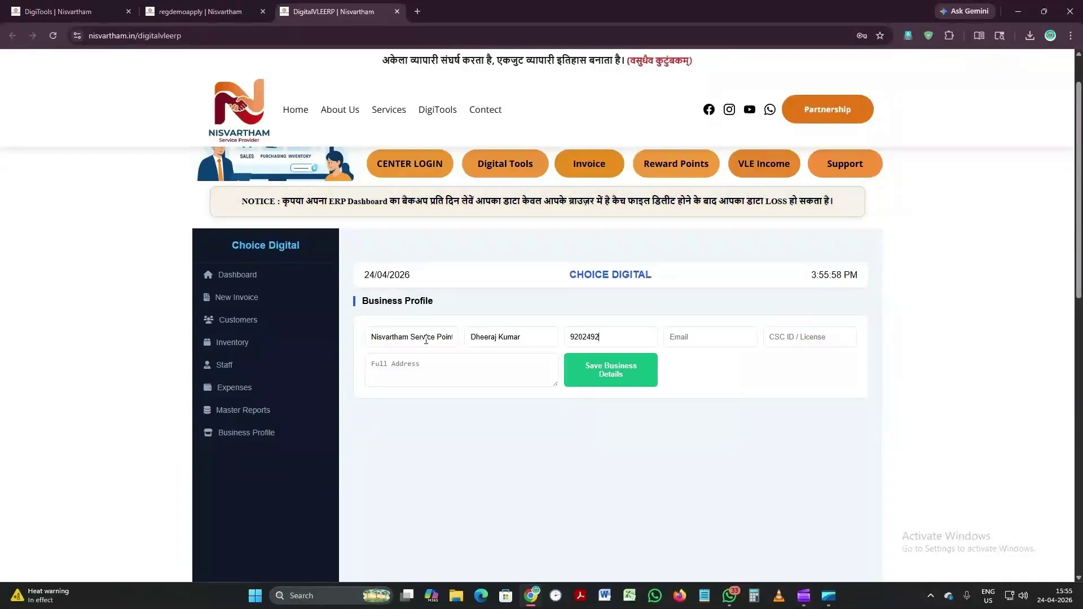
Step: Fill in the owner's e-mail, CSC ID / licence number and full address
key("Tab")
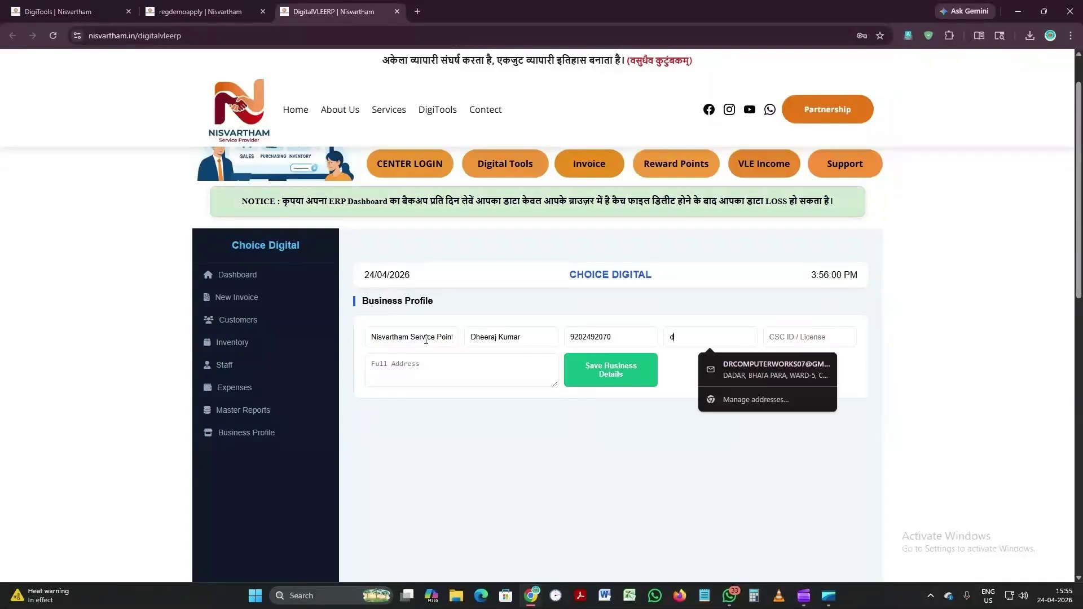
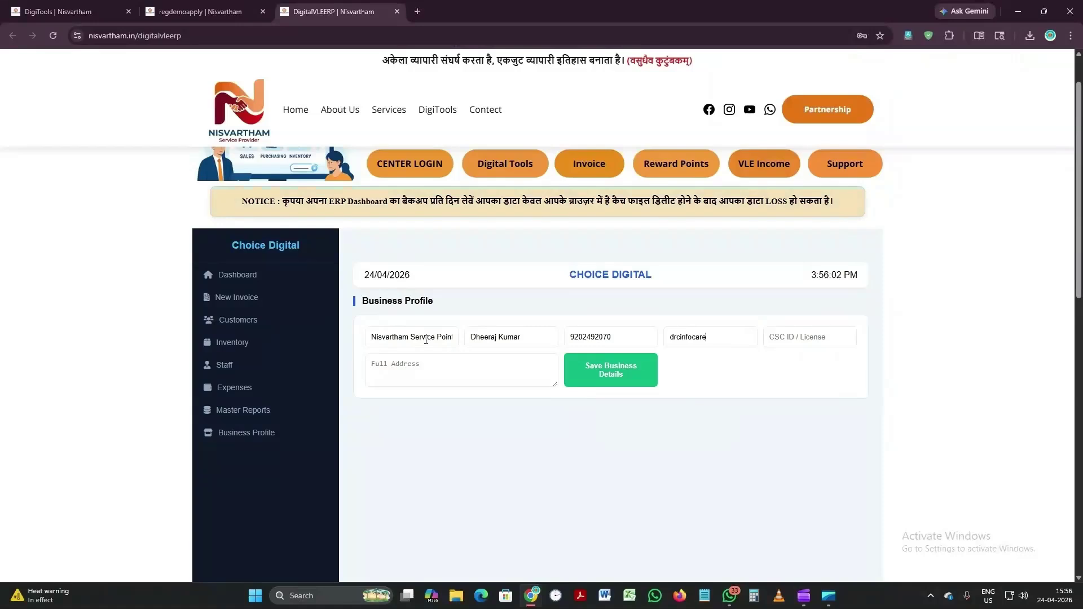
key("Tab")
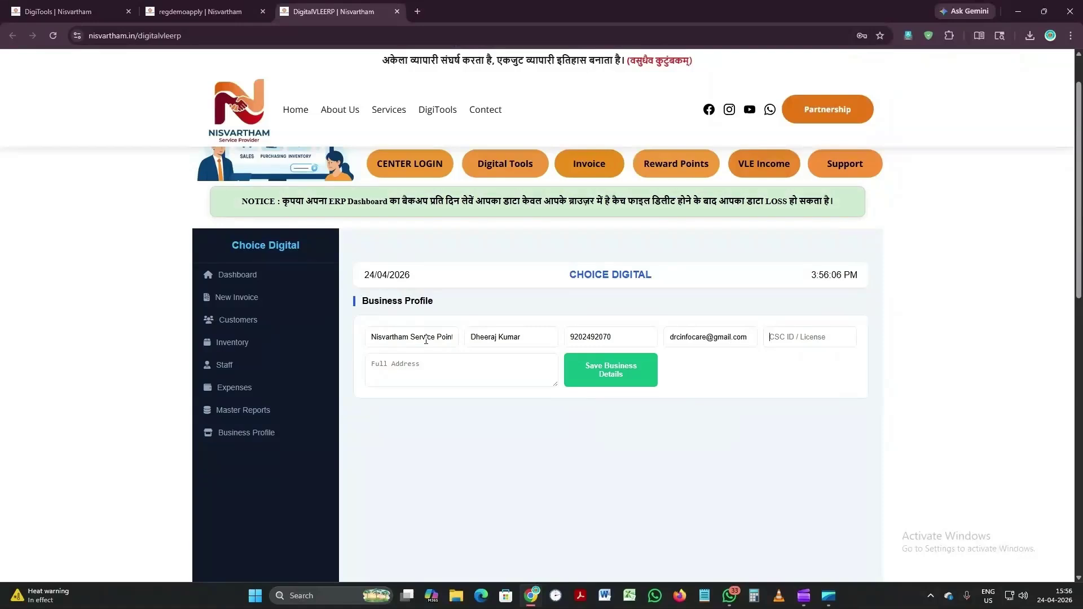
key("Tab")
type("Bhilai Durg ")
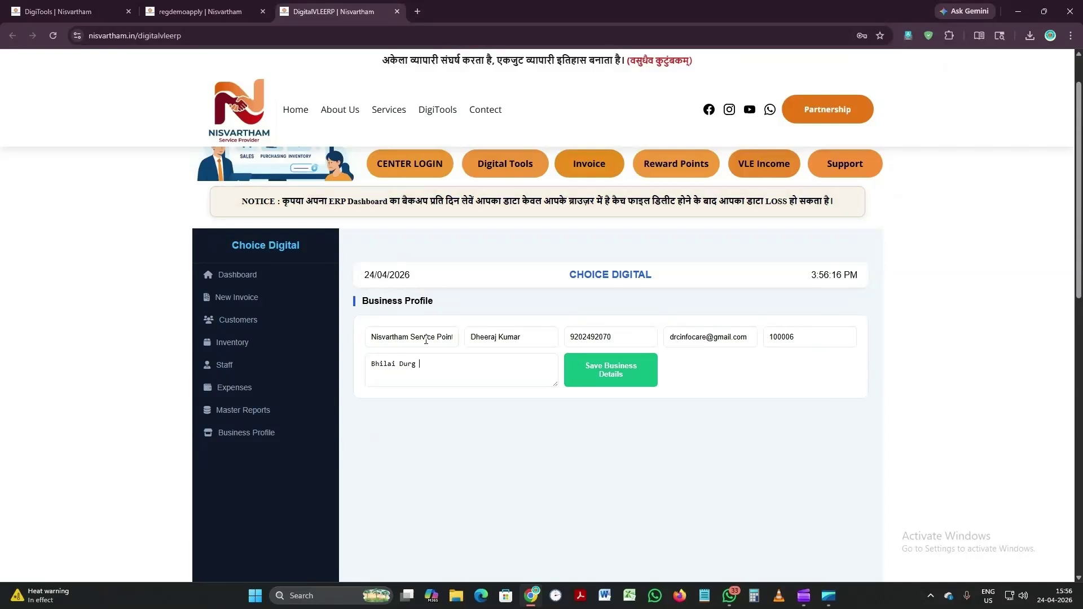
type("C.G.")
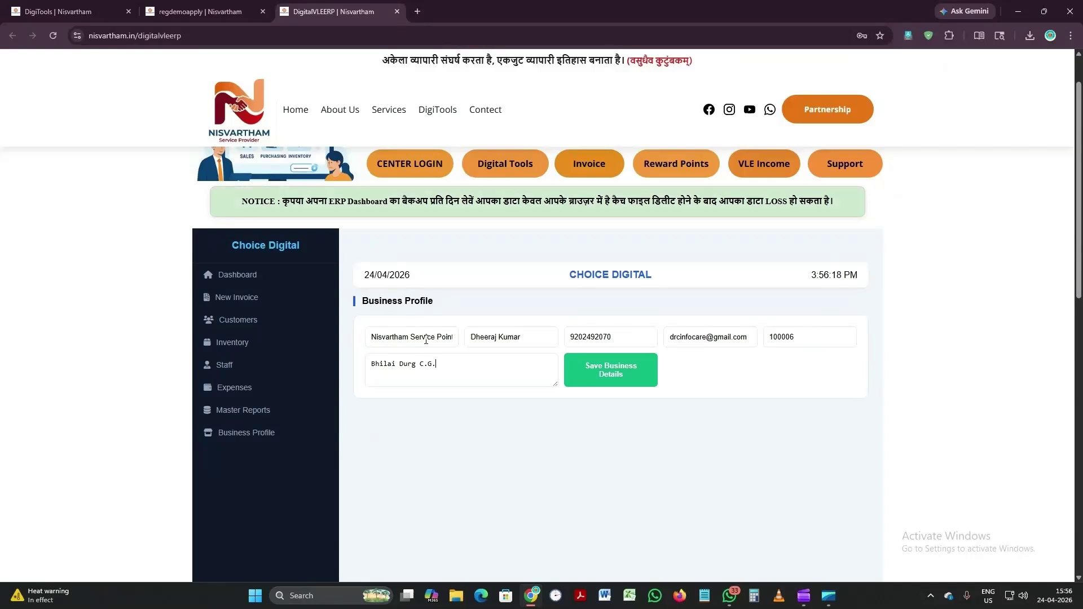
Step: Save the business details, dismiss the Profile Updated alert, and go to Customer Management
left_click(641, 383)
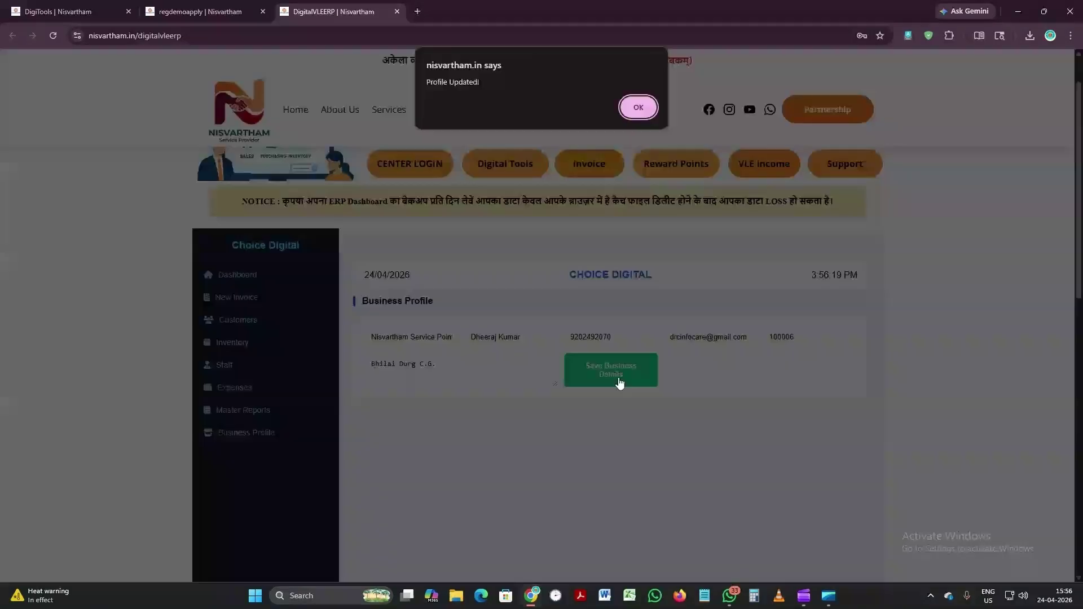
left_click(654, 105)
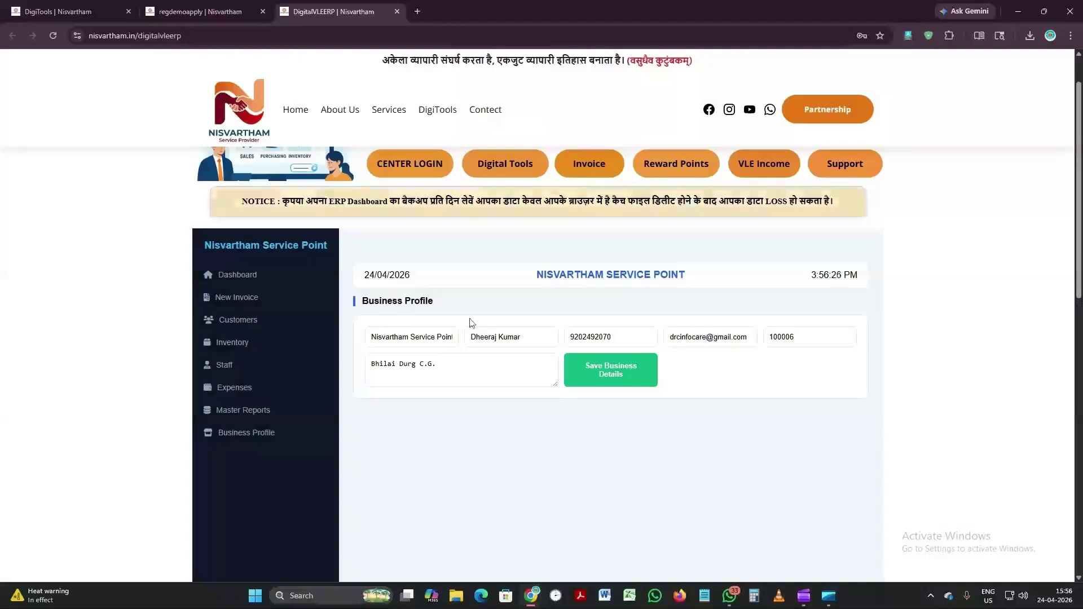
scroll(515, 329, "down", 1)
scroll(519, 330, "up", 1)
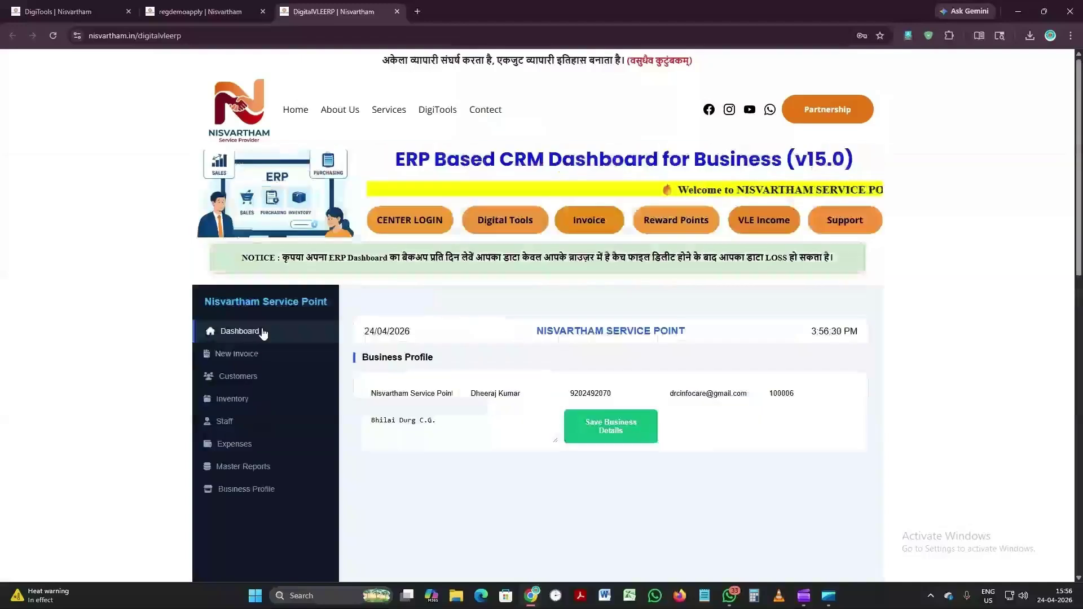
left_click(238, 379)
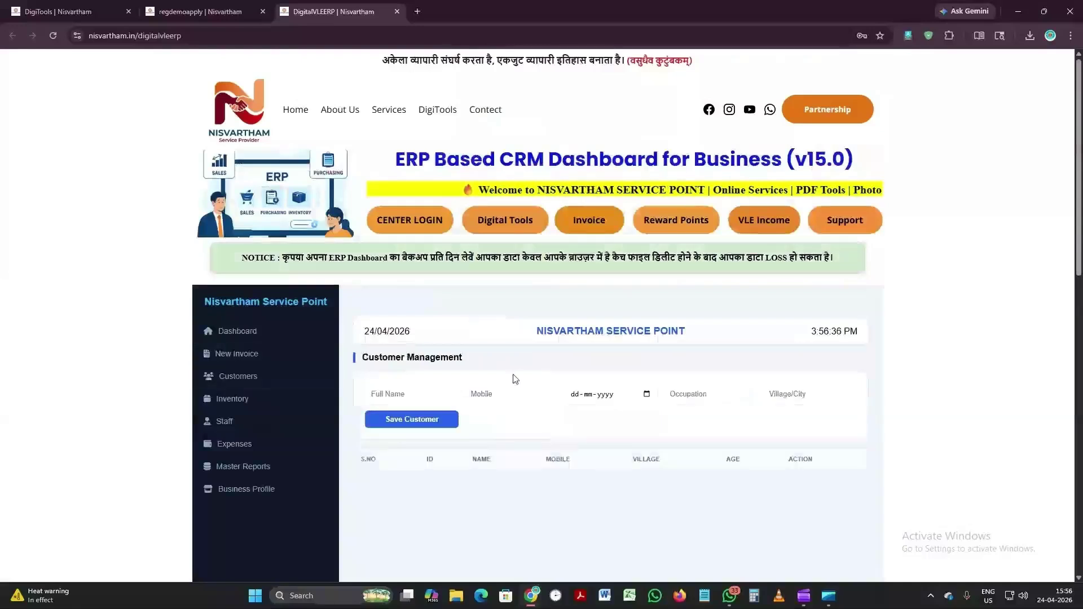
Step: Enter the new customer's full name in capitals, mobile number and date of birth
left_click(403, 395)
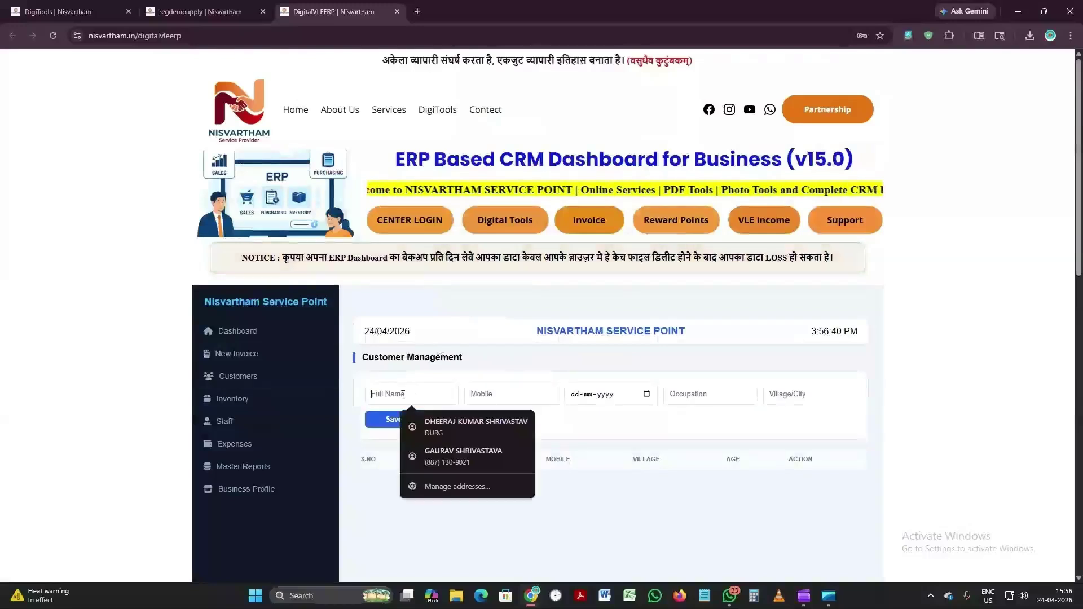
type("moh")
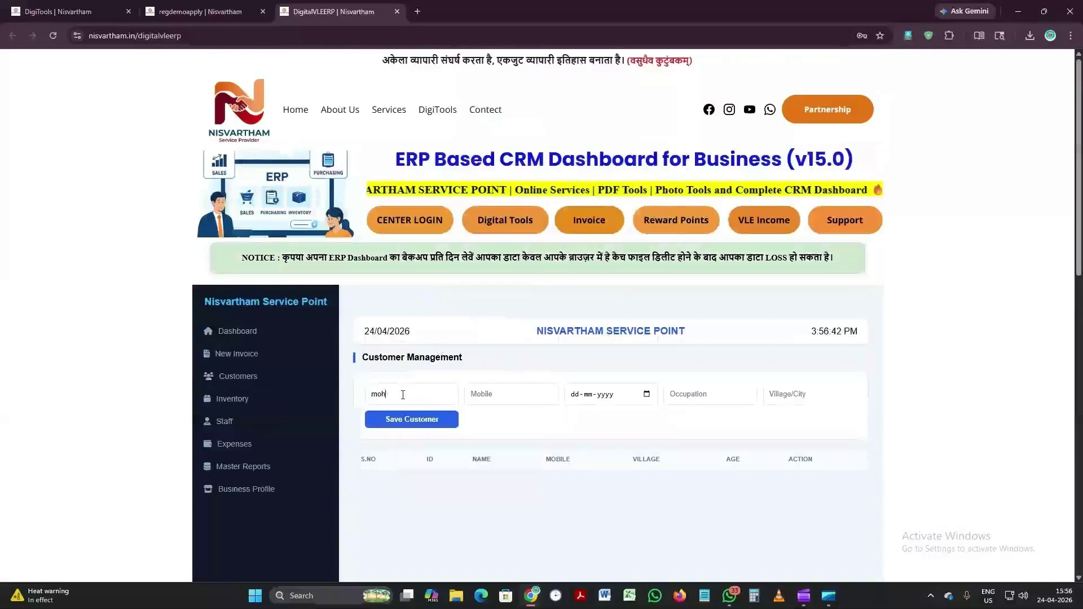
key("BackSpace")
key("BackSpace")
key("BackSpace")
key("Caps_Lock")
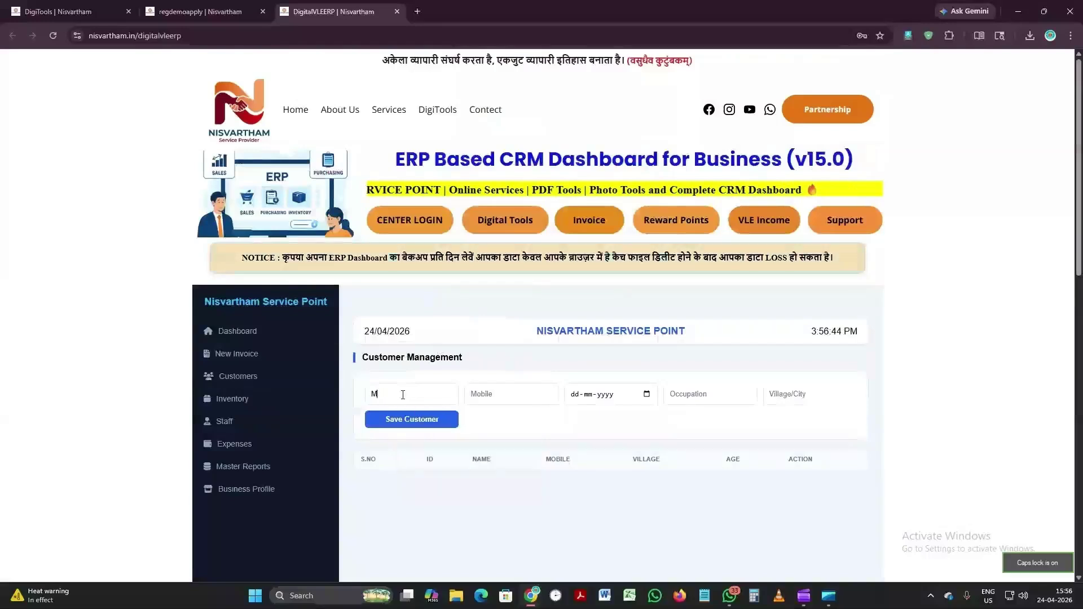
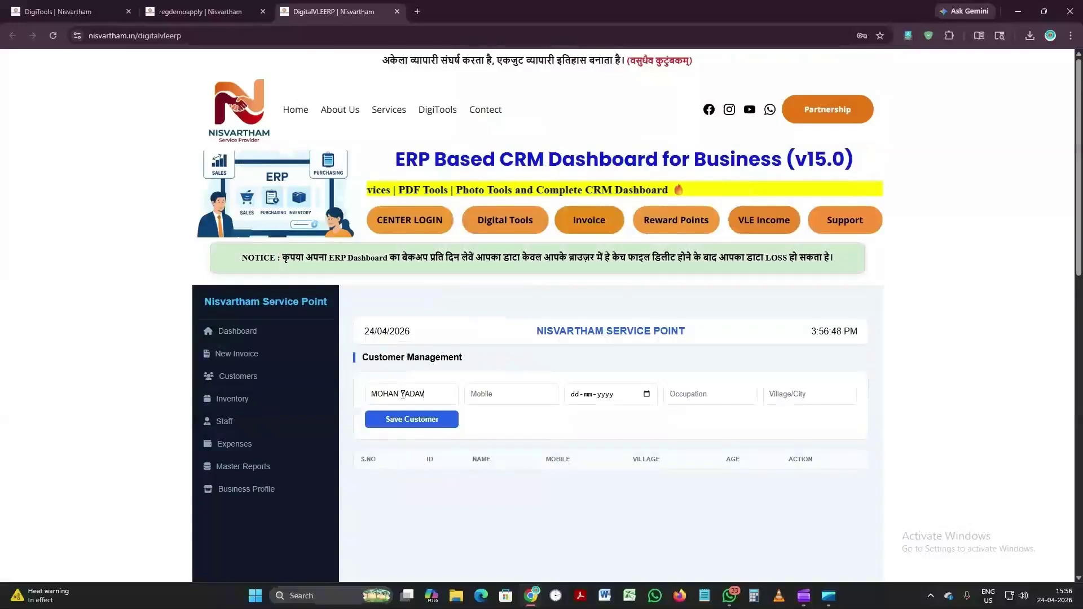
key("Tab")
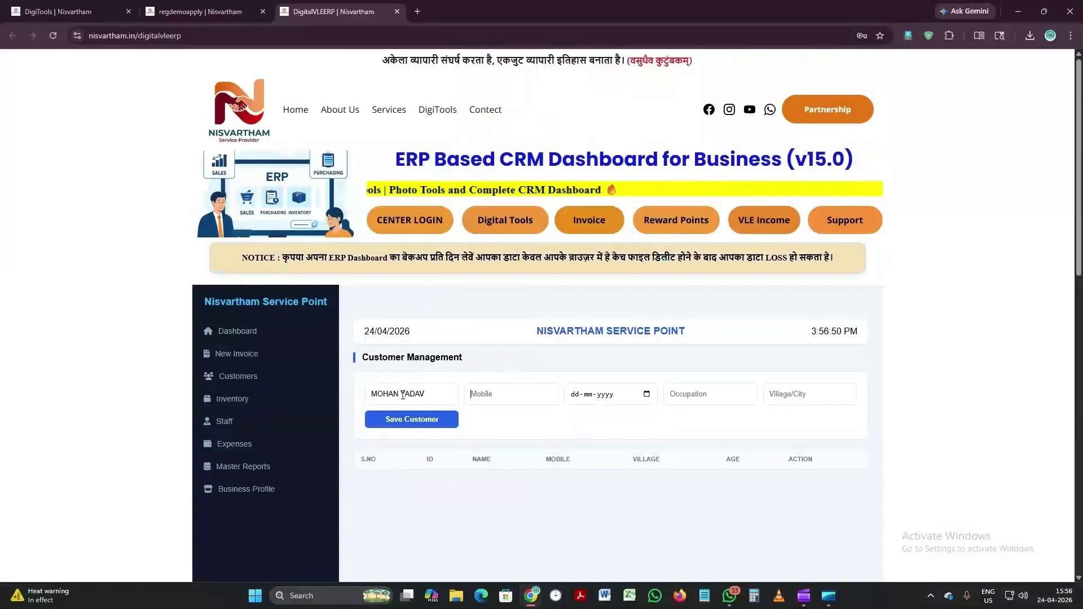
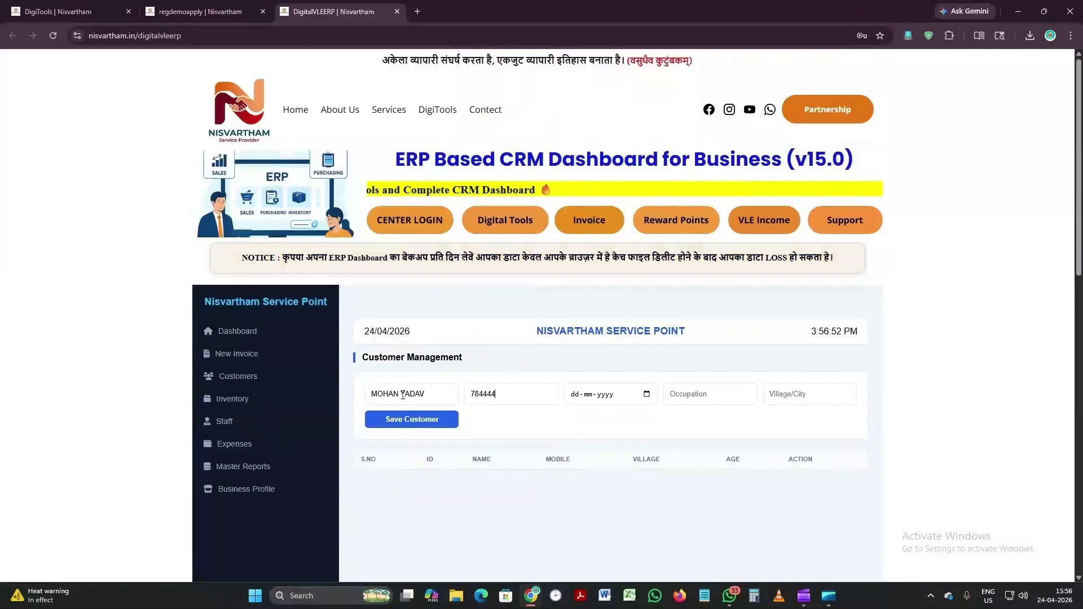
key("Tab")
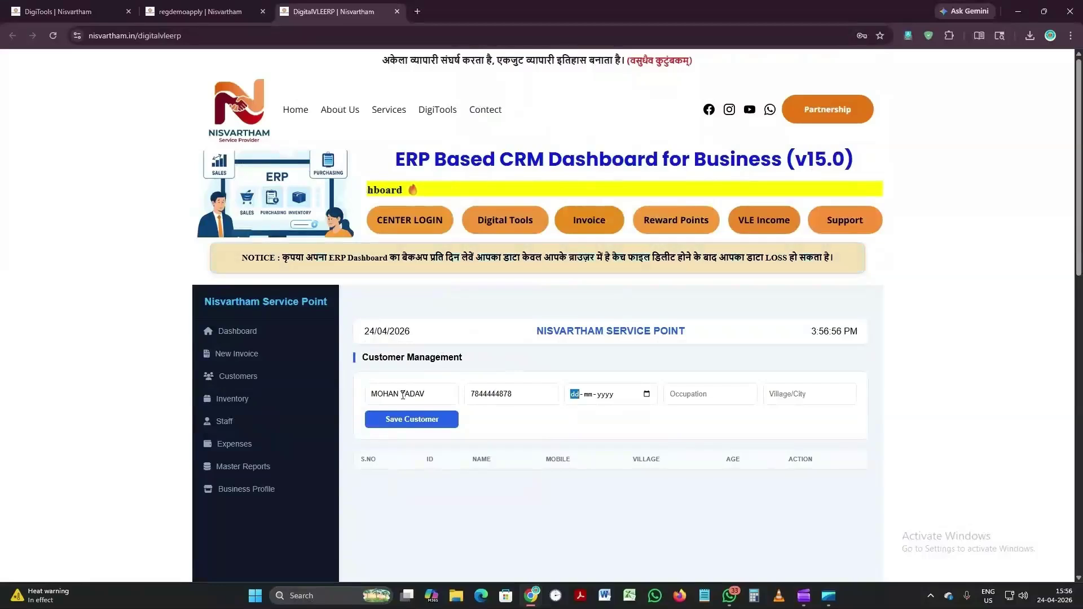
type("24-04-")
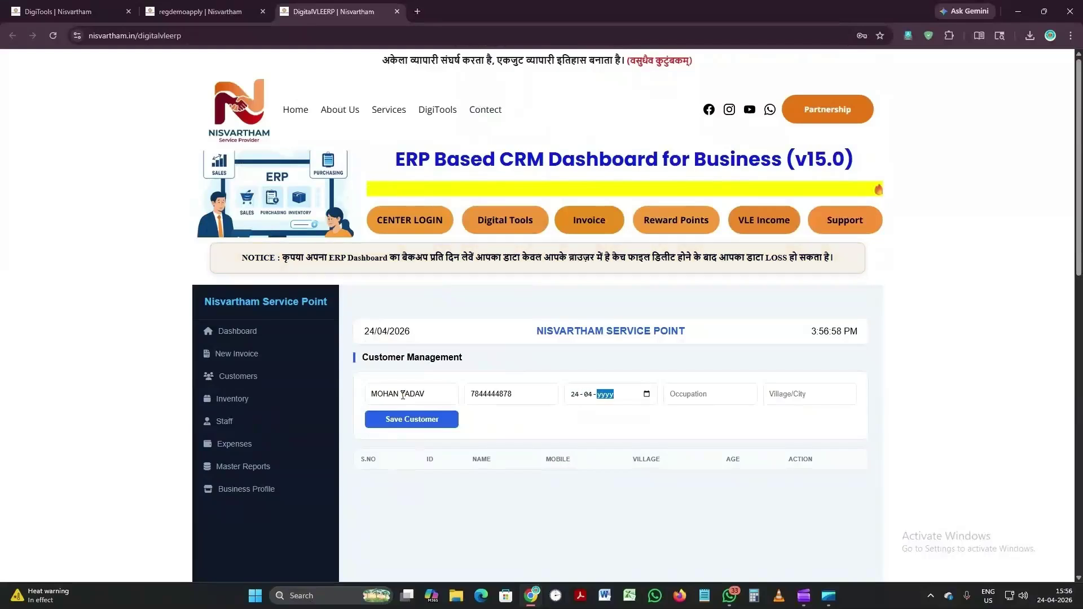
type("2000")
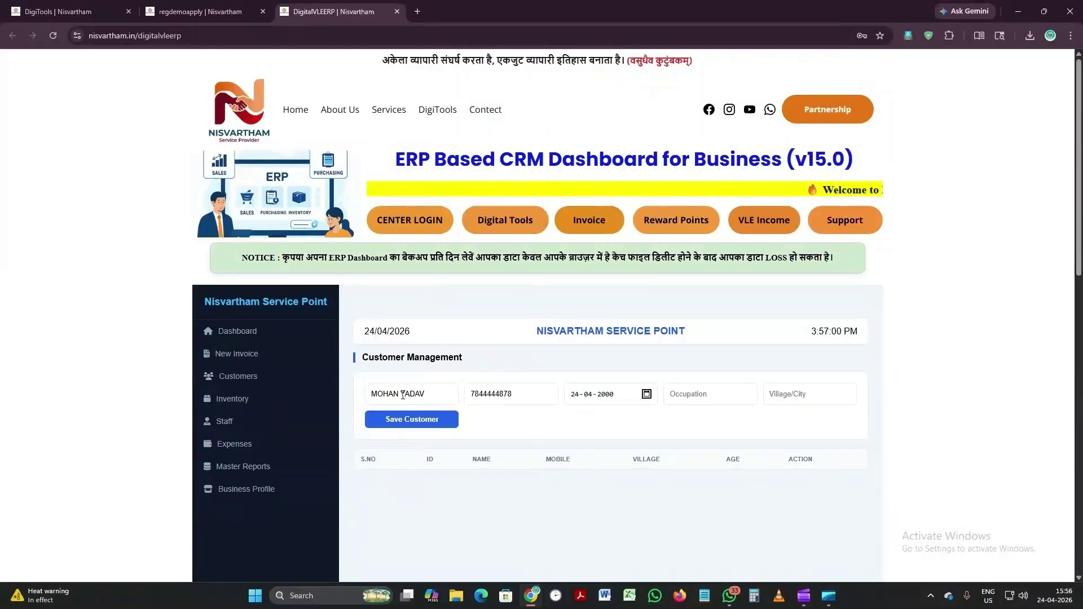
Step: Set occupation JOB and city BHILAI, save the customer, and return to the dashboard
key("Tab")
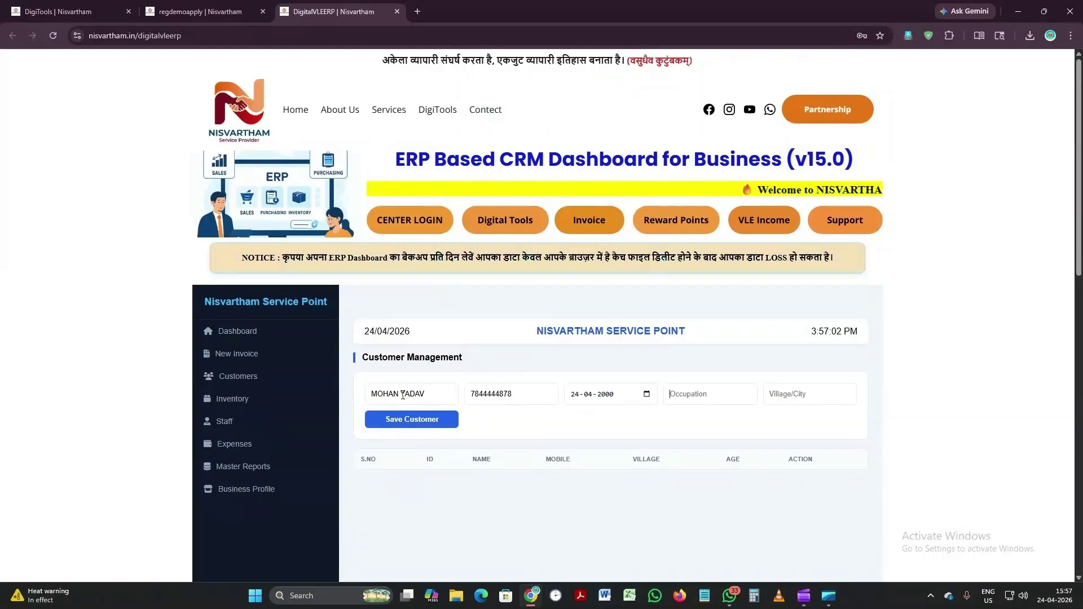
type("JOB")
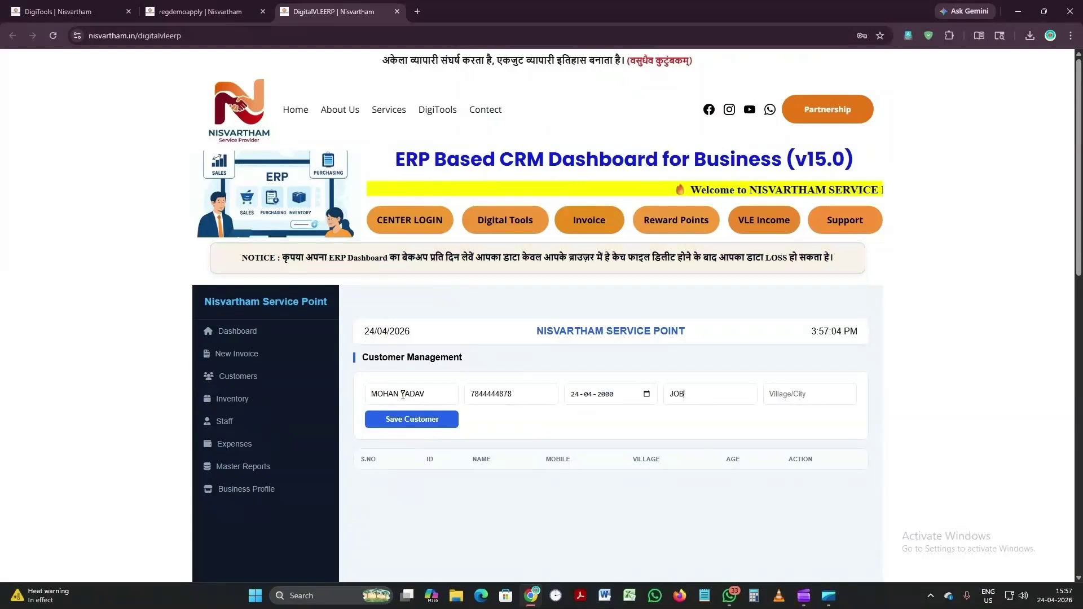
key("Tab")
type("BHILAI")
key("Tab")
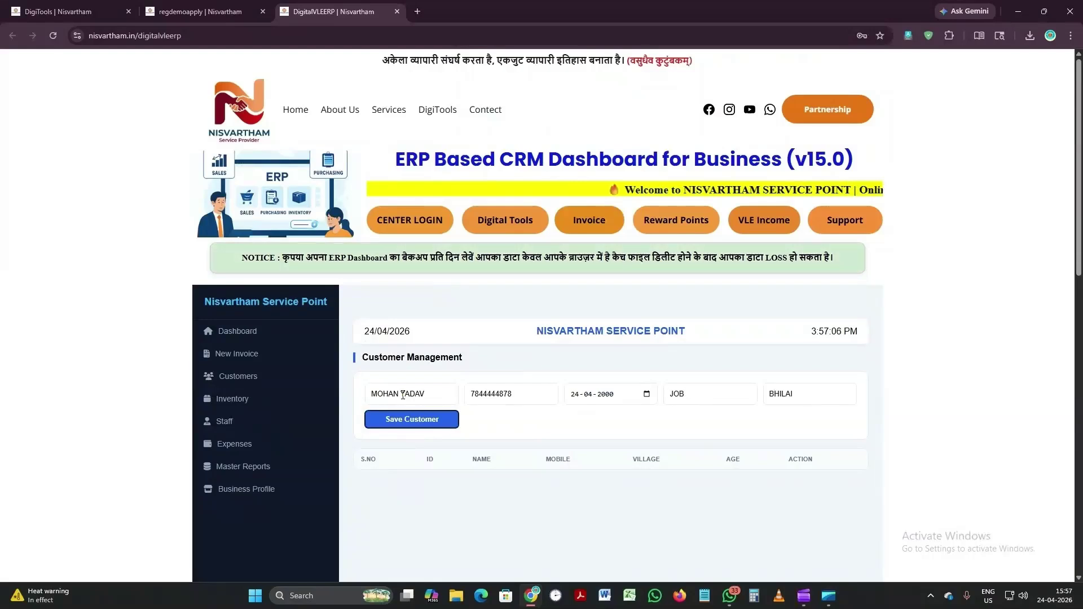
key("Return")
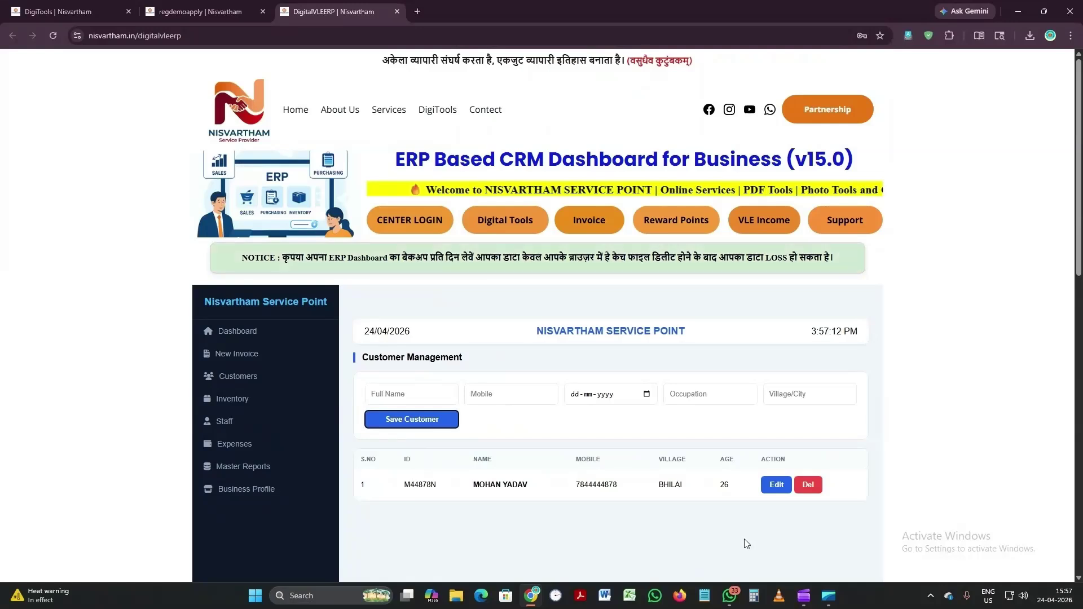
left_click(237, 334)
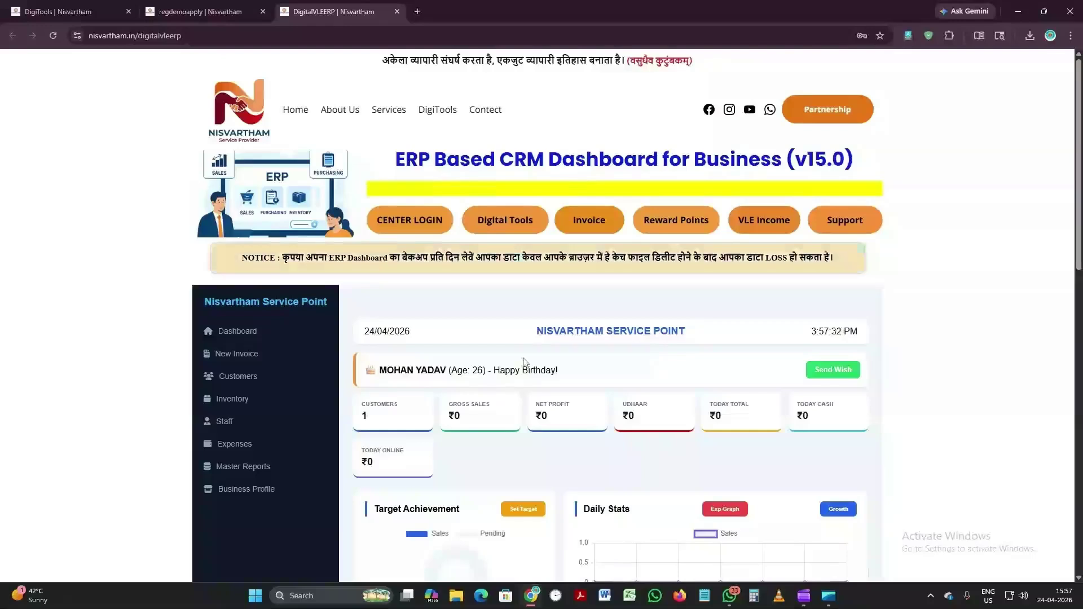
left_click(838, 374)
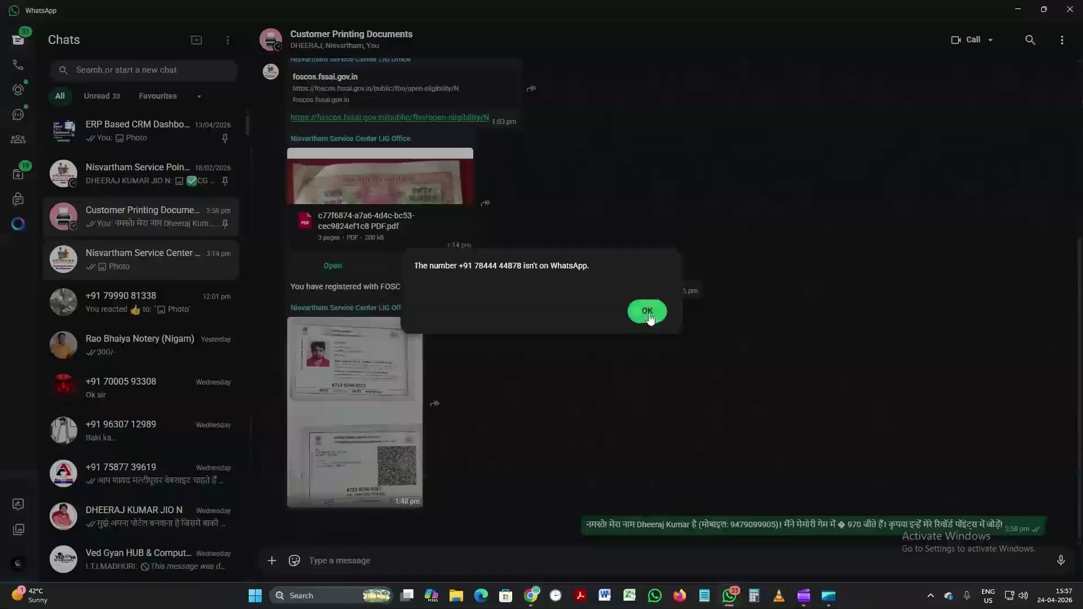
left_click(649, 315)
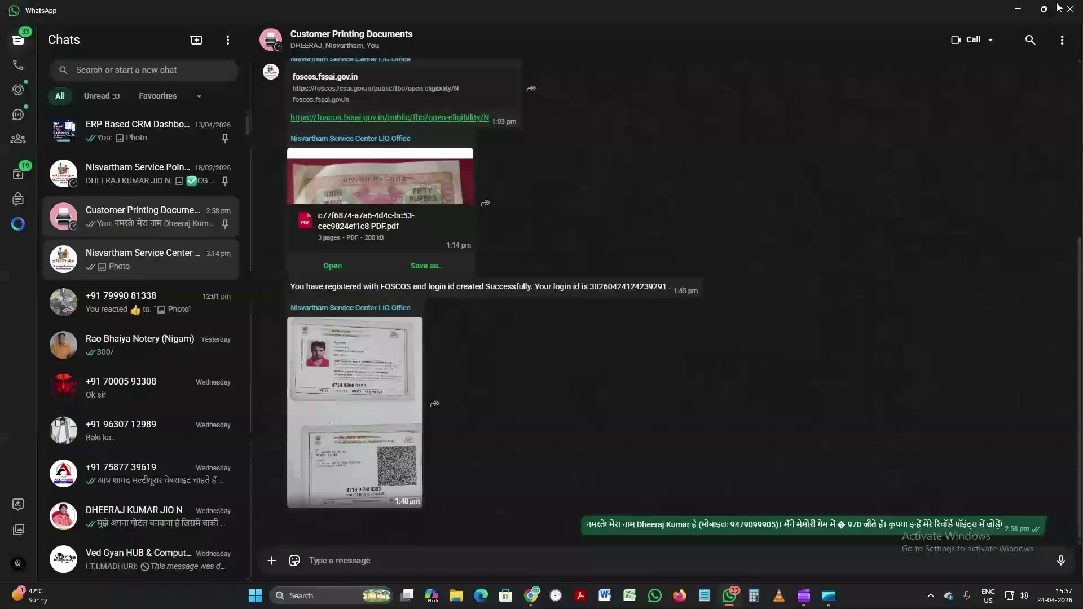
key("alt+Tab")
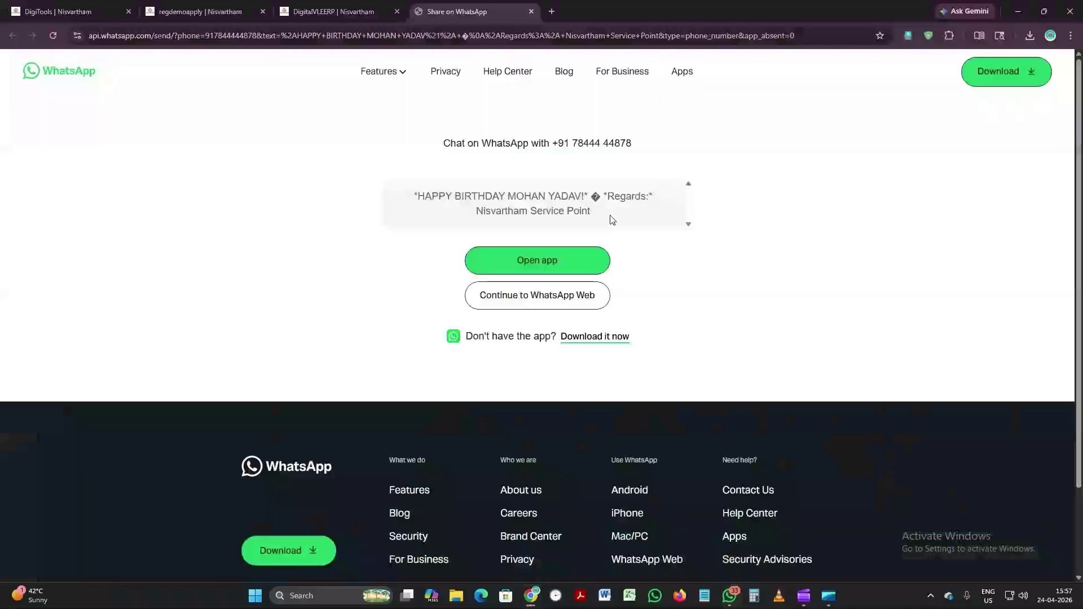
left_click(531, 12)
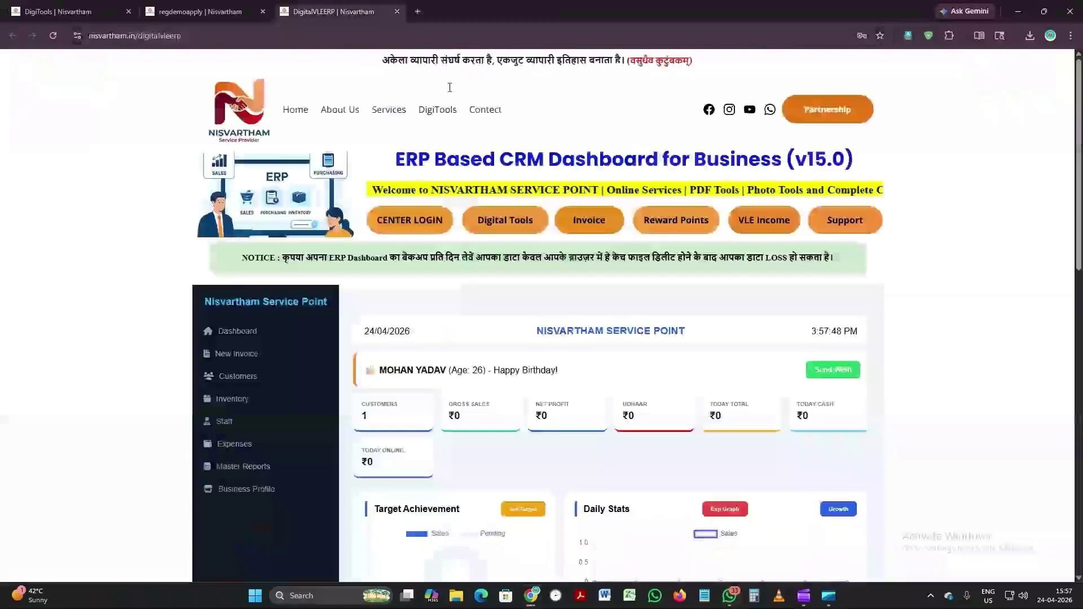
Step: Replace the birthday customer's mobile number, save it, and send their birthday wish from the dashboard
left_click(228, 473)
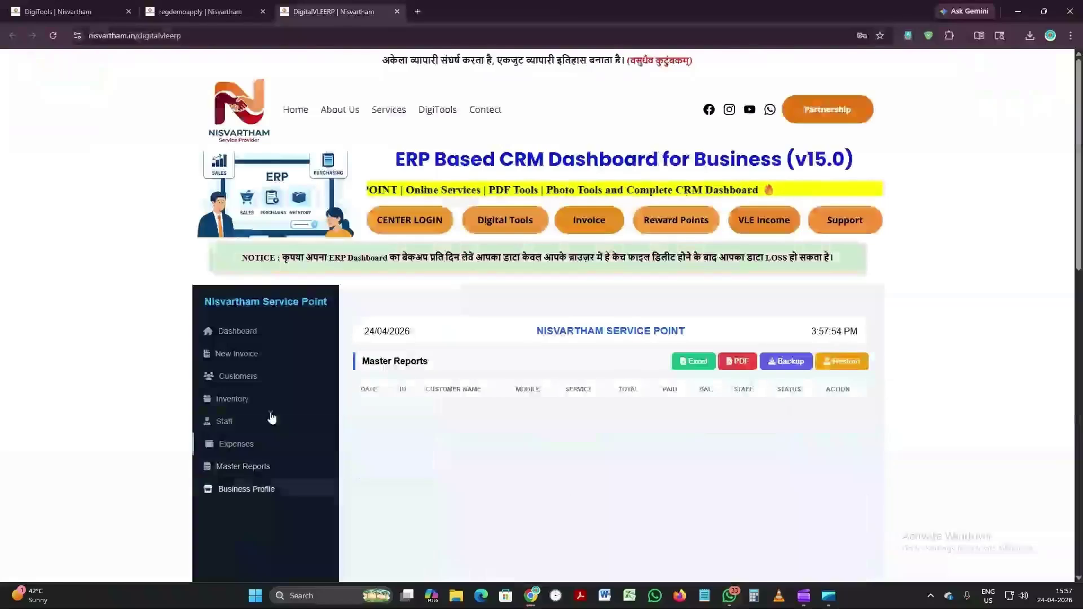
left_click(231, 377)
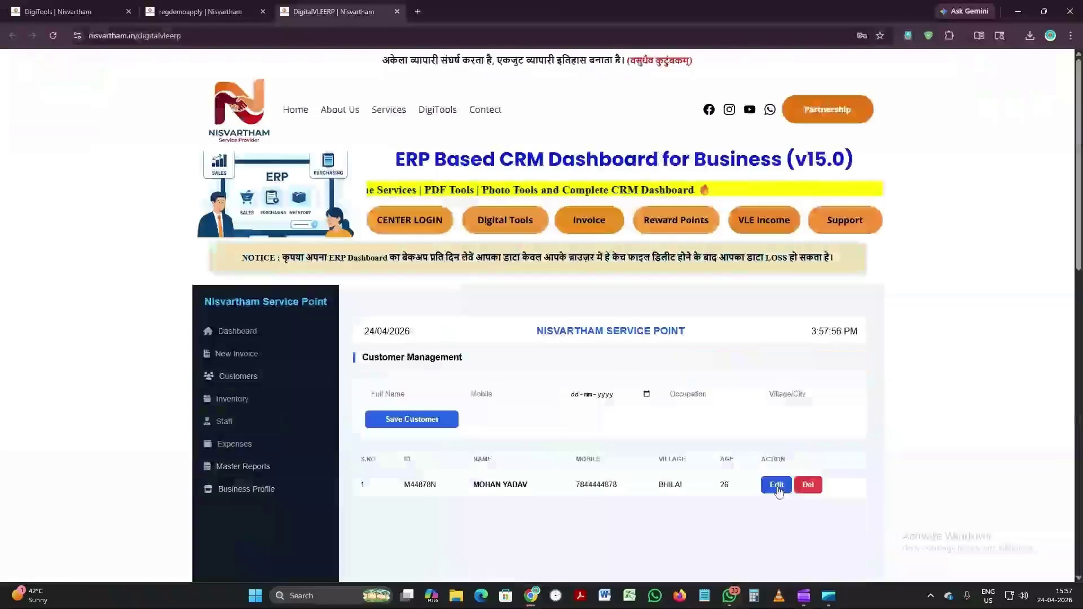
left_click(776, 486)
double_click(511, 393)
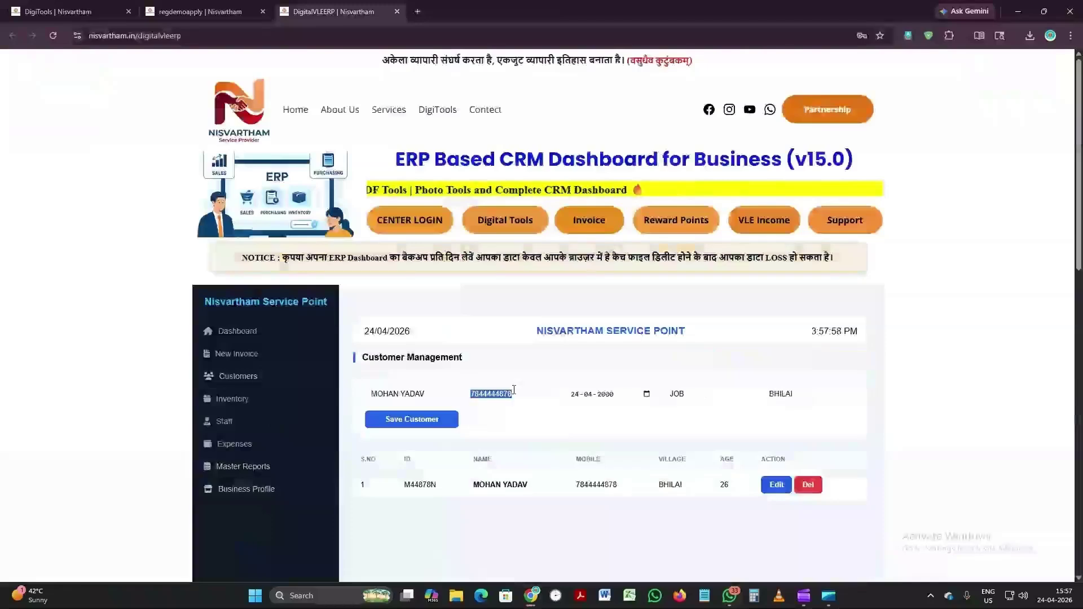
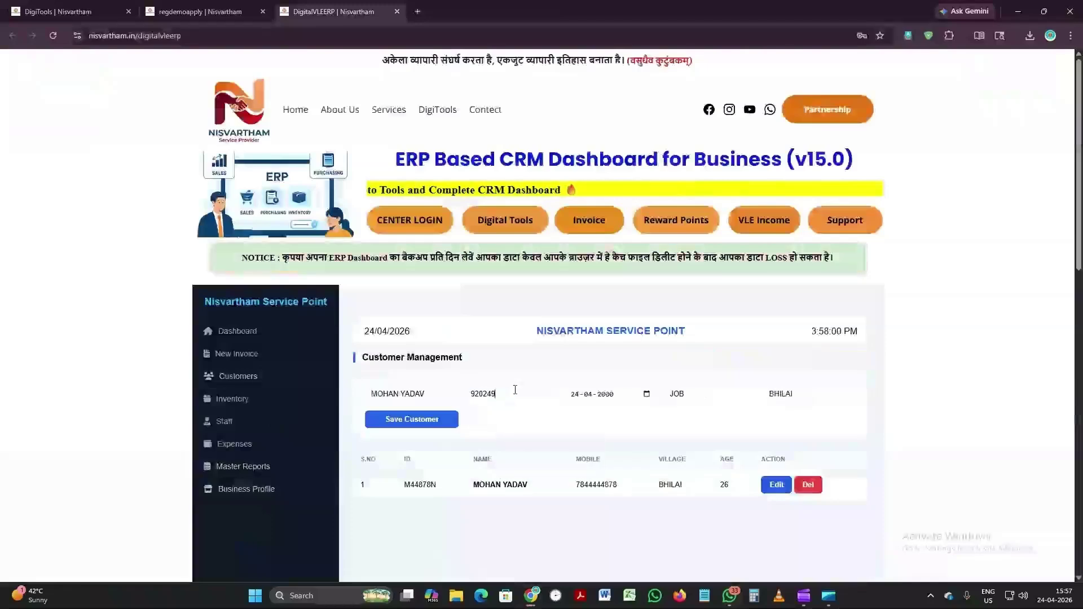
left_click(448, 420)
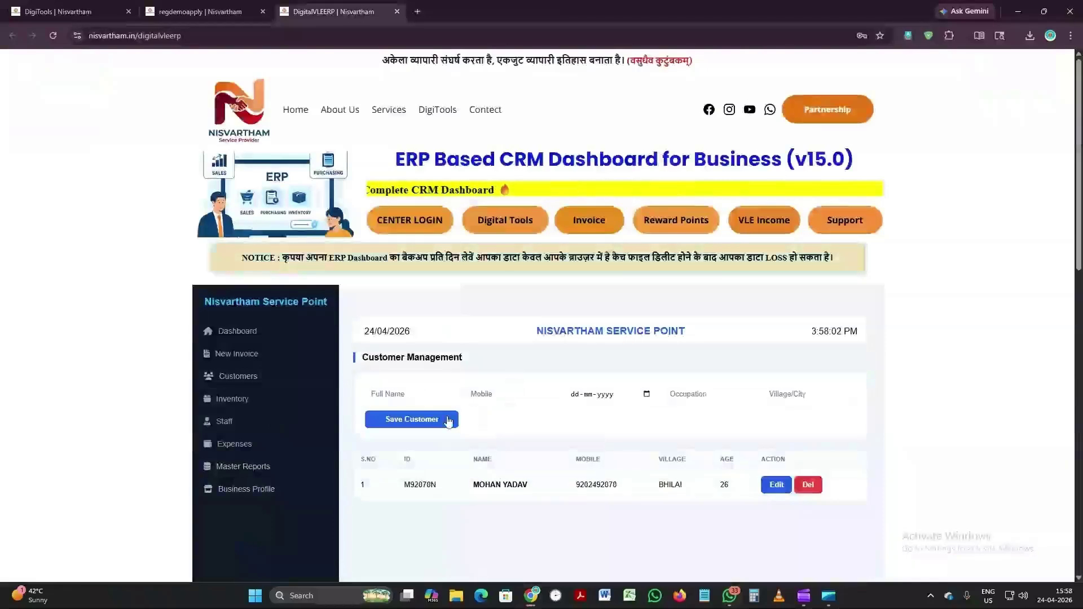
left_click(249, 333)
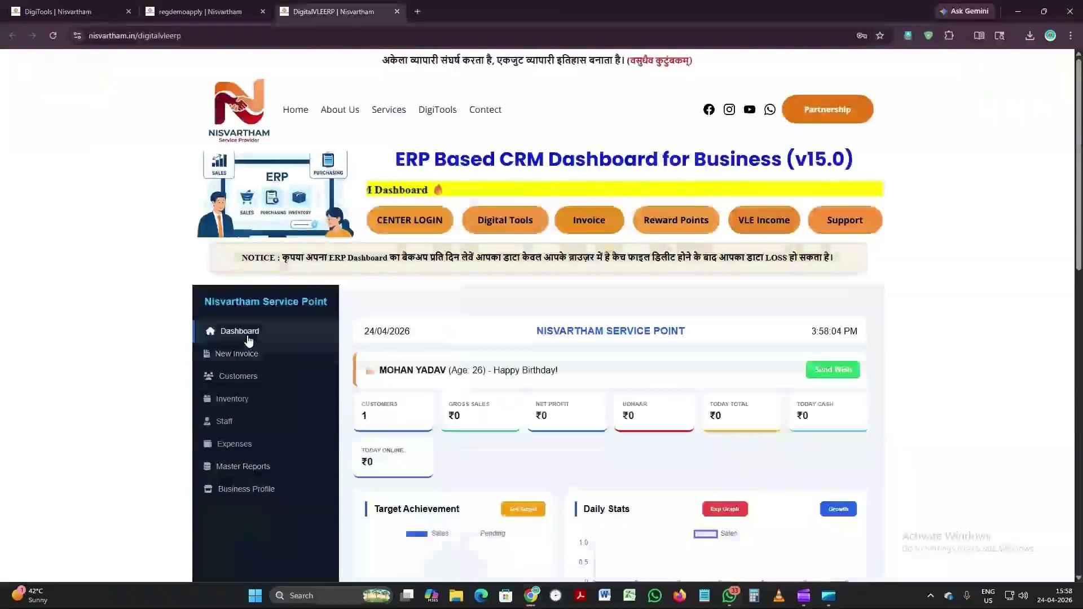
left_click(833, 371)
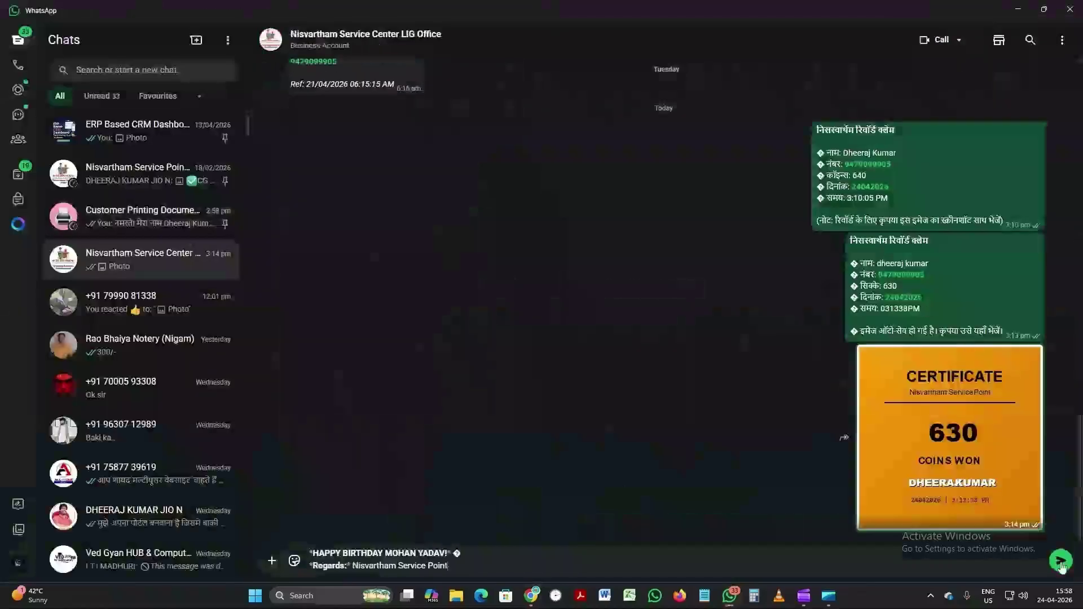
Step: Send the prefilled birthday greeting in WhatsApp, minimize it, and close the share tab
left_click(1061, 561)
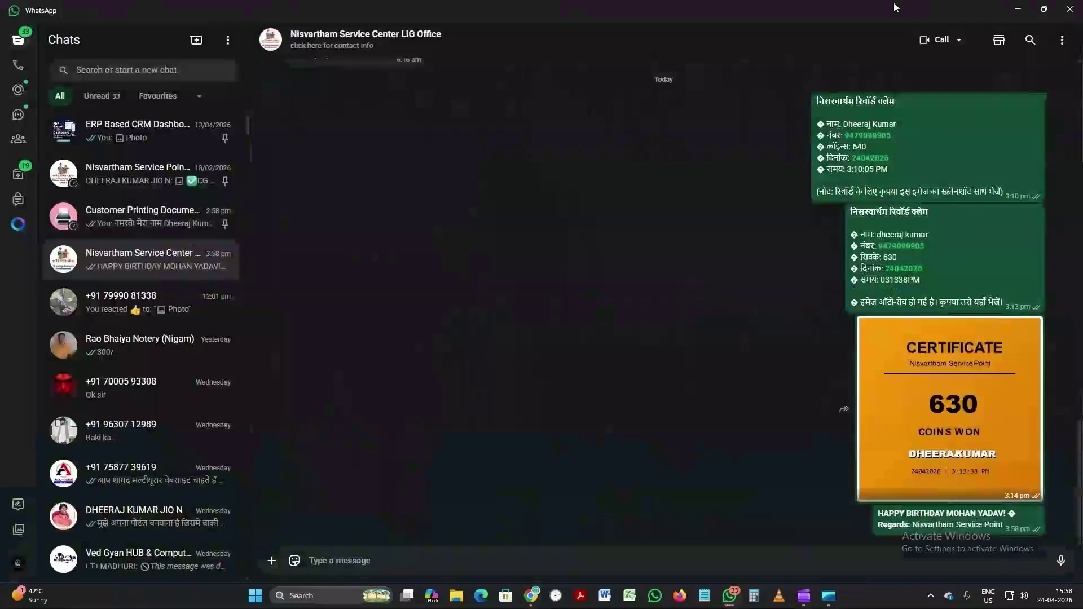
left_click(1018, 9)
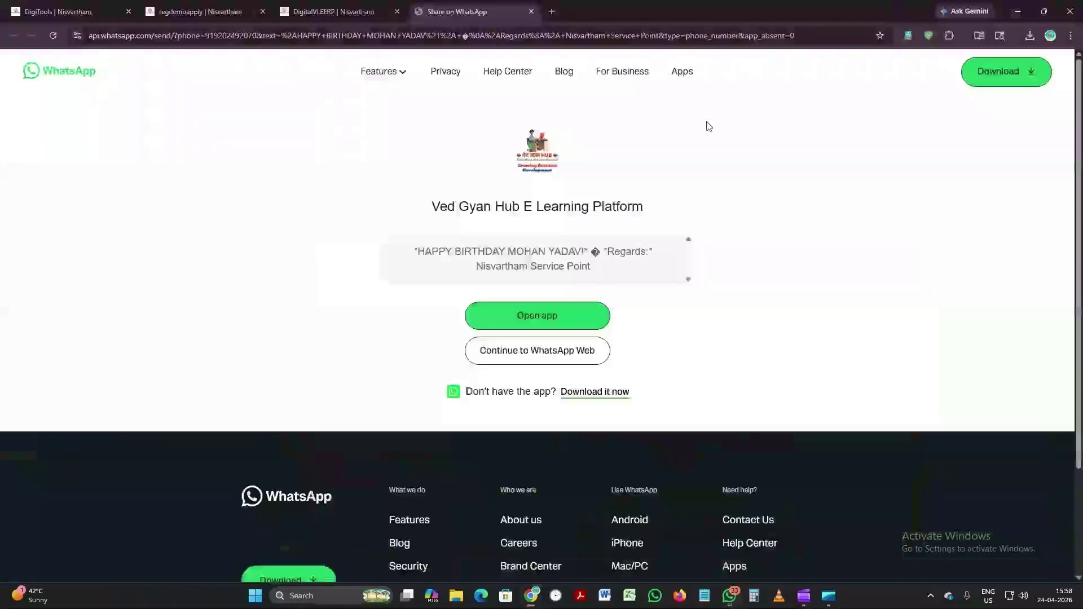
left_click(531, 12)
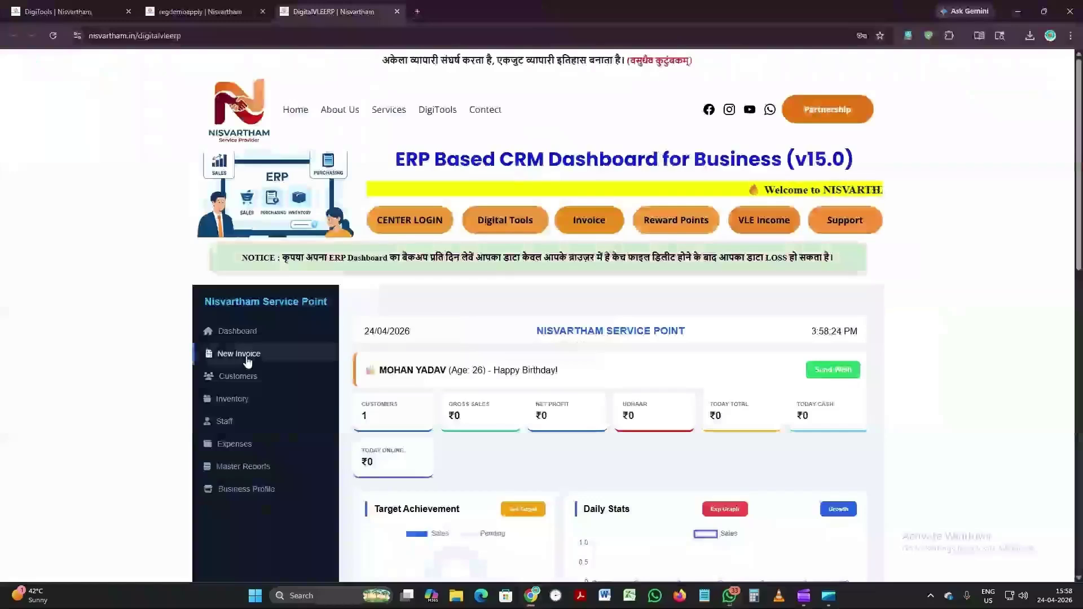
Step: Add PAN CARD to inventory with buying cost 120, selling price 250 and stock 100
left_click(242, 400)
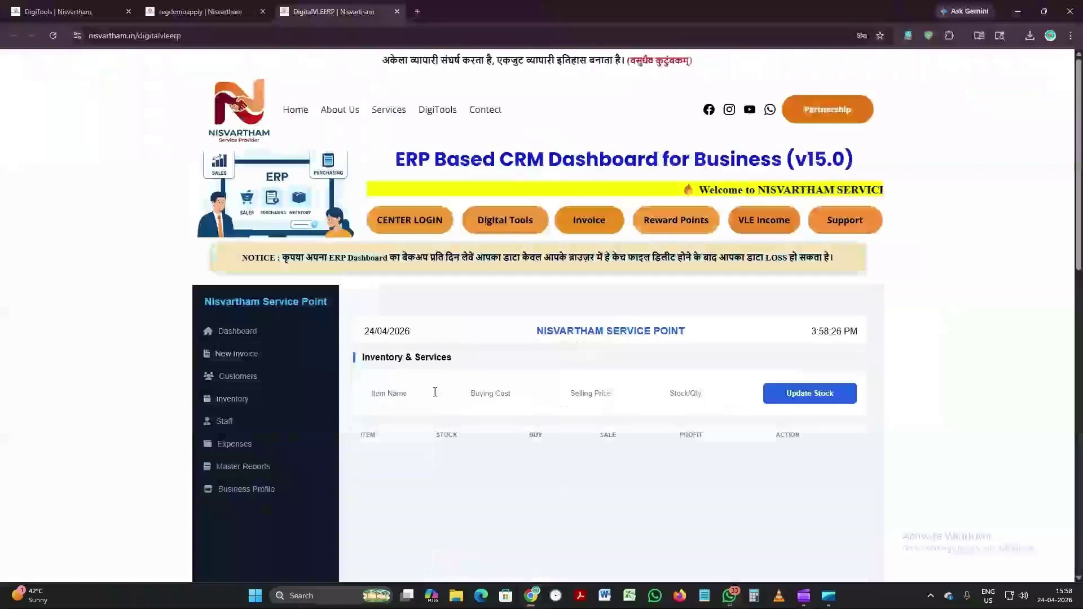
left_click(418, 393)
type("PAN C")
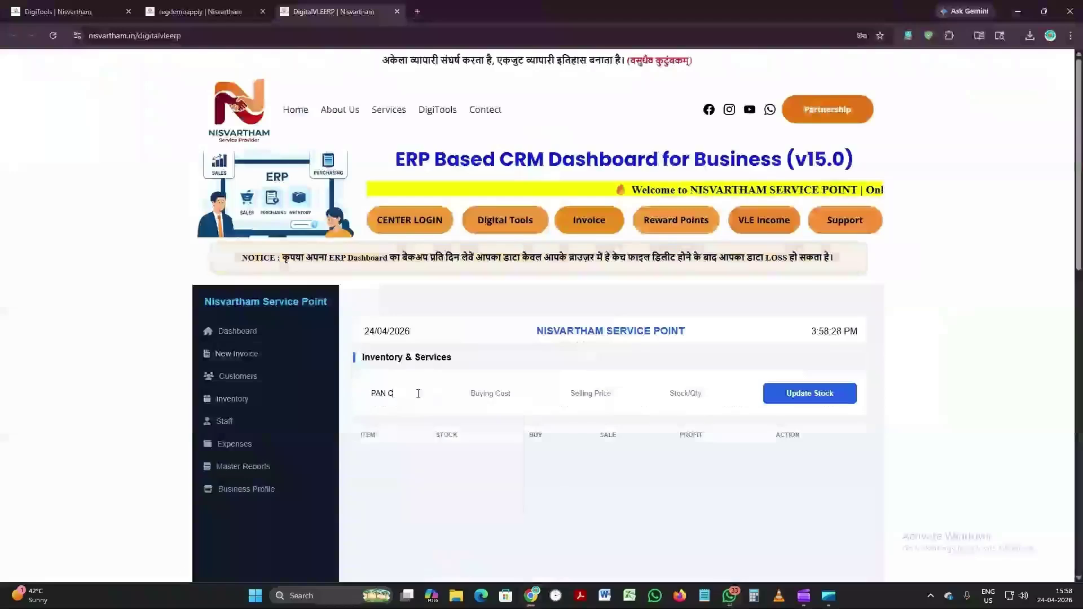
type("ARD")
key("Tab")
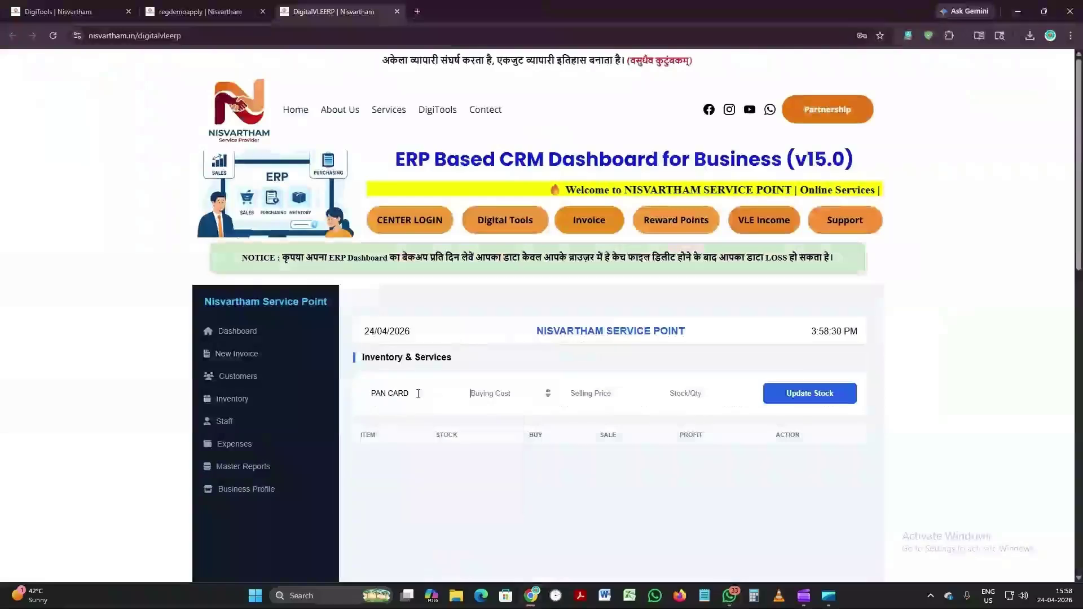
type("100")
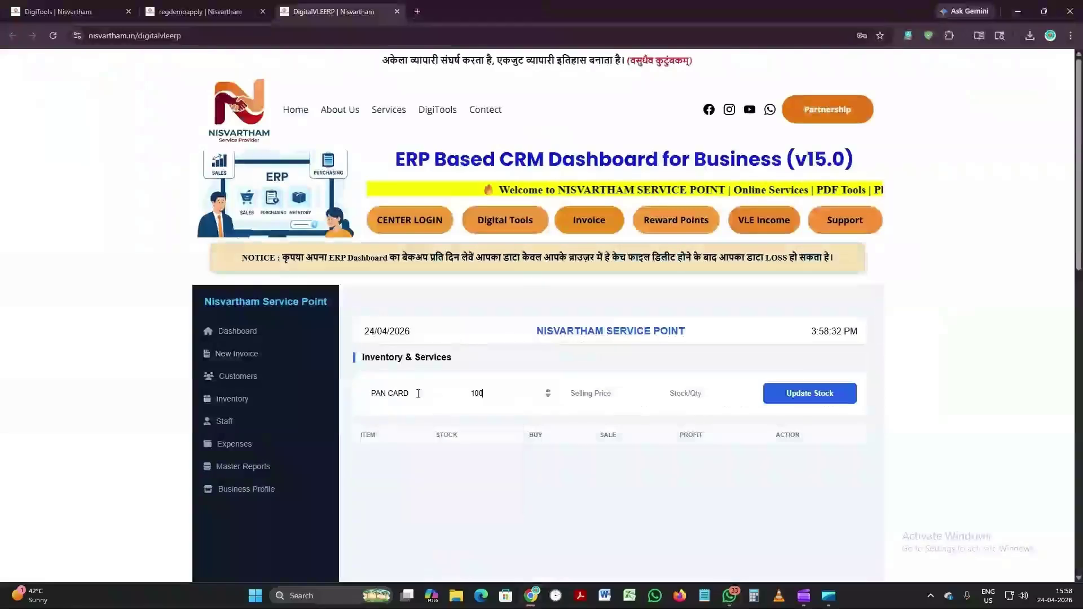
key("BackSpace")
key("BackSpace")
type("20")
key("Tab")
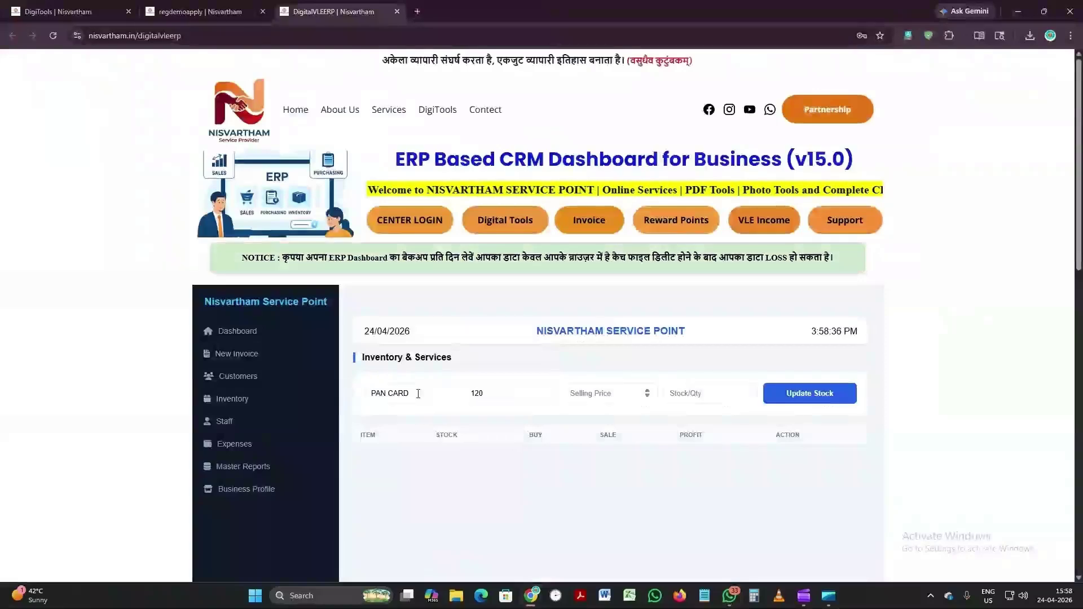
type("250")
key("Tab")
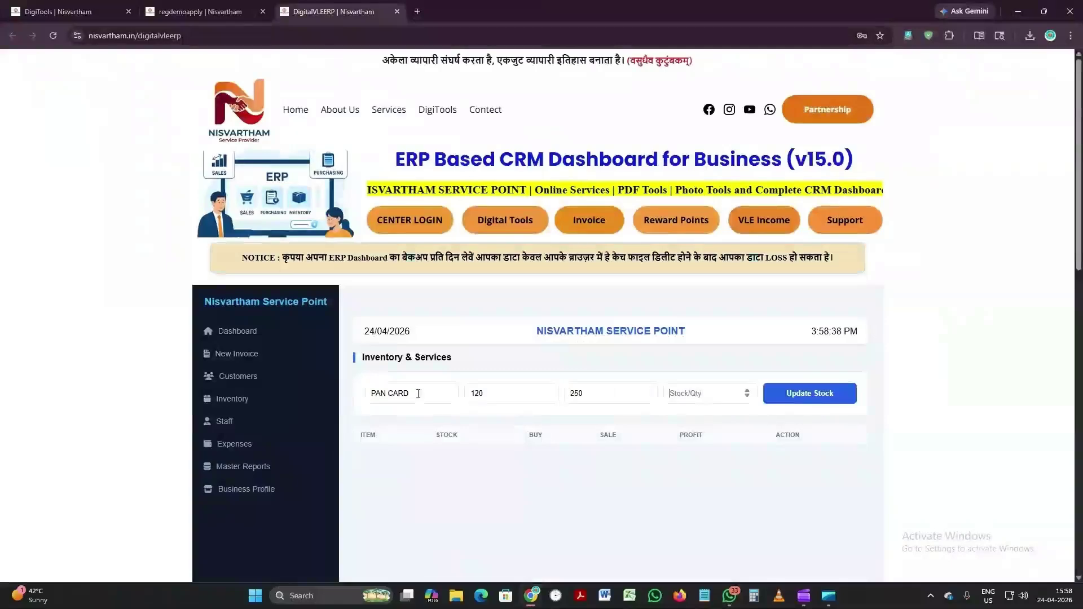
type("100")
key("Tab")
key("Return")
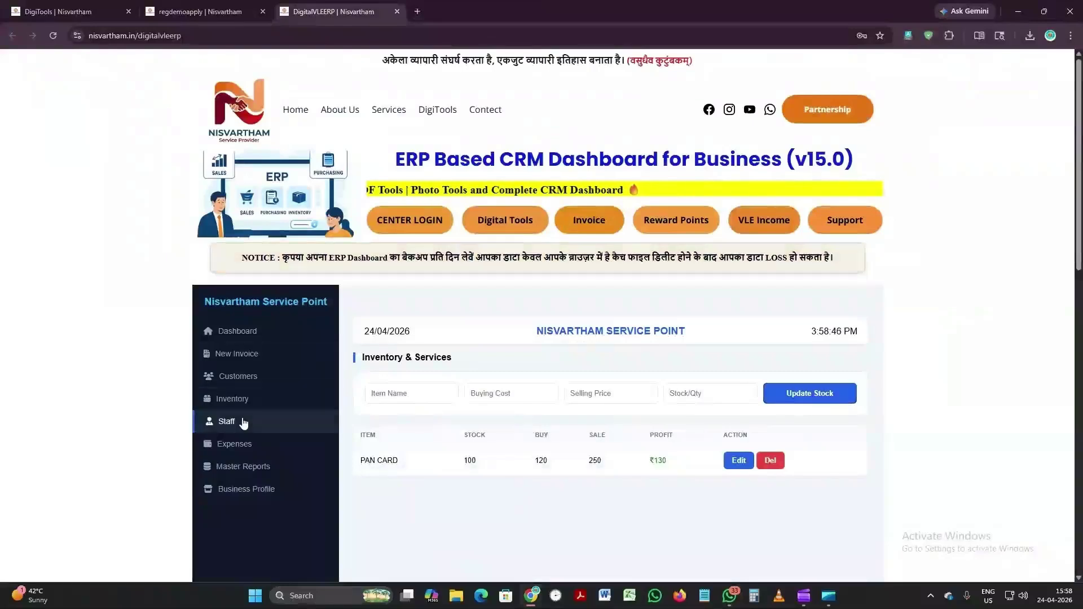
Step: Add STAFF 01 with a ₹5000 salary in Staff Management
left_click(244, 422)
left_click(442, 393)
type("STA")
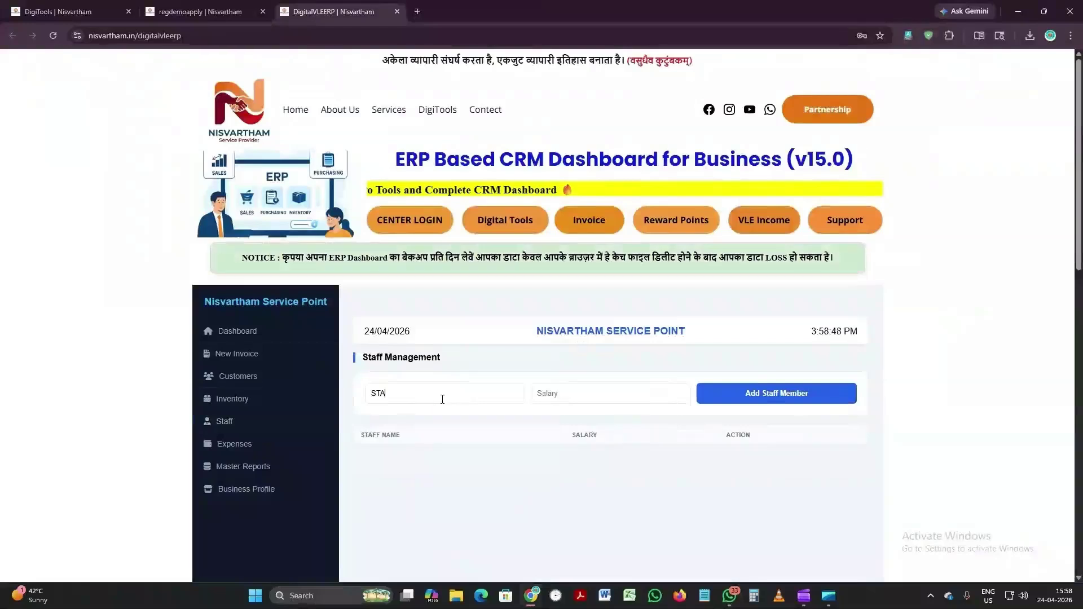
type("FF 01")
key("Tab")
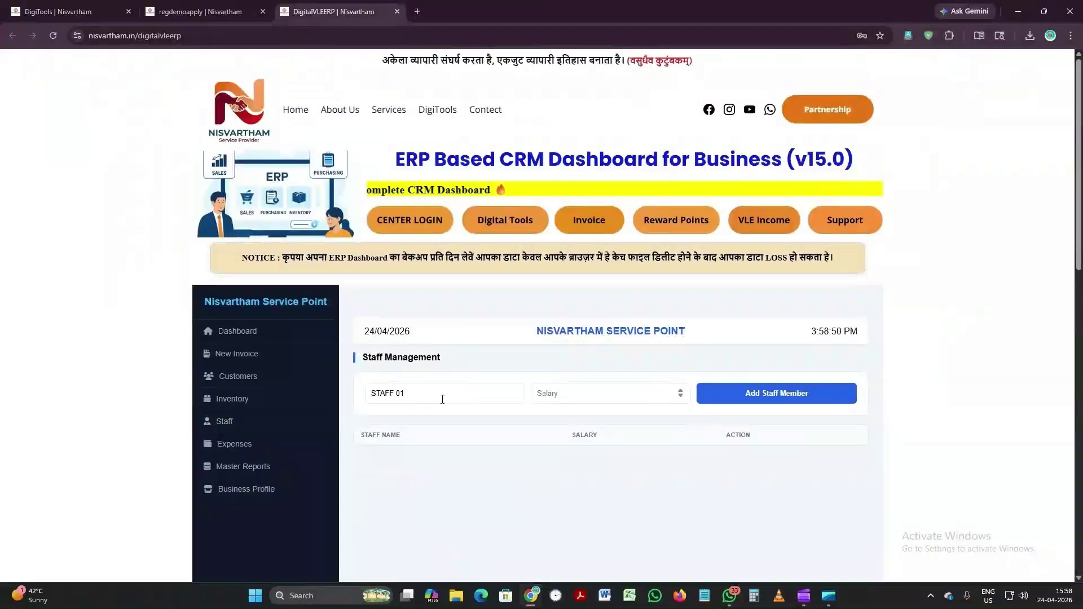
type("5000")
key("Tab")
key("Return")
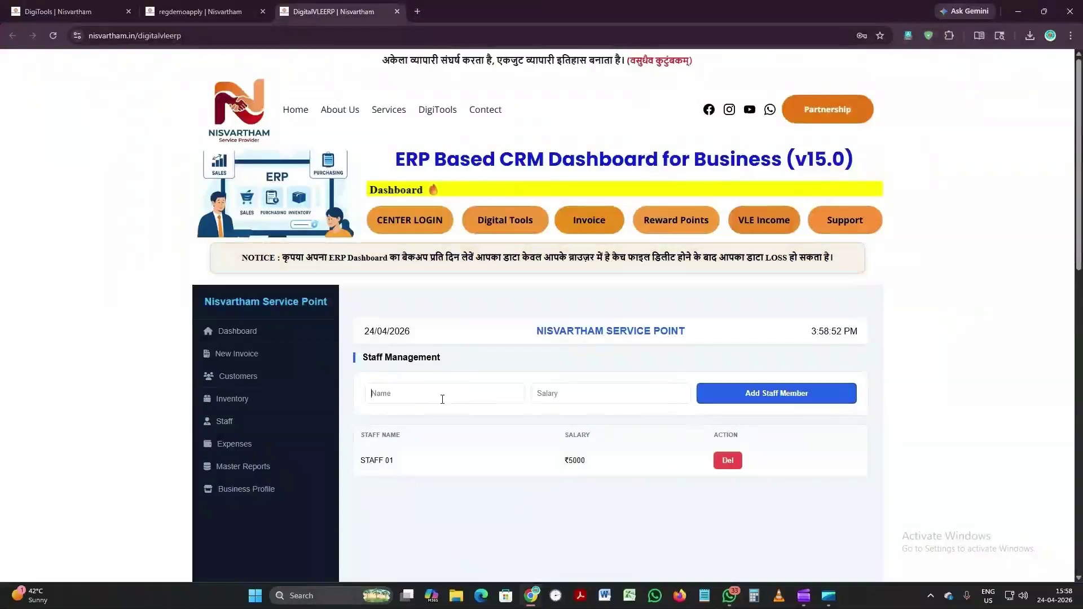
key("Tab")
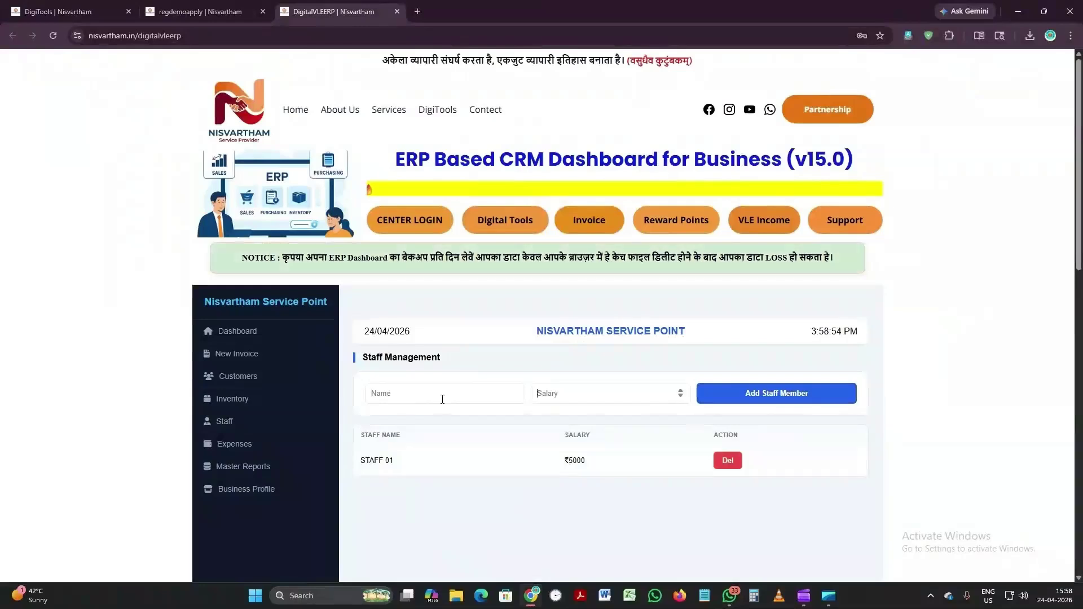
Step: Add STAFF 02 with a ₹5000 salary
left_click(442, 399)
type("STAFF 02")
key("Tab")
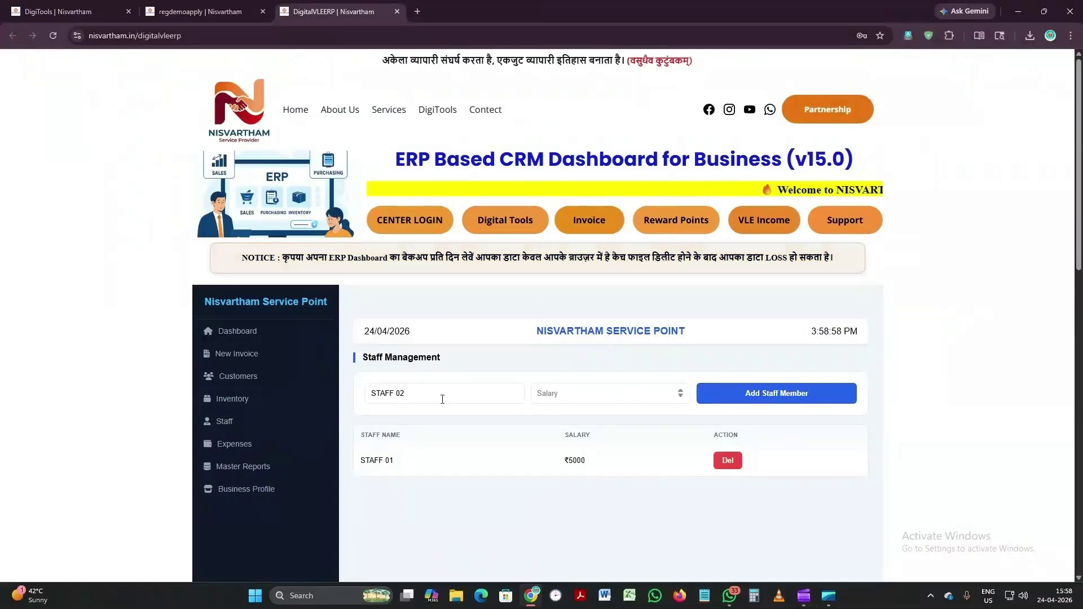
type("5000")
key("Tab")
key("Return")
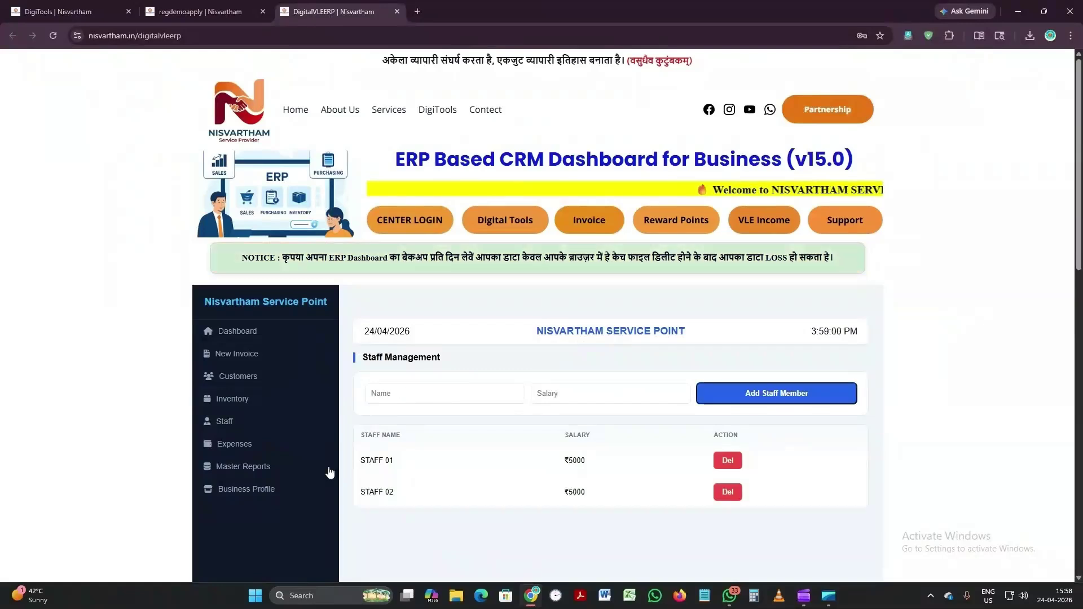
Step: Start a new invoice billing the customer for PAN CARD with ₹200 paid
left_click(254, 356)
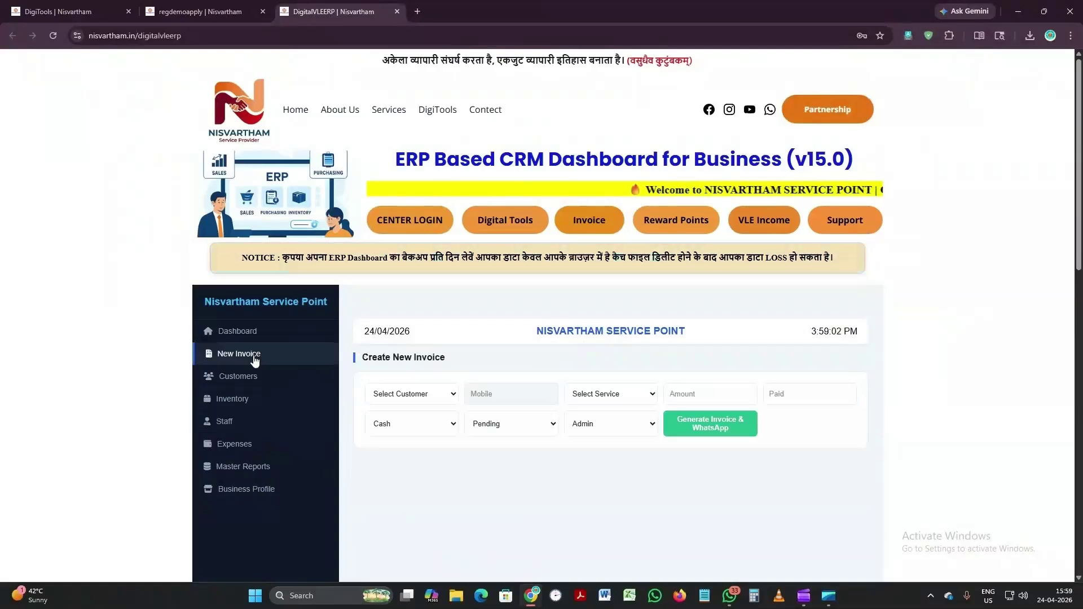
left_click(426, 398)
left_click(420, 427)
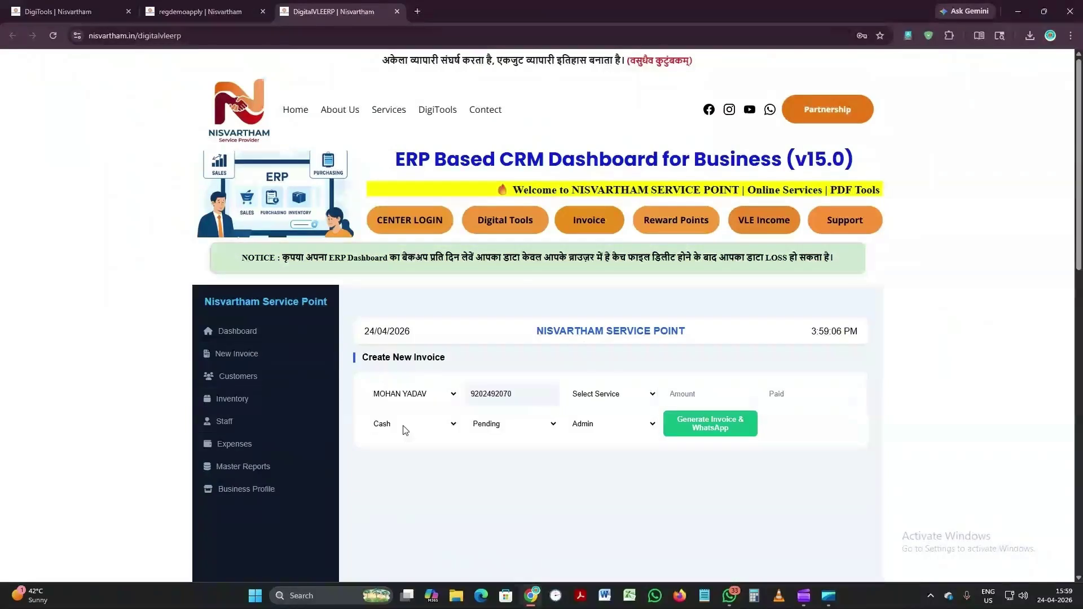
left_click(612, 398)
left_click(601, 429)
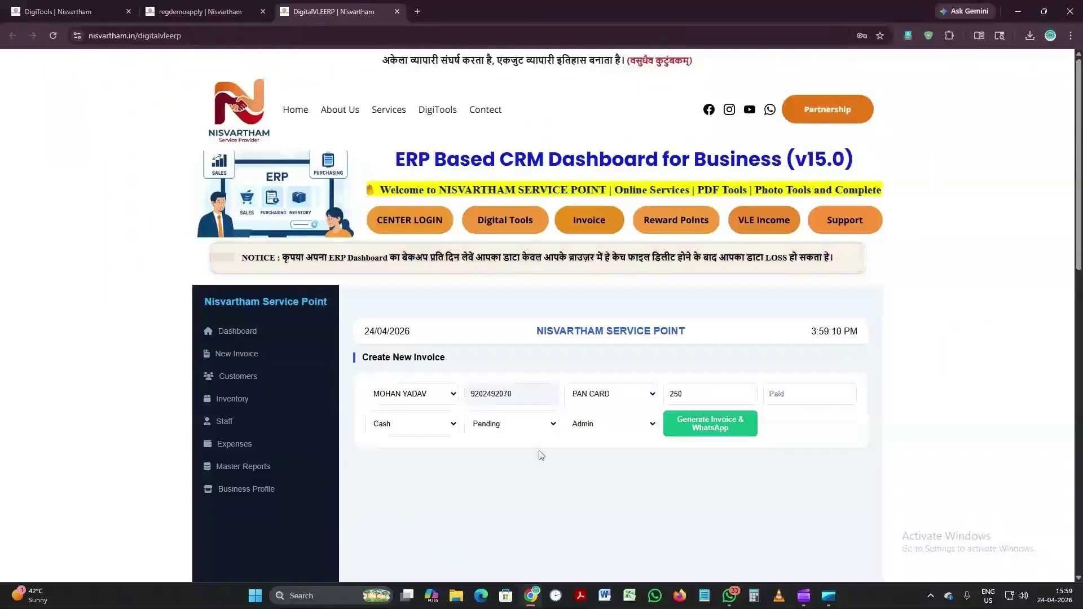
left_click(792, 393)
type("200")
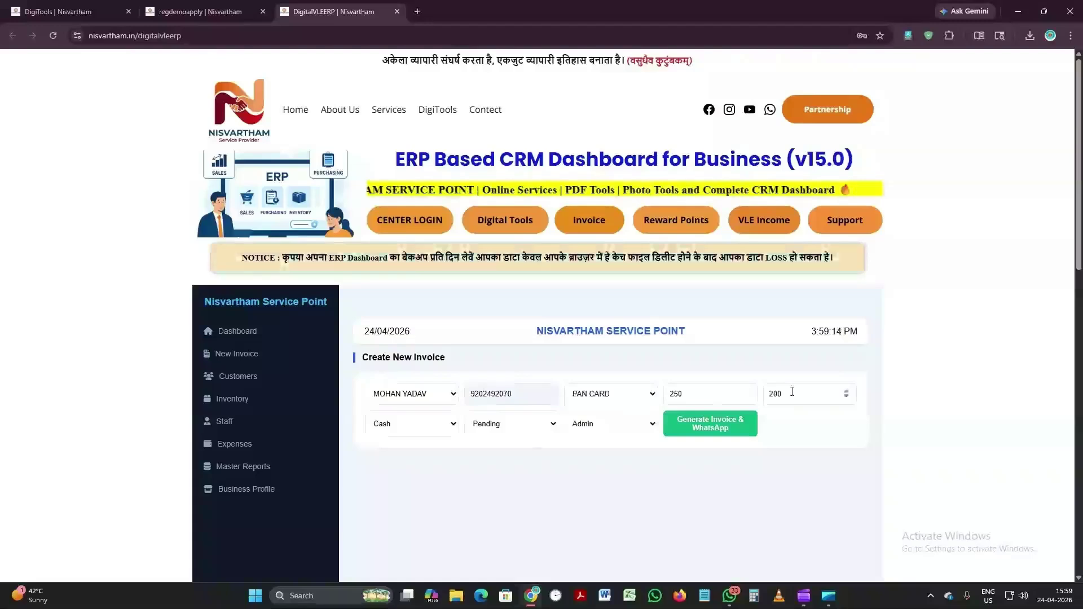
Step: Set payment Online, status Under Process, assign STAFF 01, and generate the invoice to WhatsApp
left_click(425, 430)
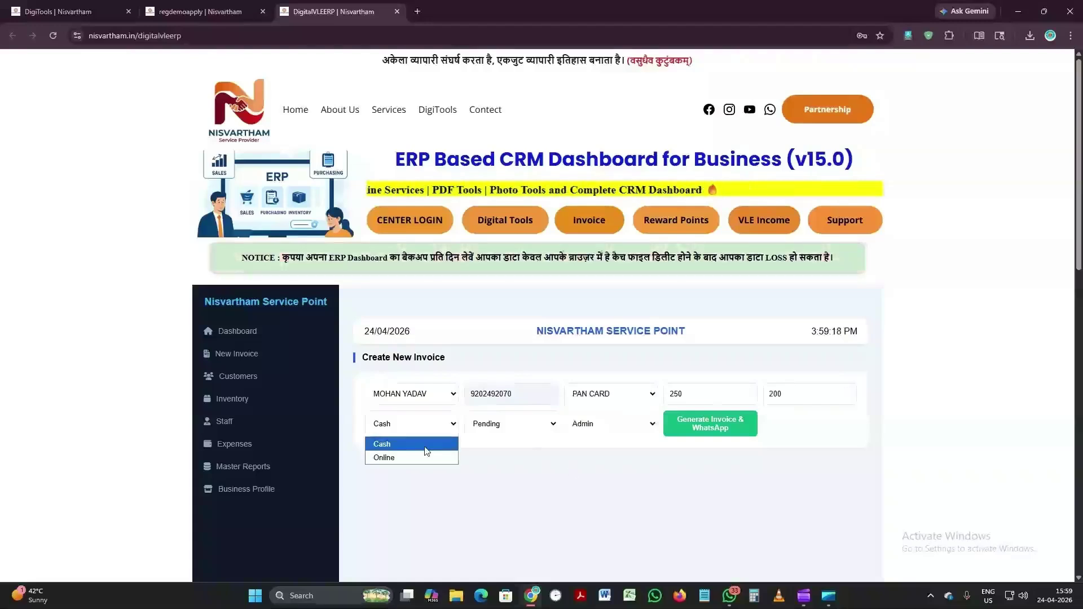
left_click(417, 457)
left_click(516, 429)
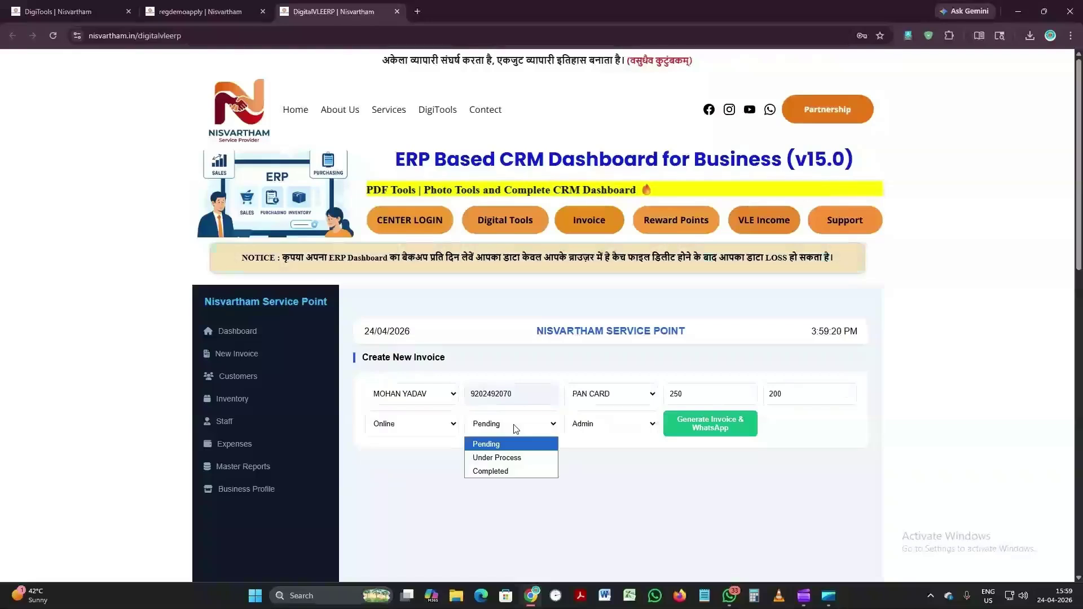
left_click(505, 460)
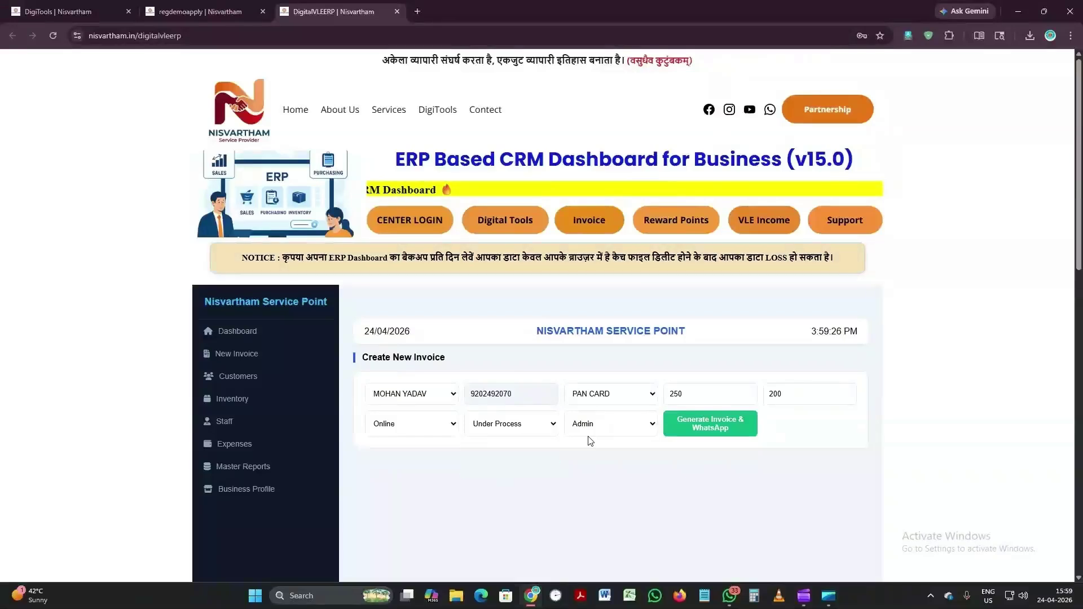
left_click(597, 429)
left_click(612, 462)
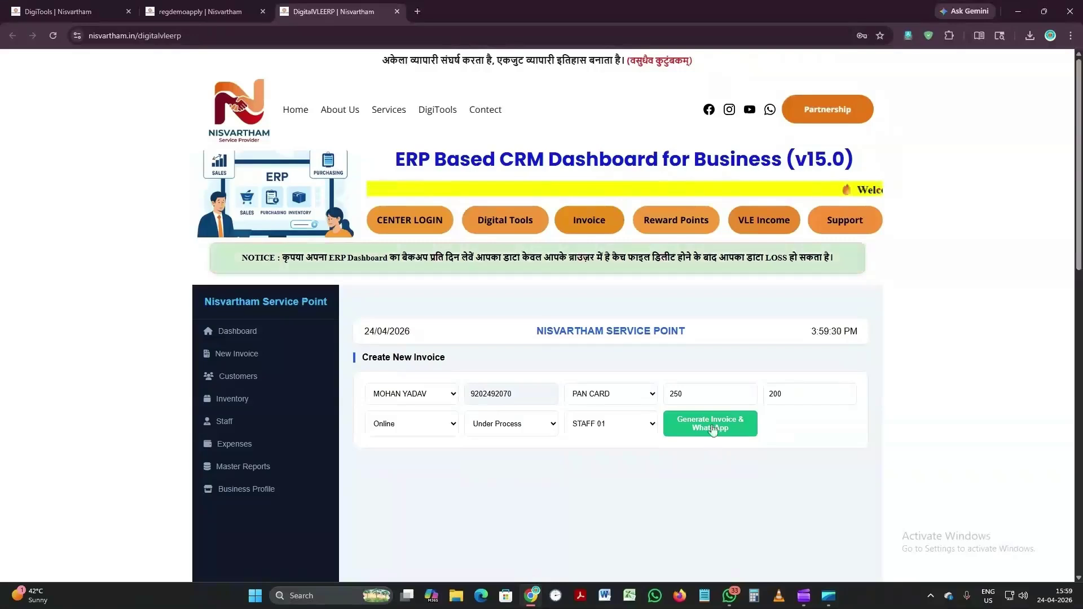
left_click(713, 430)
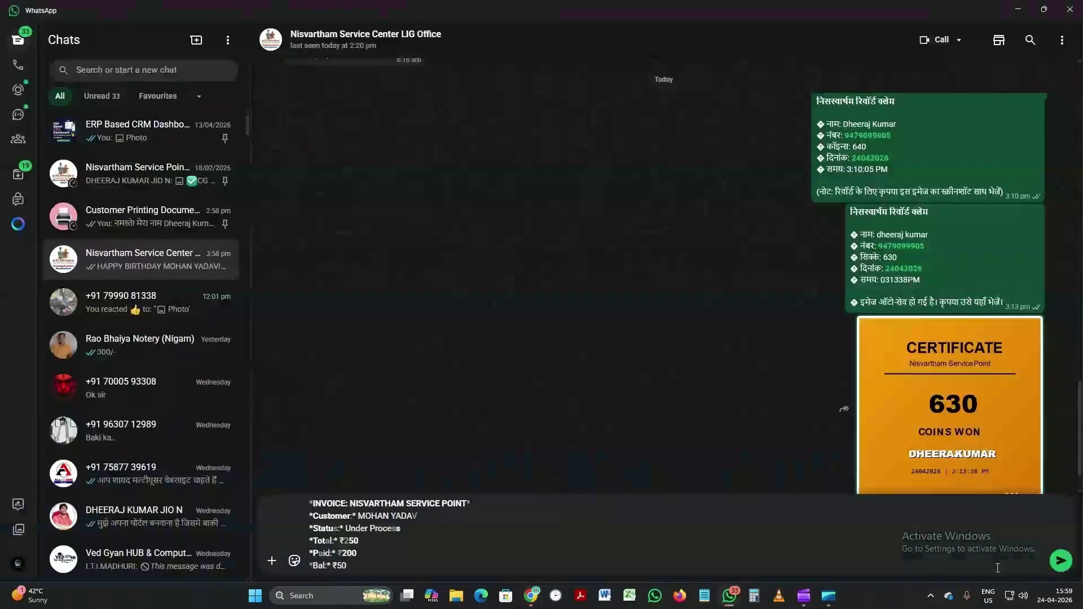
Step: Send the PAN CARD invoice message in WhatsApp and switch back to Chrome
left_click(1061, 562)
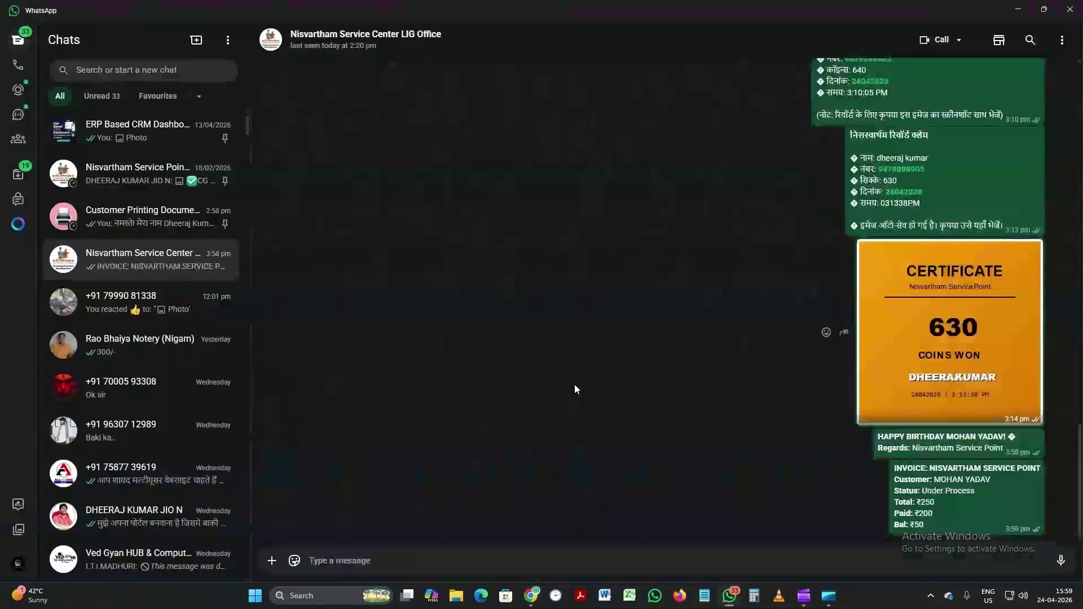
left_click(1043, 13)
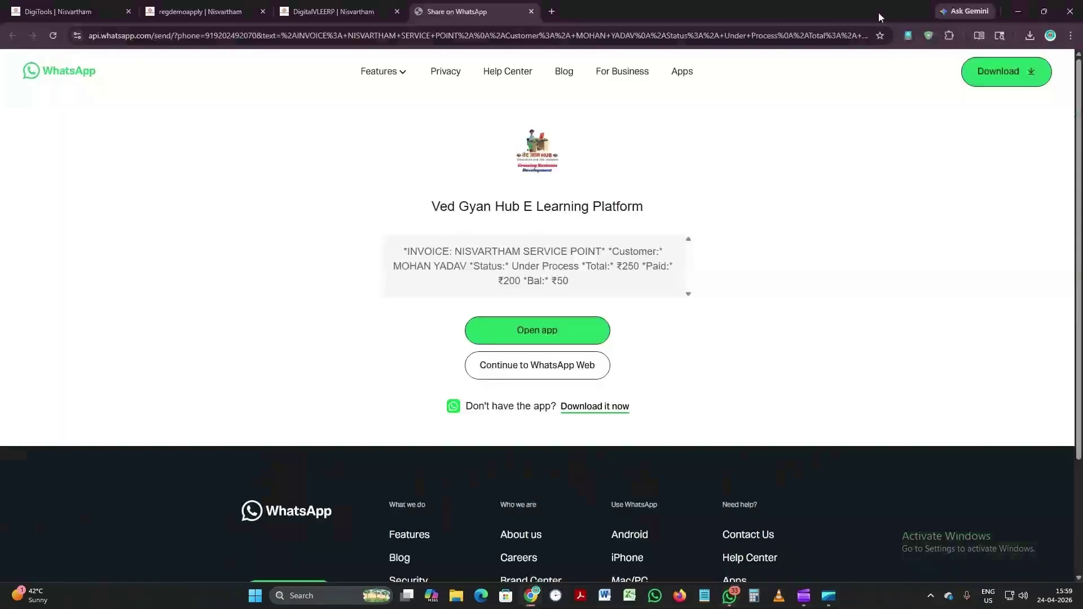
Step: Close the share tab and set the dashboard's monthly sales target to 150000
left_click(532, 11)
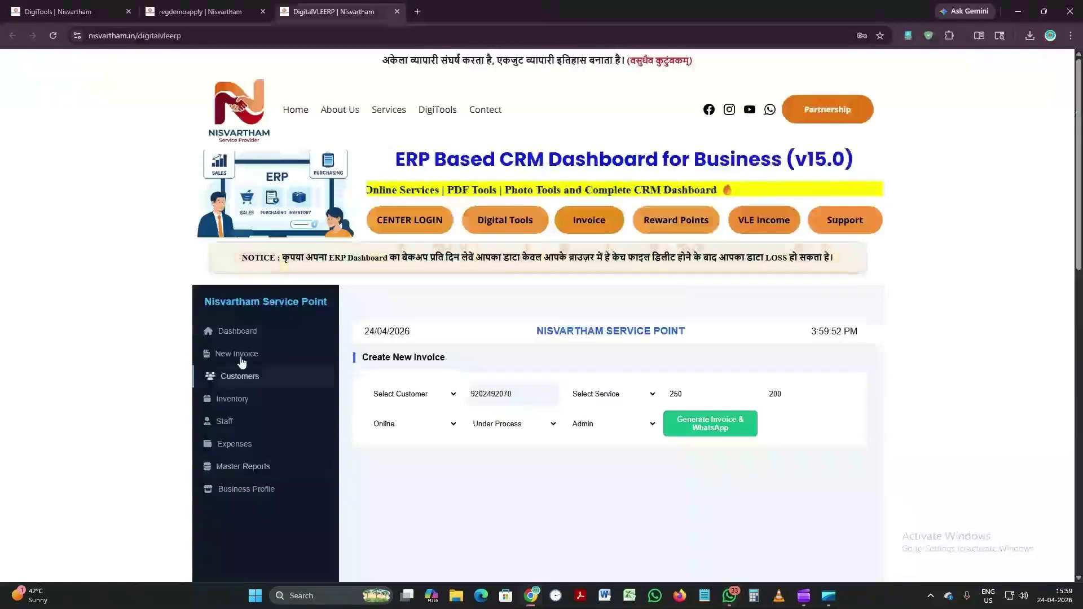
left_click(240, 338)
scroll(515, 325, "down", 2)
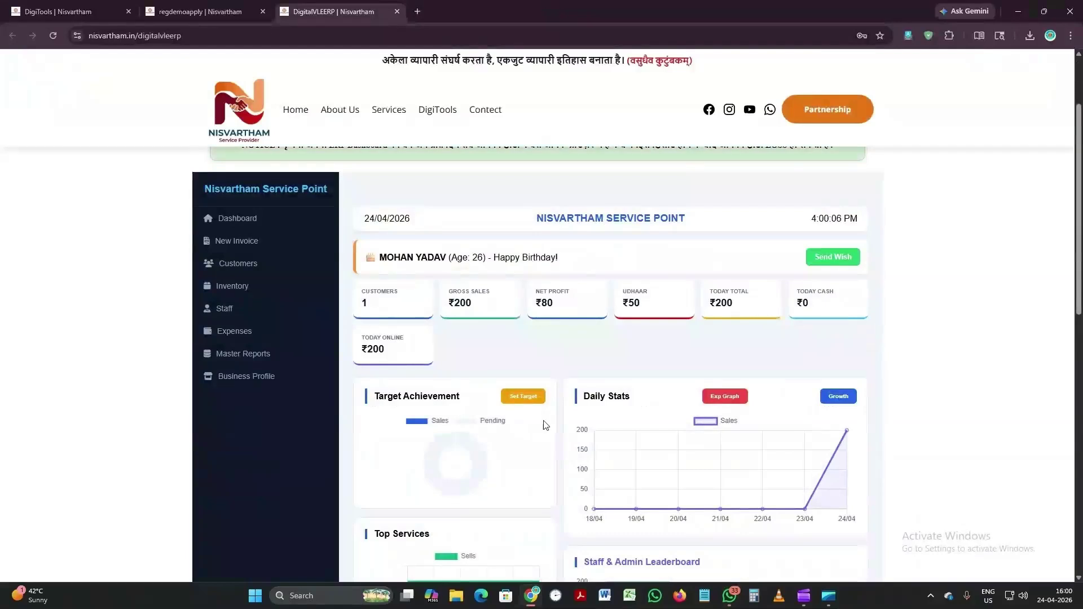
scroll(557, 421, "down", 1)
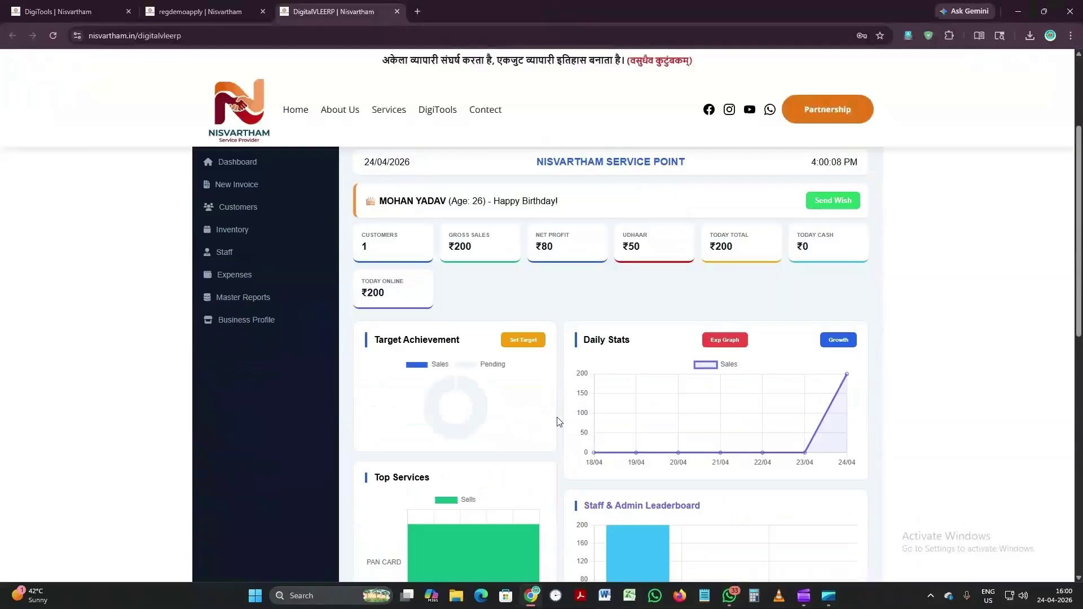
left_click(525, 345)
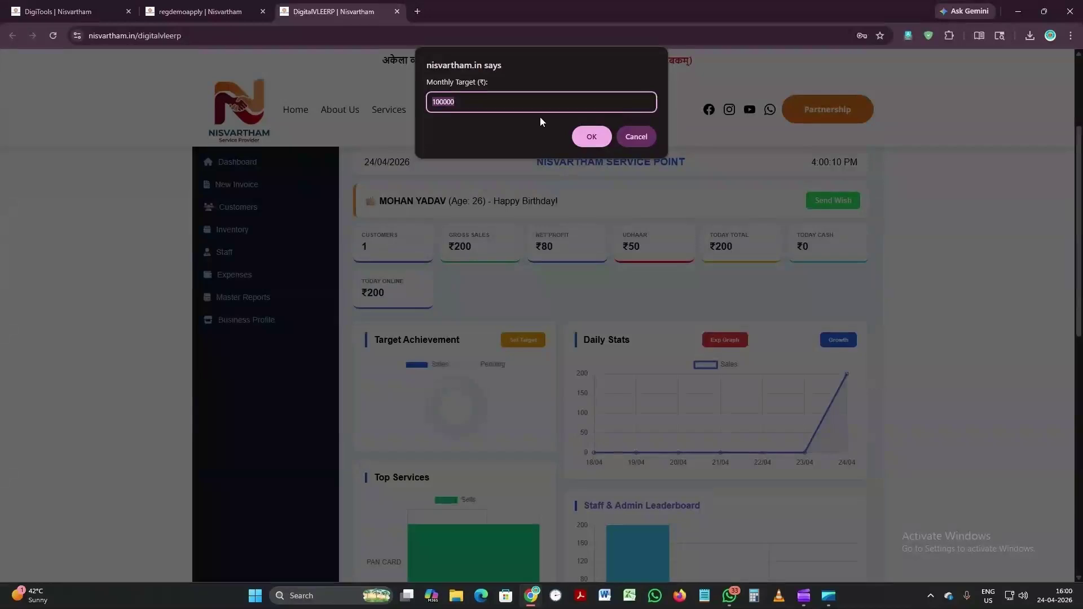
type("150000")
left_click(590, 136)
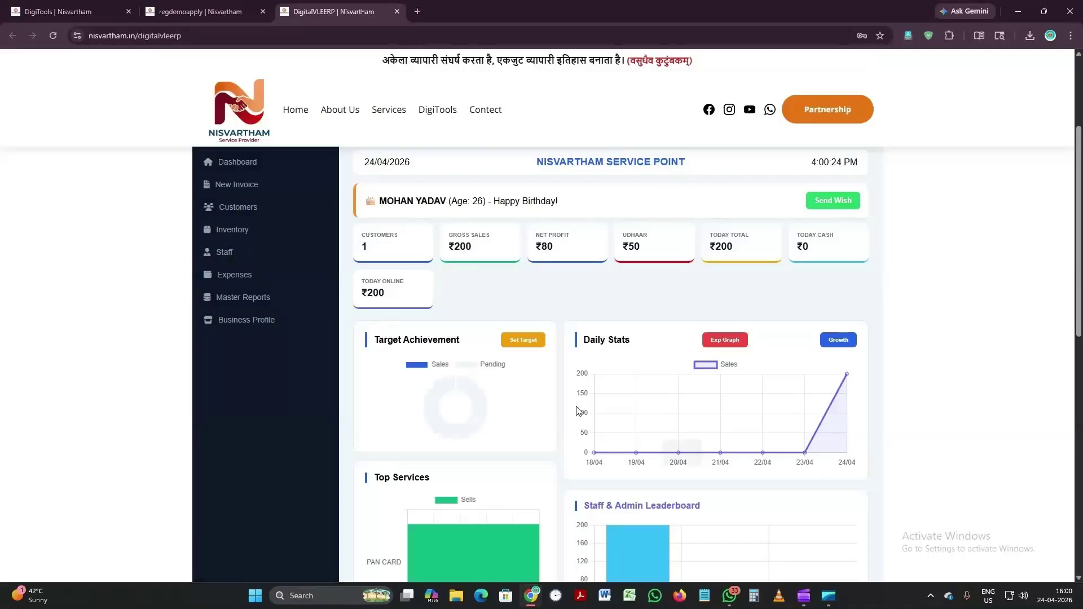
Step: View the expense analysis graph, then close it
left_click(728, 341)
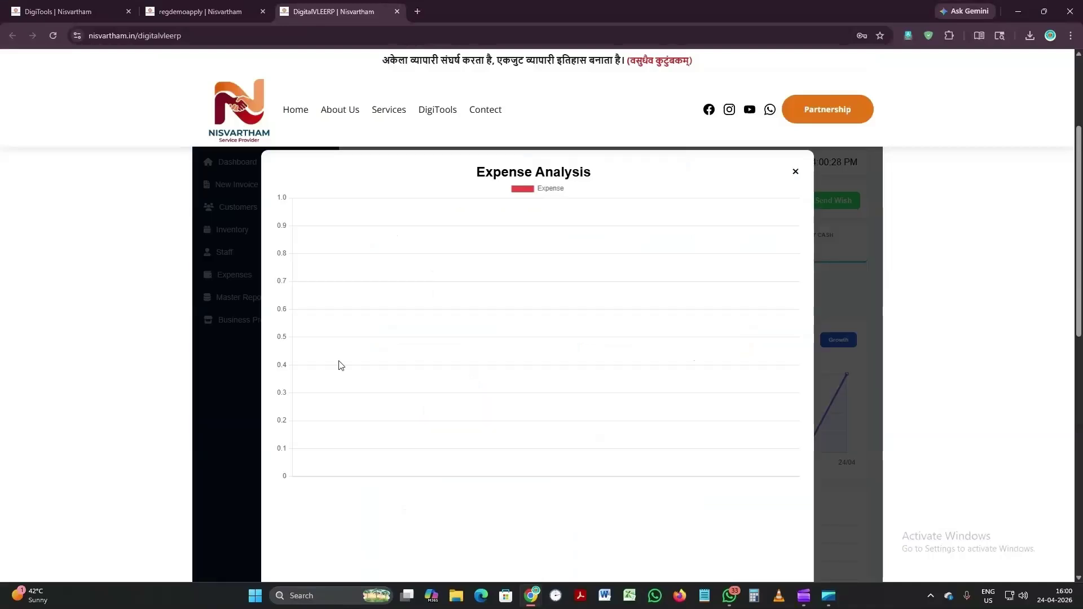
scroll(408, 403, "up", 1)
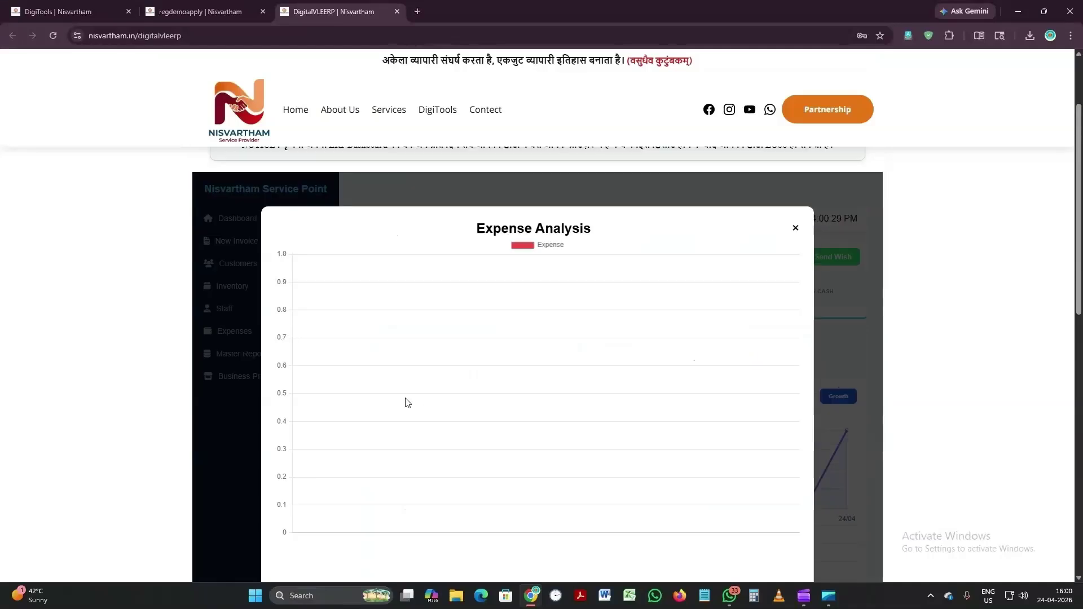
left_click(795, 229)
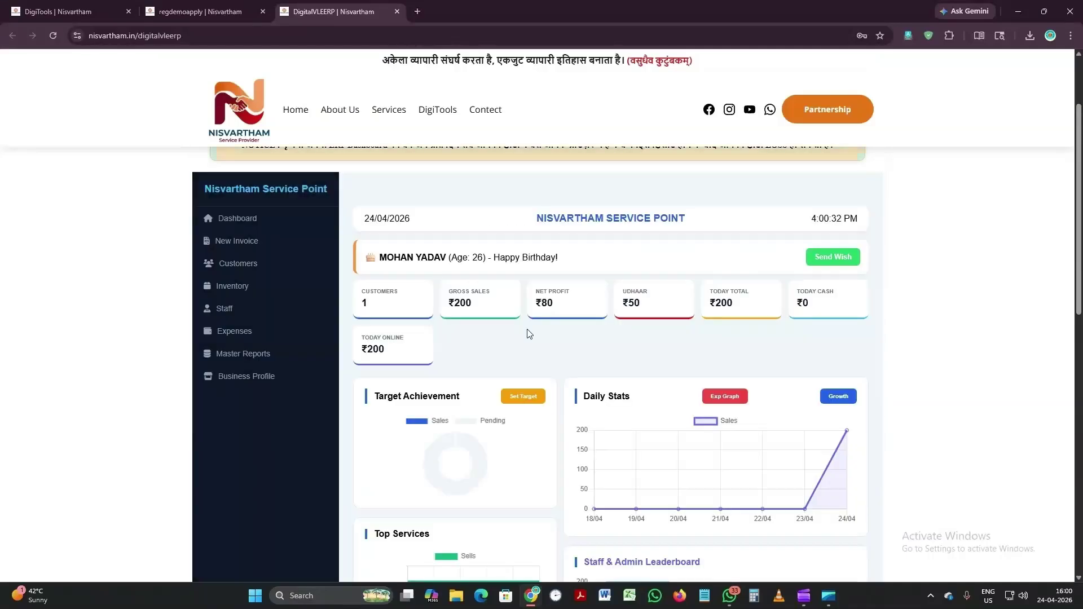
Step: Add a ₹5000 RENT expense paid Online, check the dashboard totals, then open Inventory
left_click(242, 334)
left_click(434, 285)
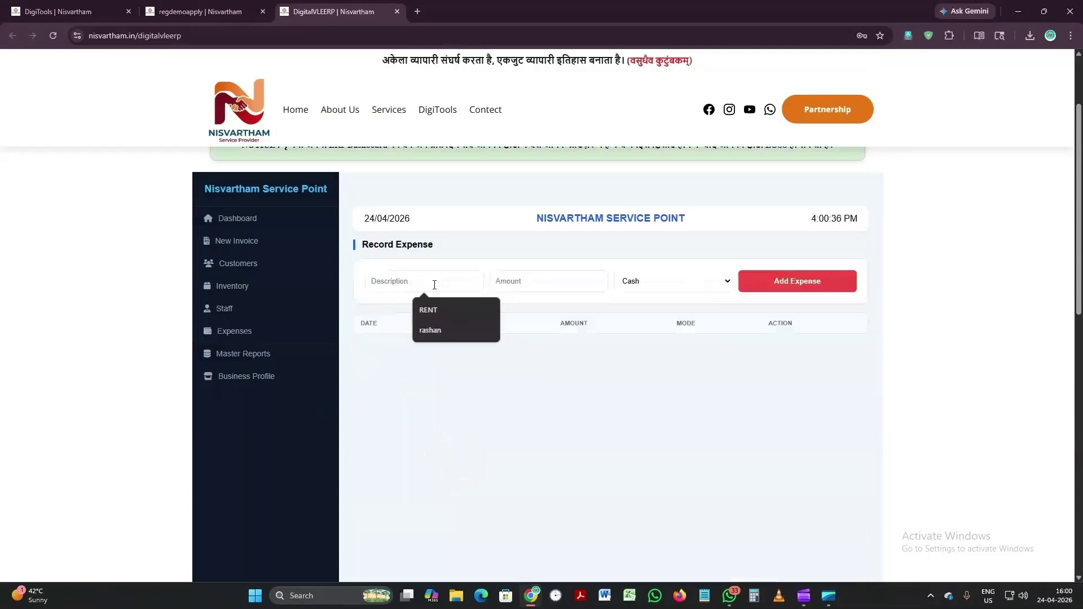
type("RENT")
key("Tab")
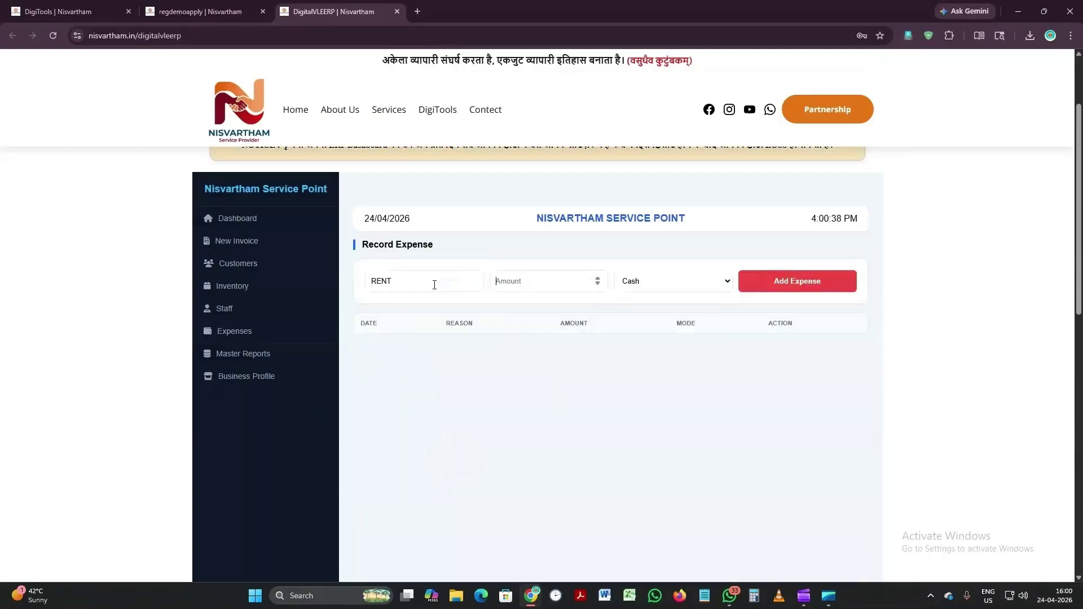
type("5000")
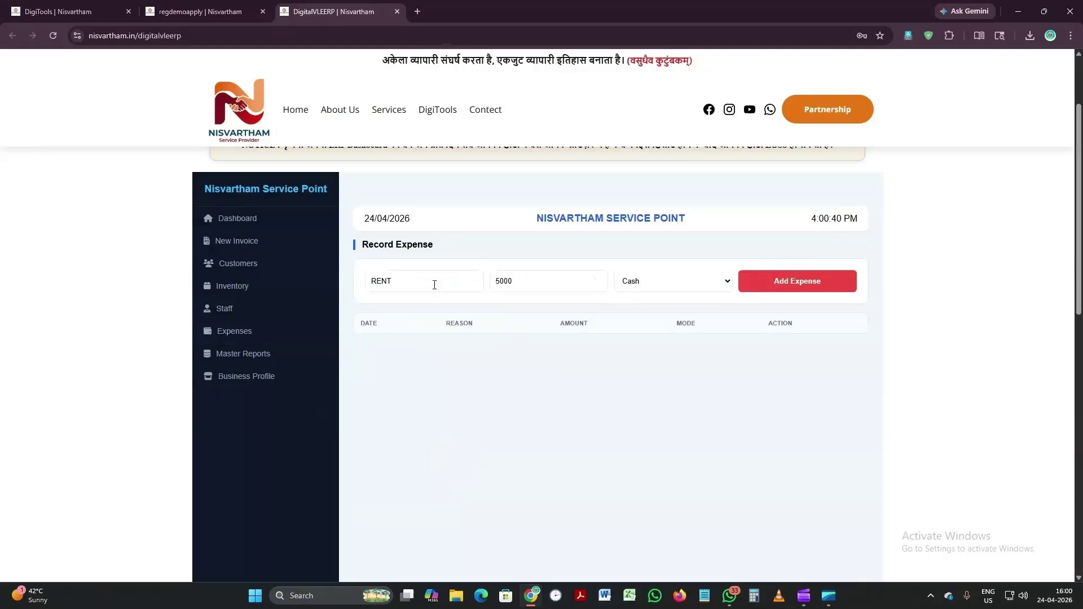
key("Down")
key("Tab")
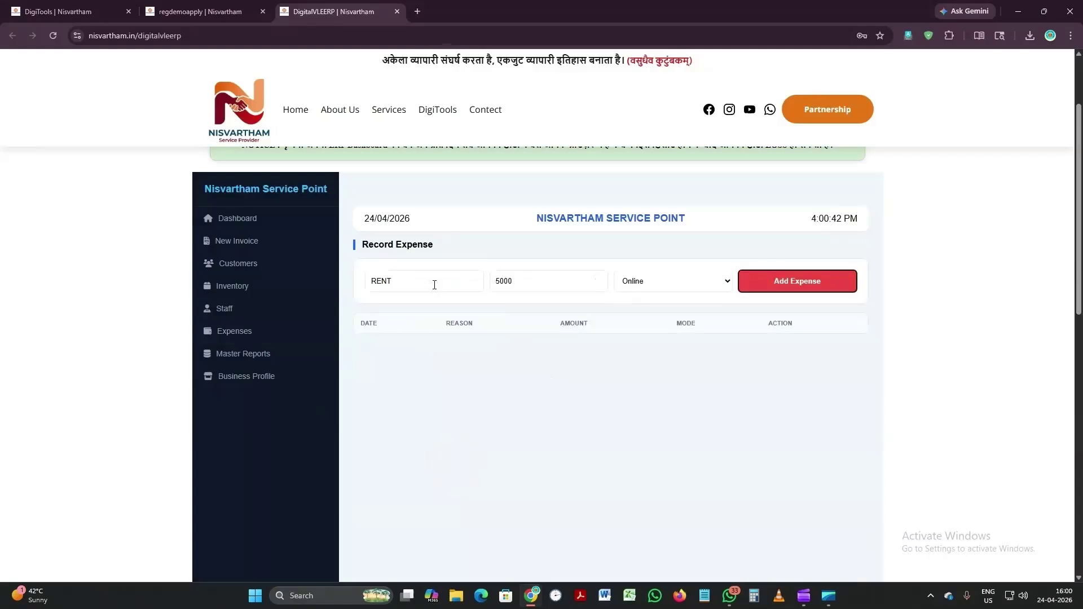
key("Return")
left_click(236, 221)
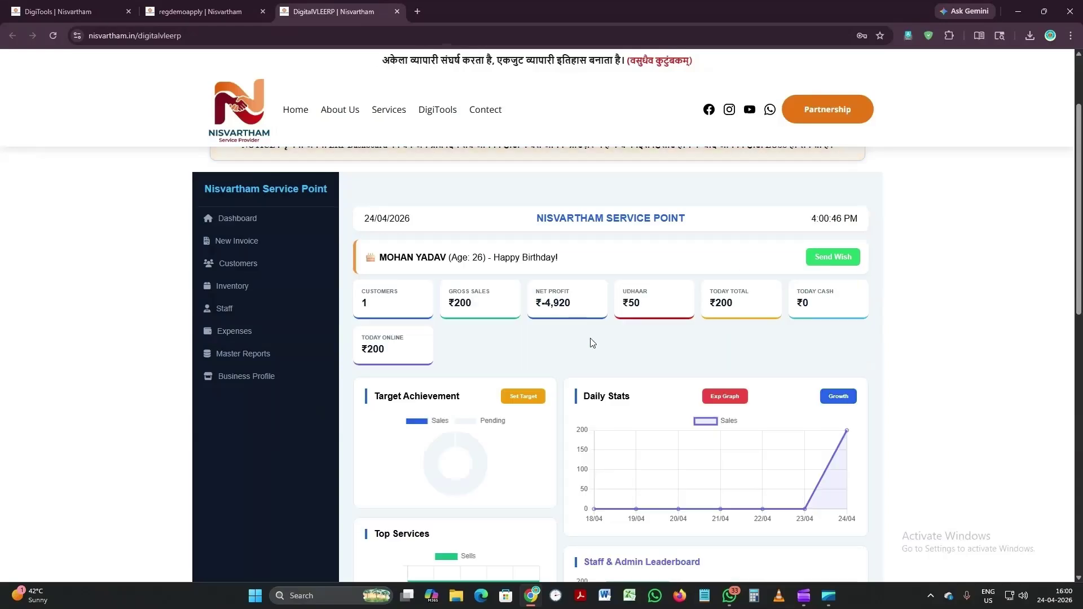
left_click(243, 287)
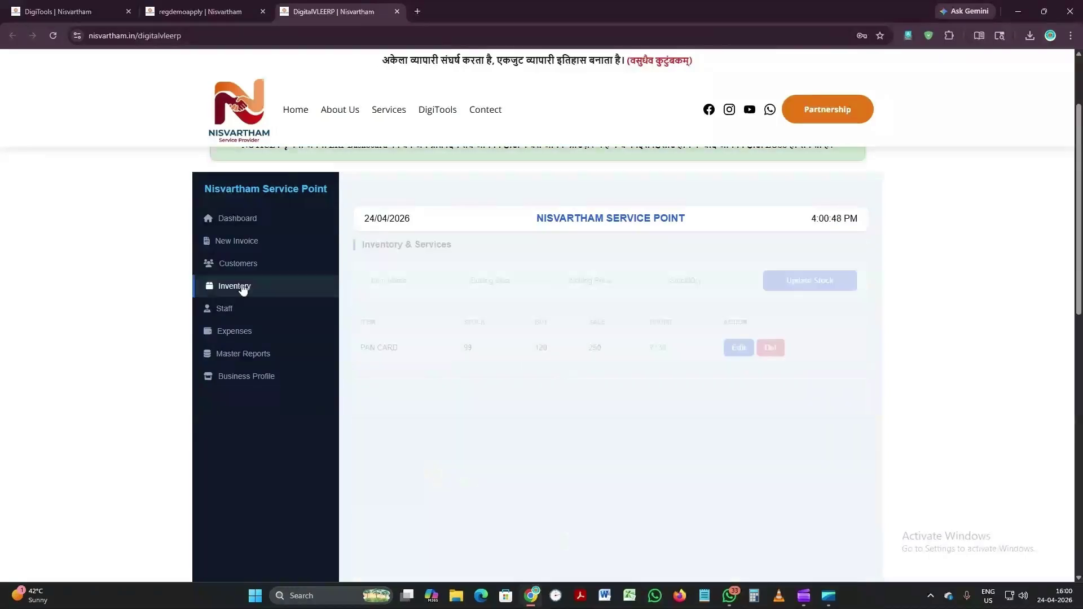
Step: Enter item LAPTOP with buying cost 38500 and selling price corrected to 40350
left_click(397, 282)
type("LA")
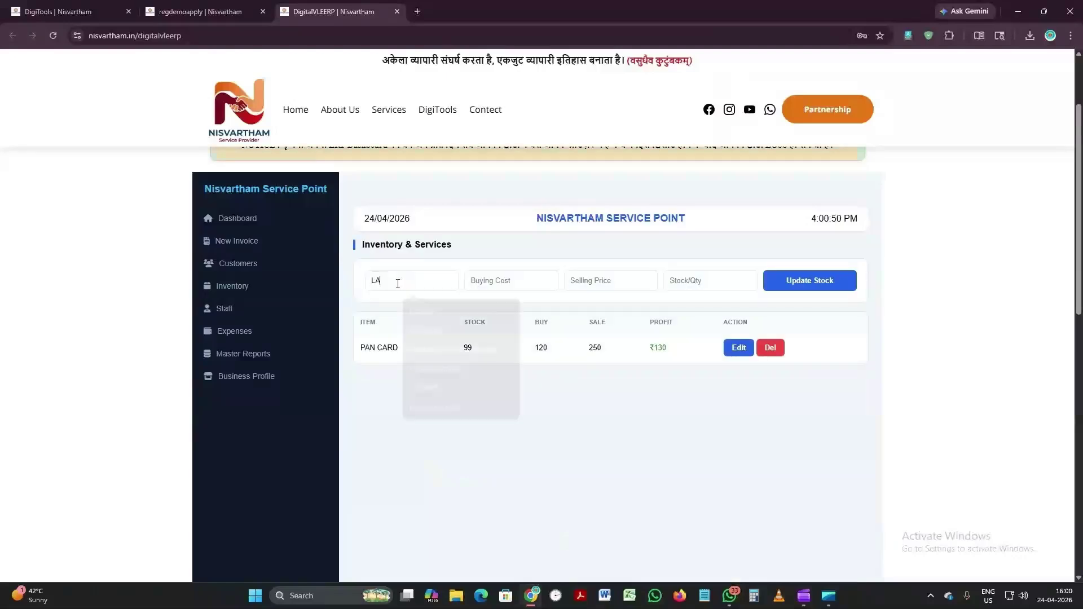
type("PTOP")
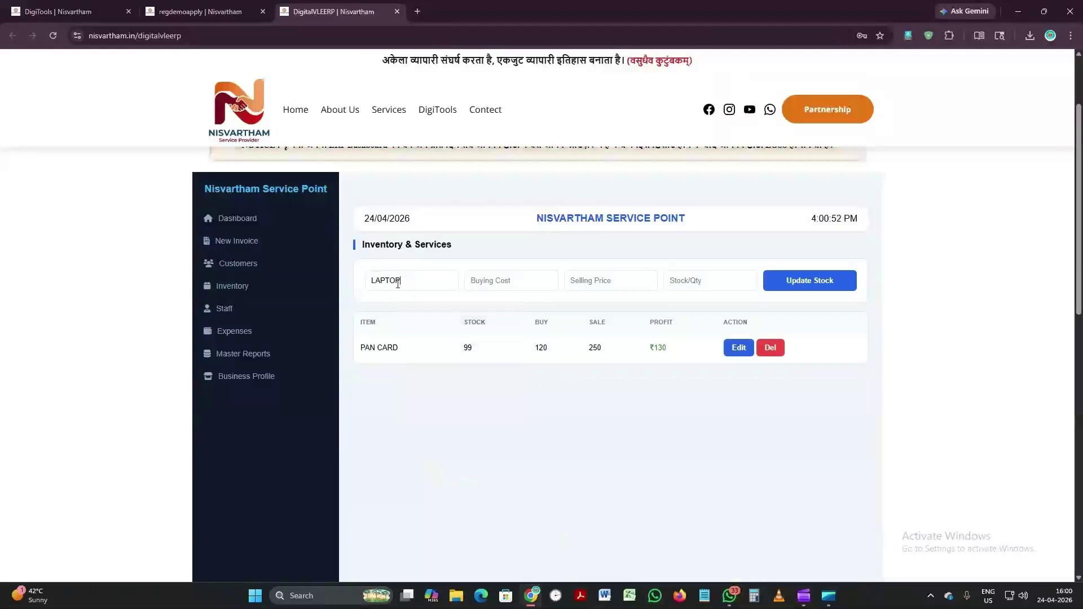
key("Tab")
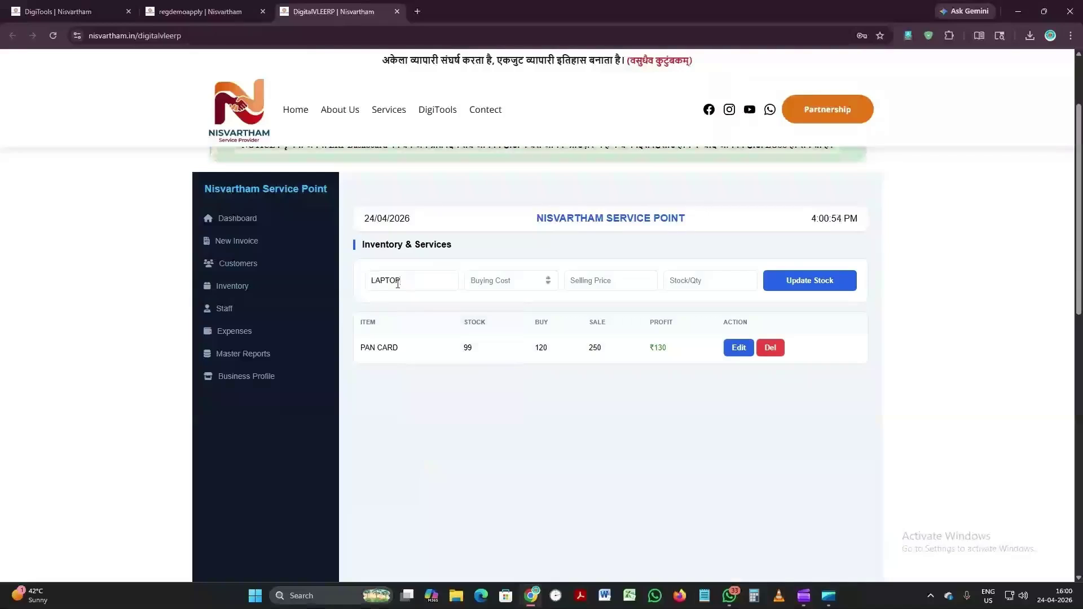
type("38500")
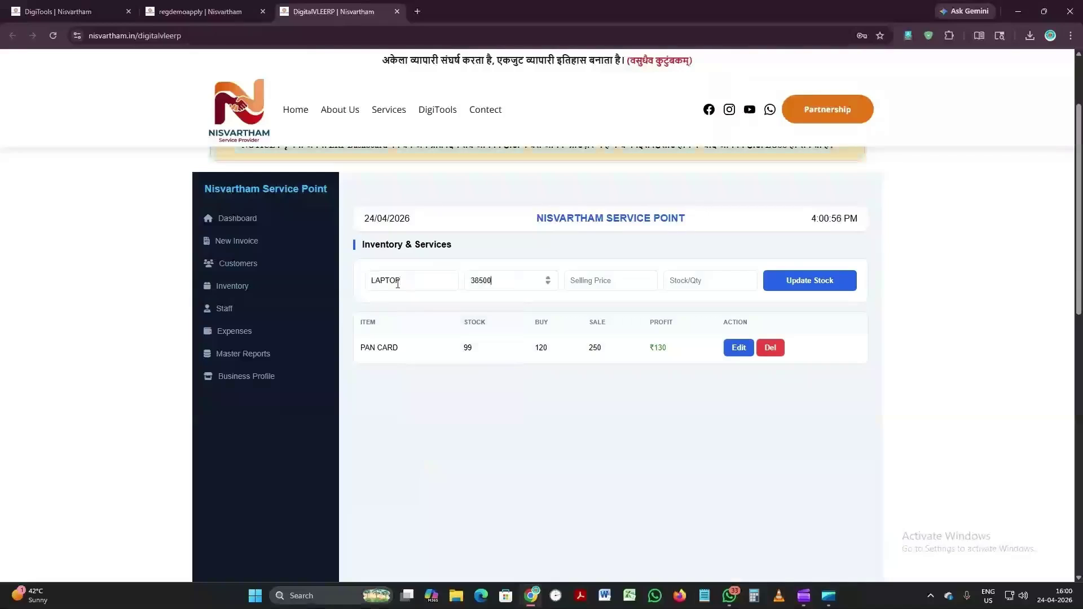
key("Tab")
type("4")
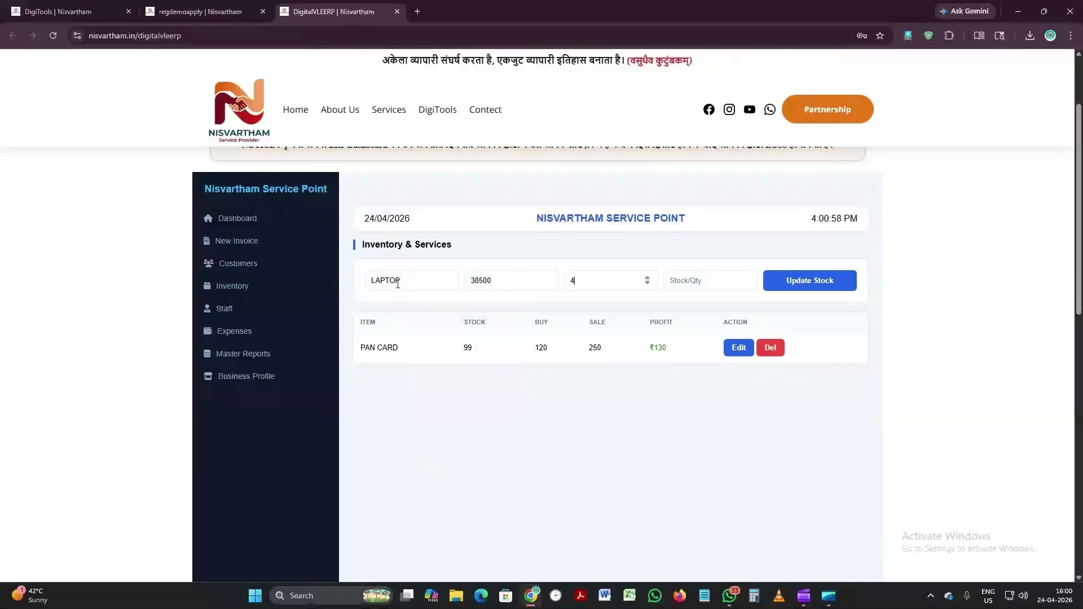
type("350")
key("Left")
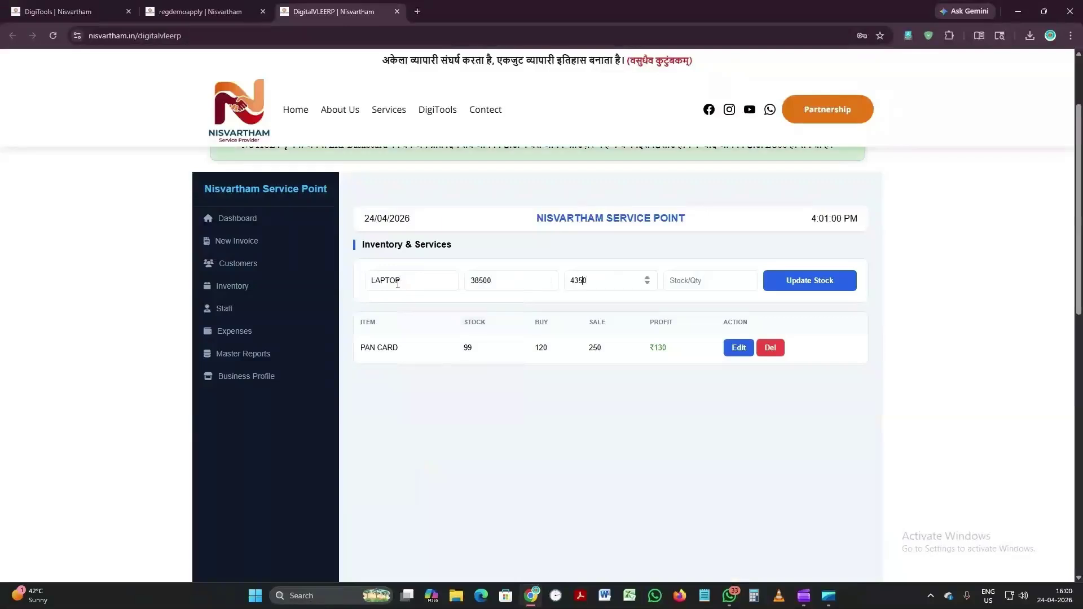
key("Left")
key("Left")
type("0")
Step: Set the LAPTOP stock quantity to 11 and save it with Update Stock
key("Tab")
type("11")
key("Tab")
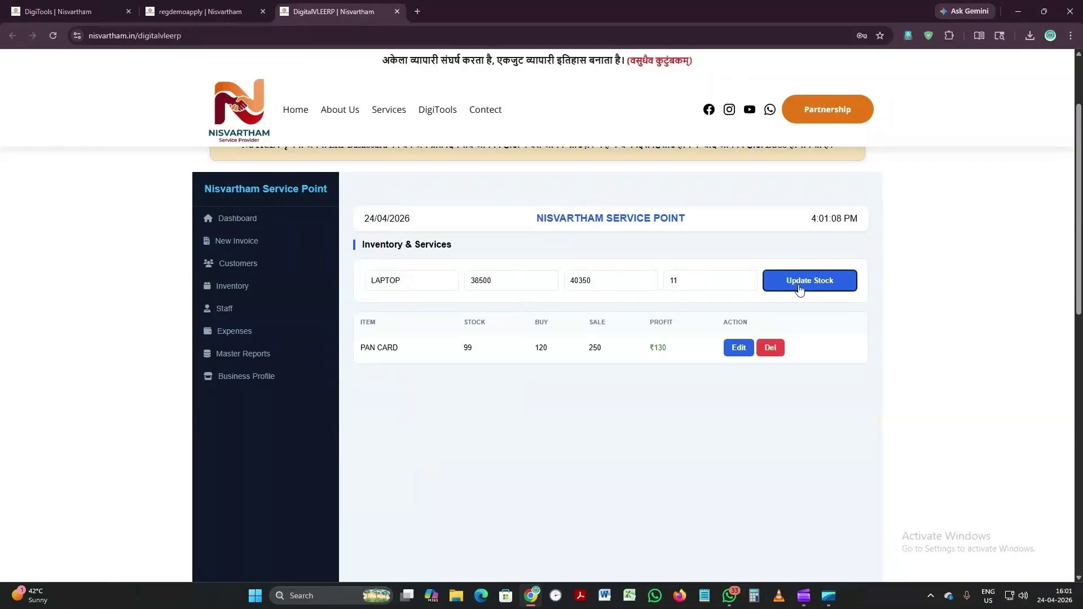
left_click(800, 290)
Step: Start a new invoice for the saved customer billing LAPTOP with 40000 paid
left_click(298, 217)
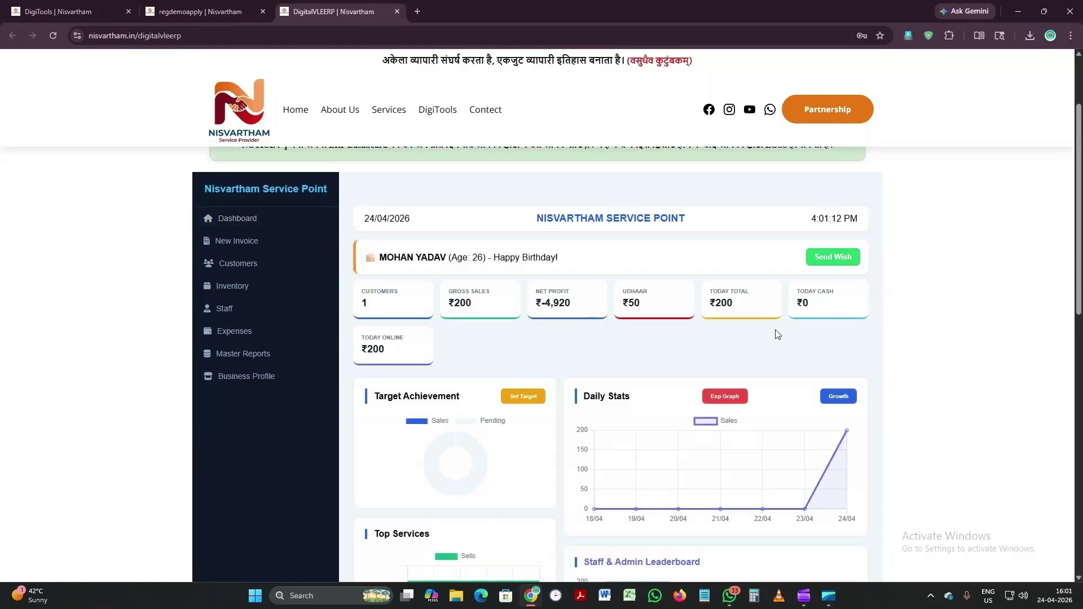
left_click(222, 251)
left_click(415, 281)
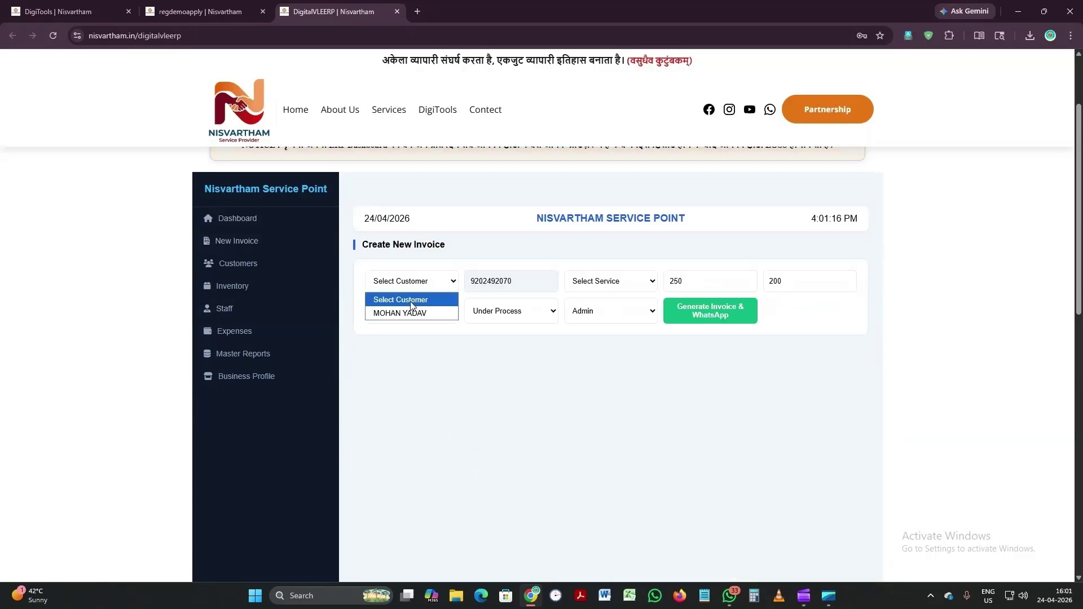
left_click(412, 313)
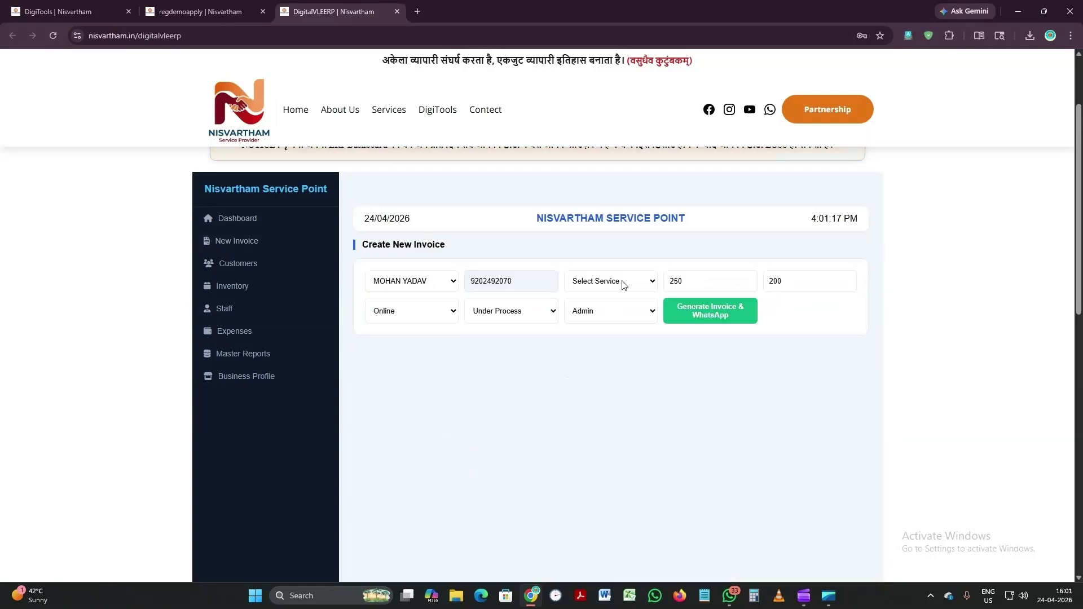
left_click(606, 328)
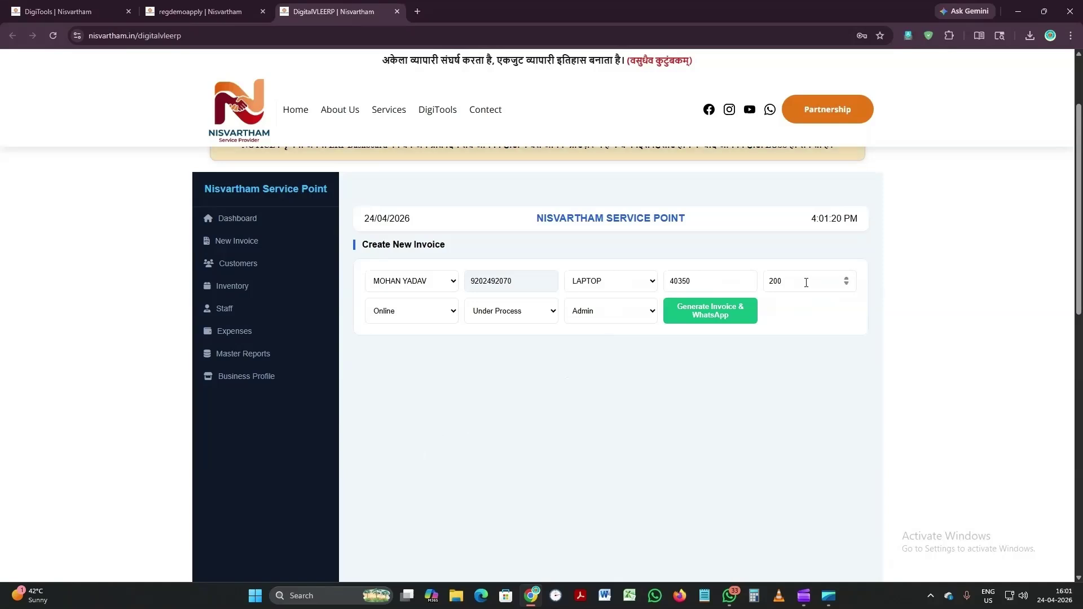
key("BackSpace")
key("BackSpace")
key("BackSpace")
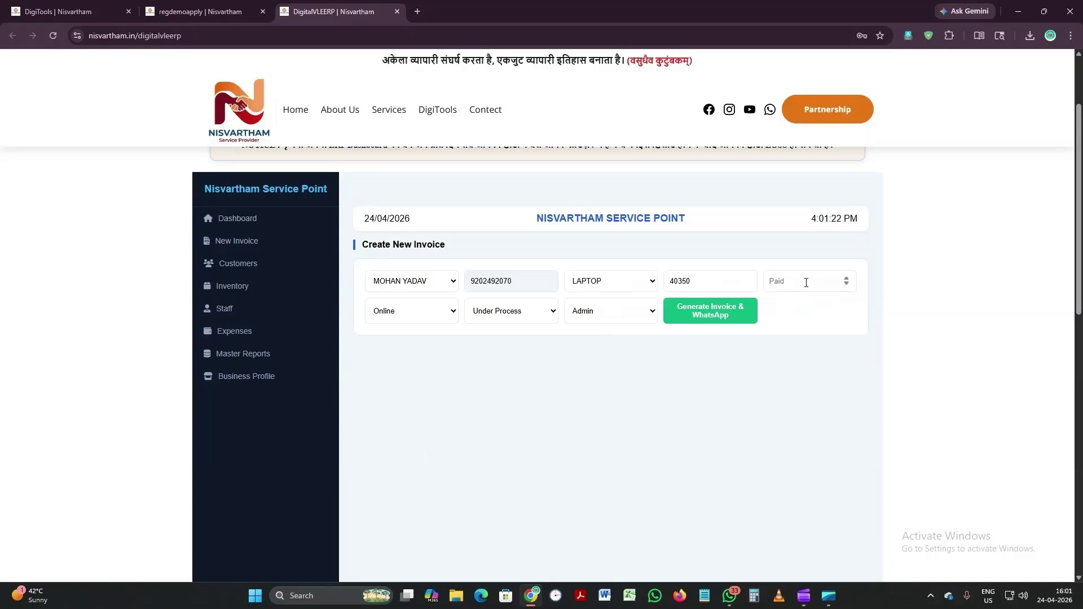
type("40000")
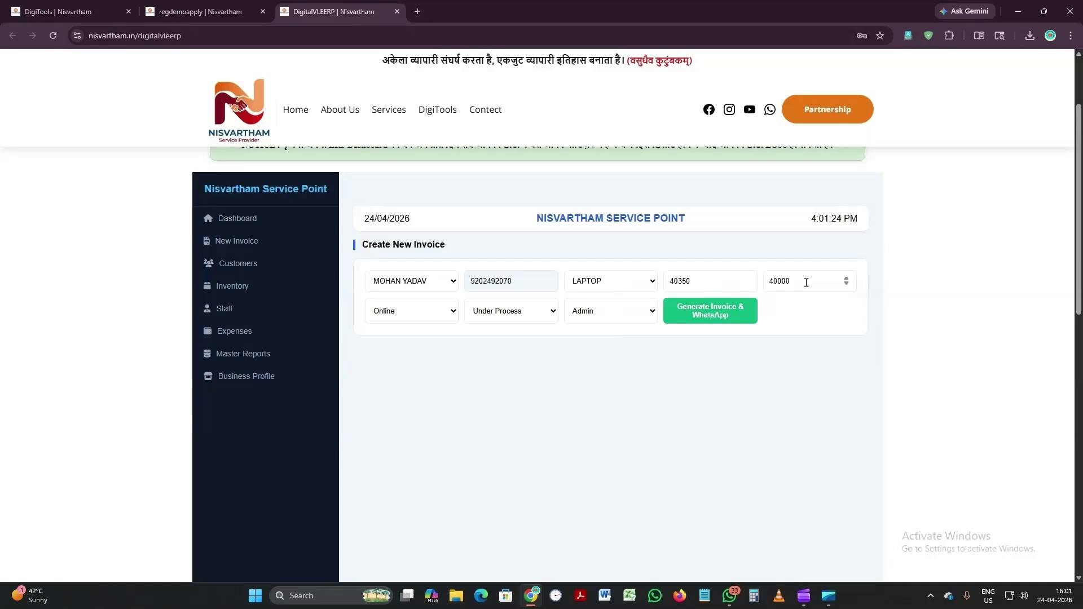
Step: Set payment to Cash, status Completed, staff STAFF 02, and generate the invoice to WhatsApp
left_click(397, 310)
left_click(395, 333)
left_click(531, 312)
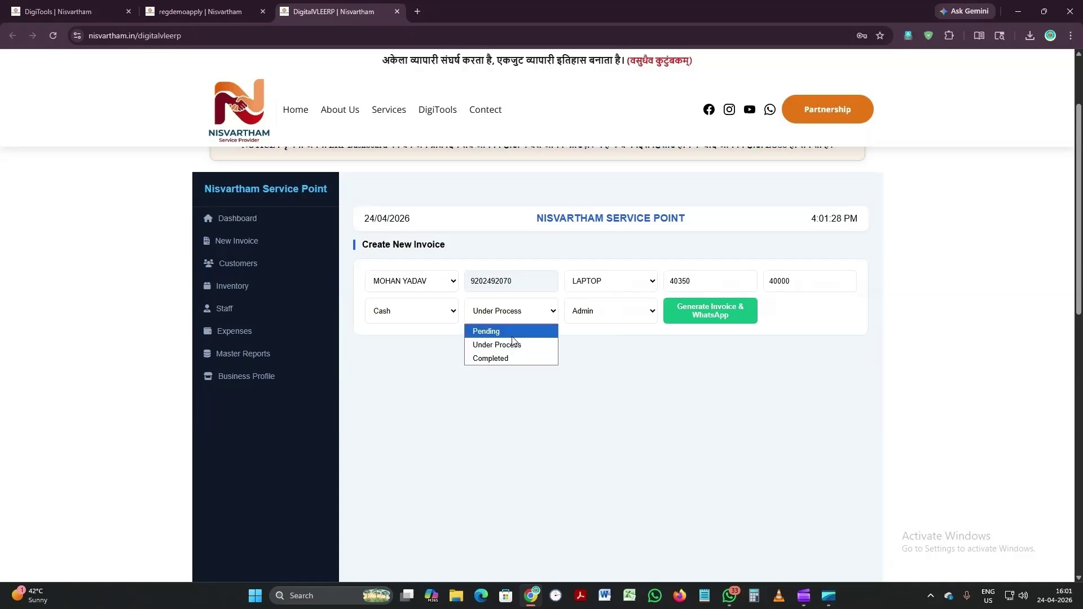
left_click(504, 358)
left_click(596, 318)
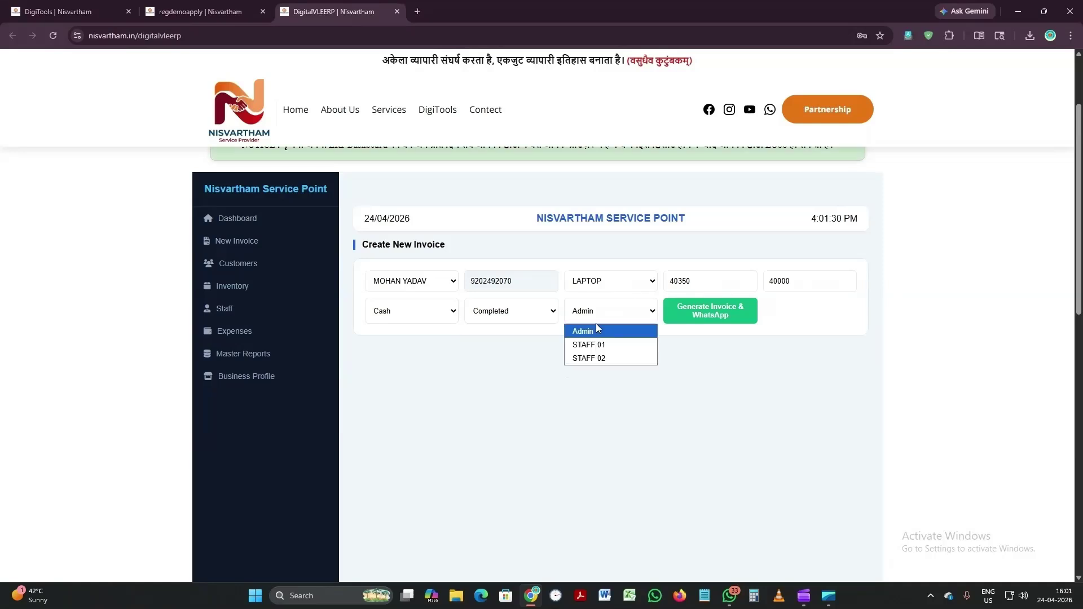
left_click(589, 358)
left_click(721, 317)
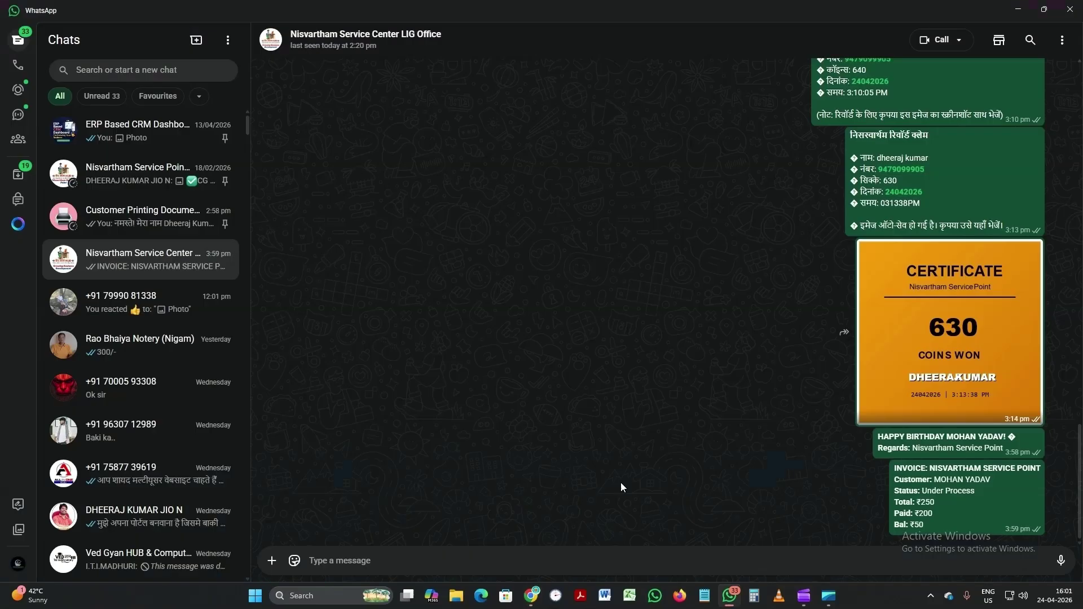
Step: Delete the prefilled invoice message unsent, minimize WhatsApp and close the share tab
key("ctrl+a")
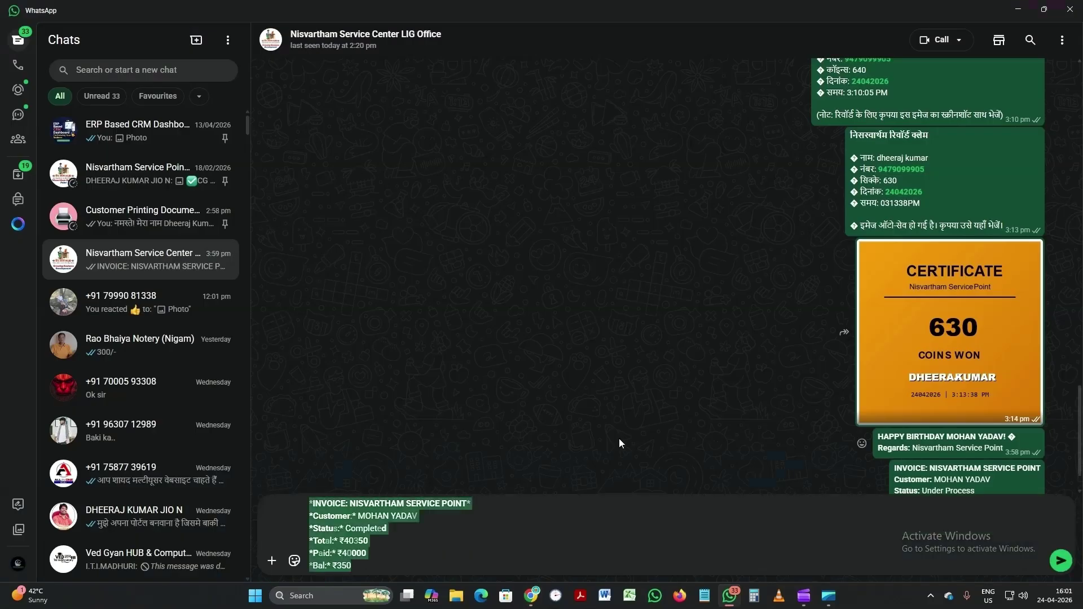
key("BackSpace")
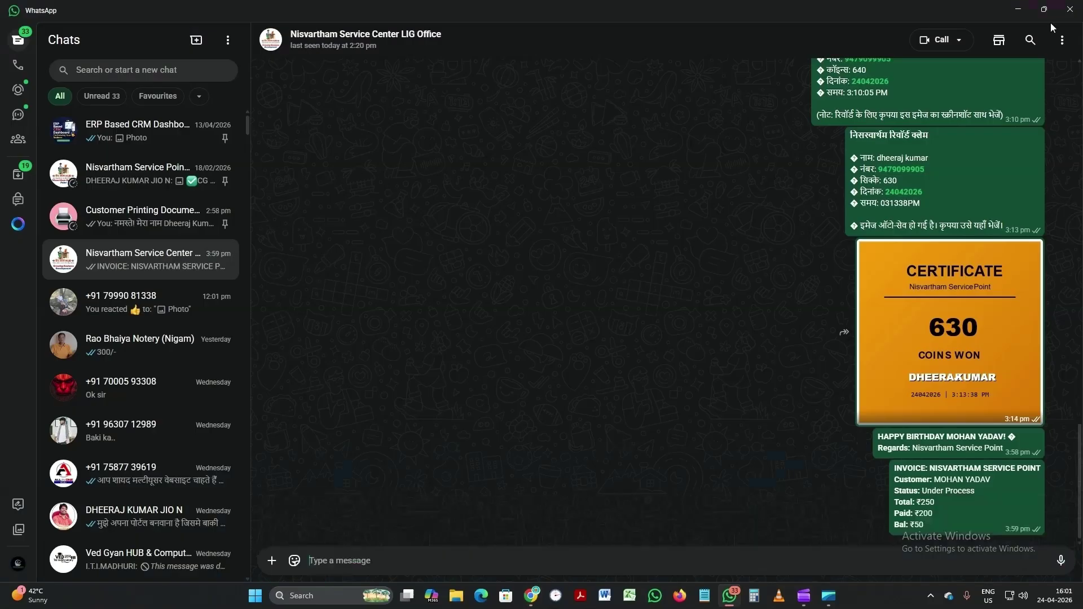
left_click(1018, 9)
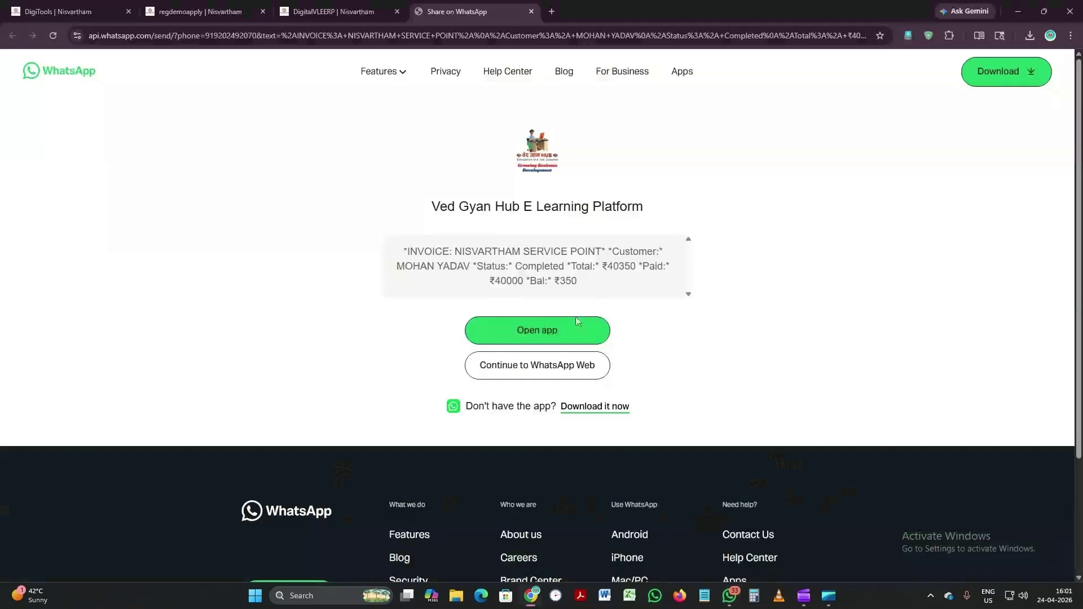
left_click(531, 11)
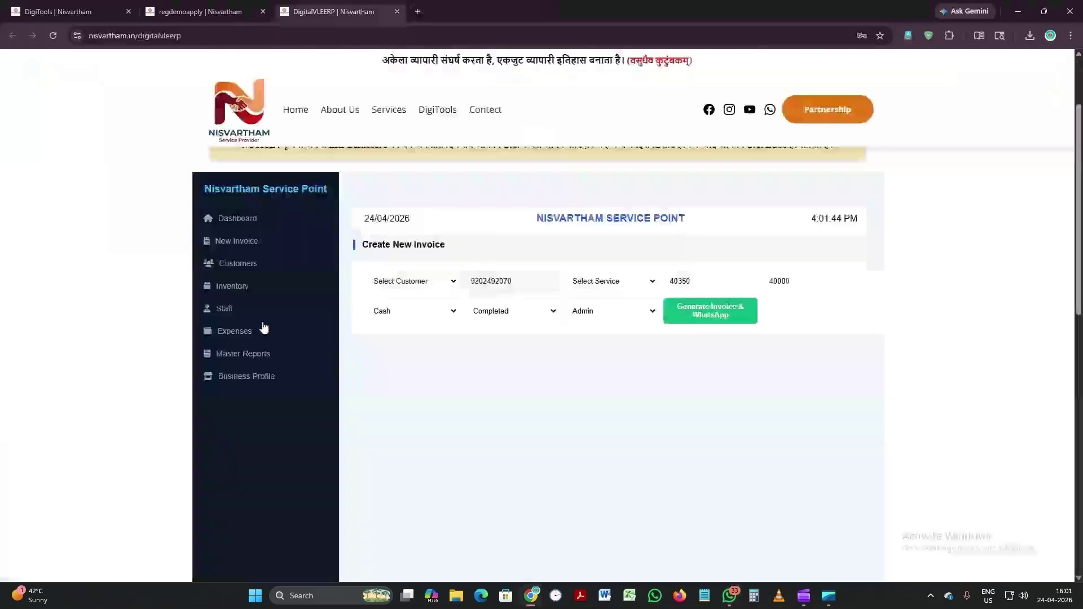
Step: Open Master Reports from the dashboard and send the LAPTOP row's ₹350 balance reminder via WhatsApp
left_click(256, 225)
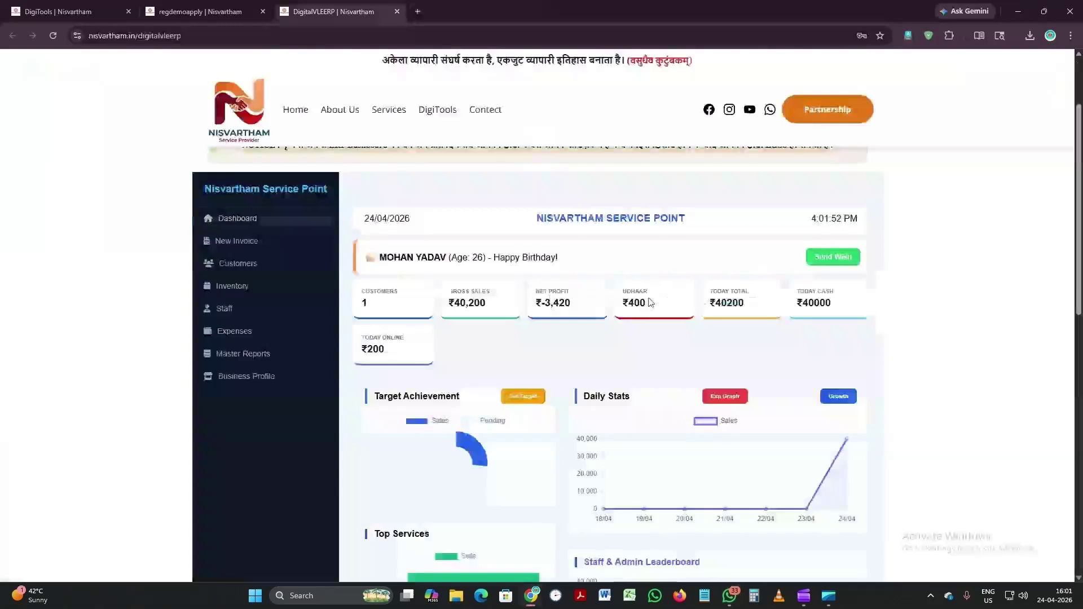
left_click(255, 355)
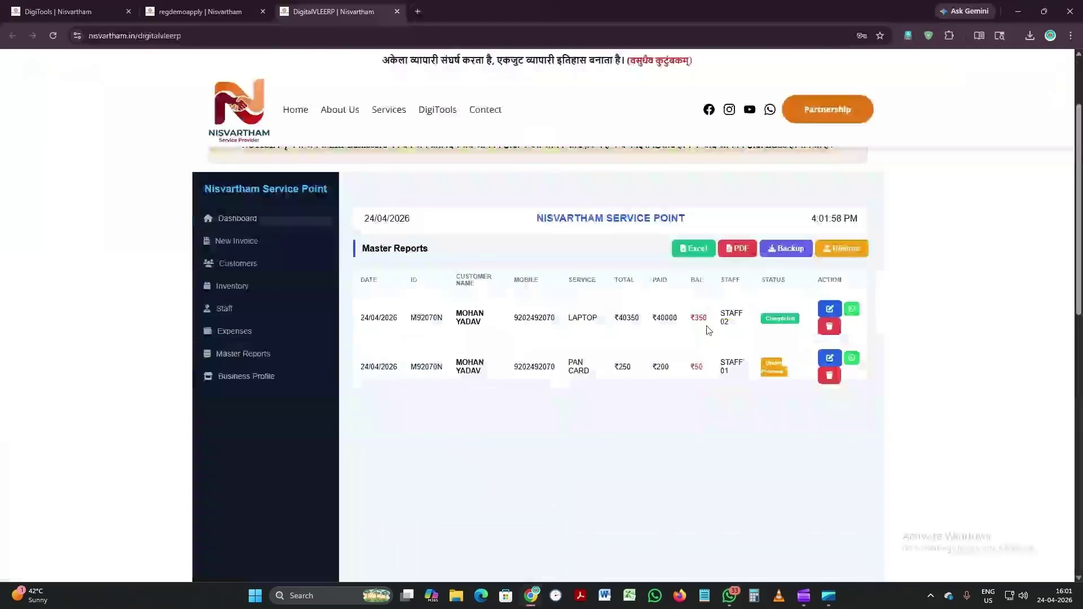
left_click(853, 310)
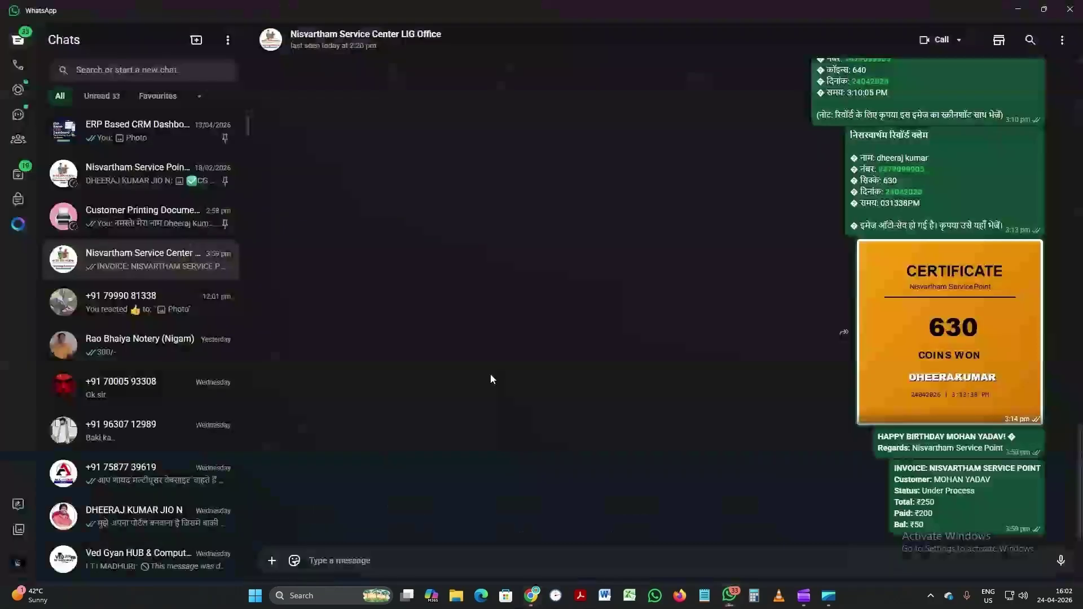
Step: Erase the LAPTOP reminder text unsent, switch to the browser and close the WhatsApp share tab
key("ctrl+a")
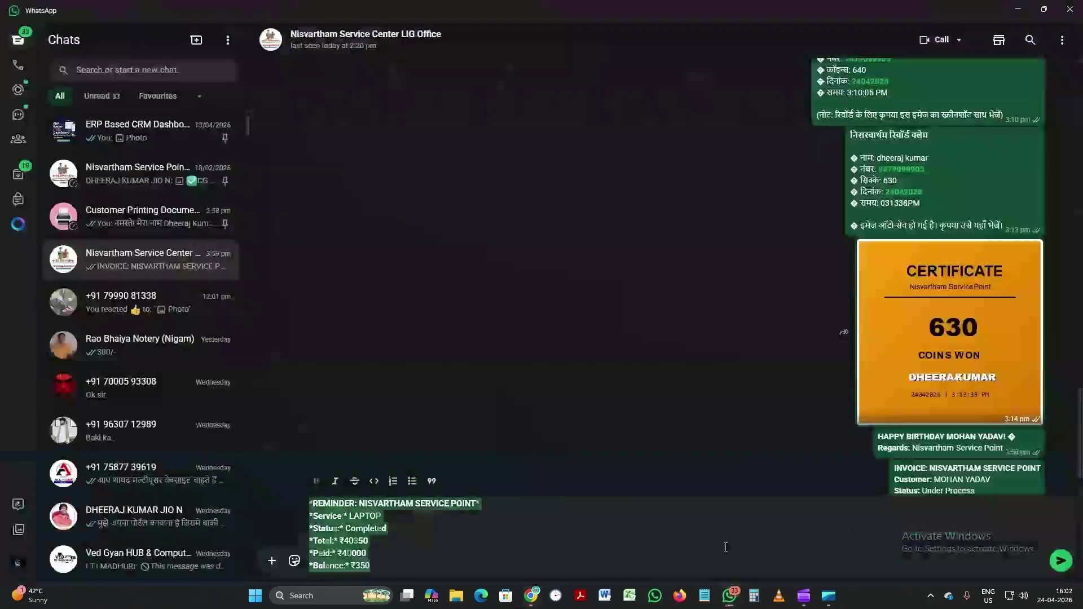
key("BackSpace")
key("alt+Tab")
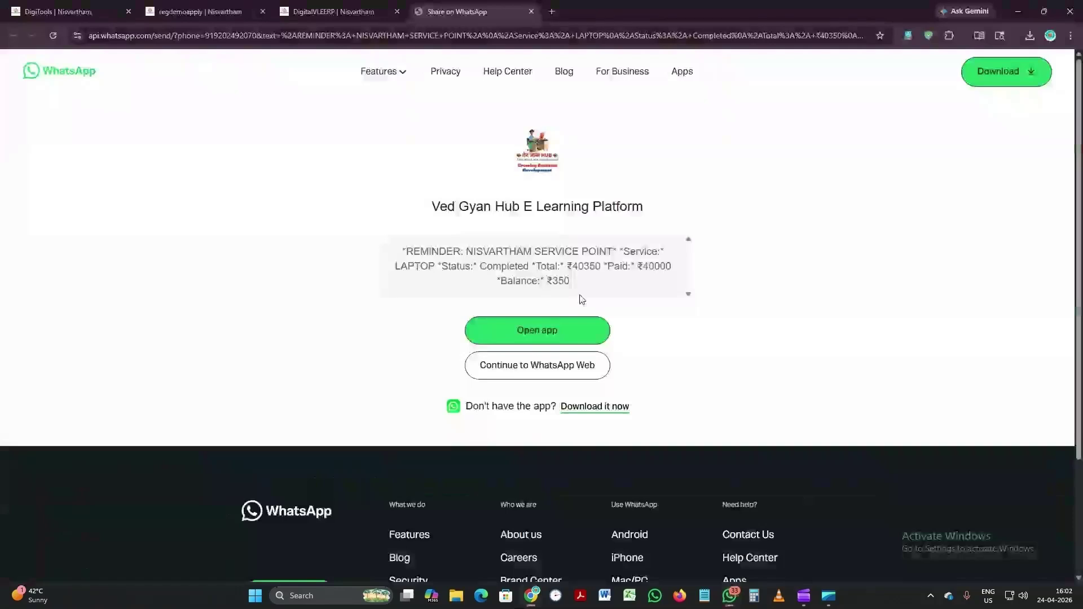
left_click(529, 11)
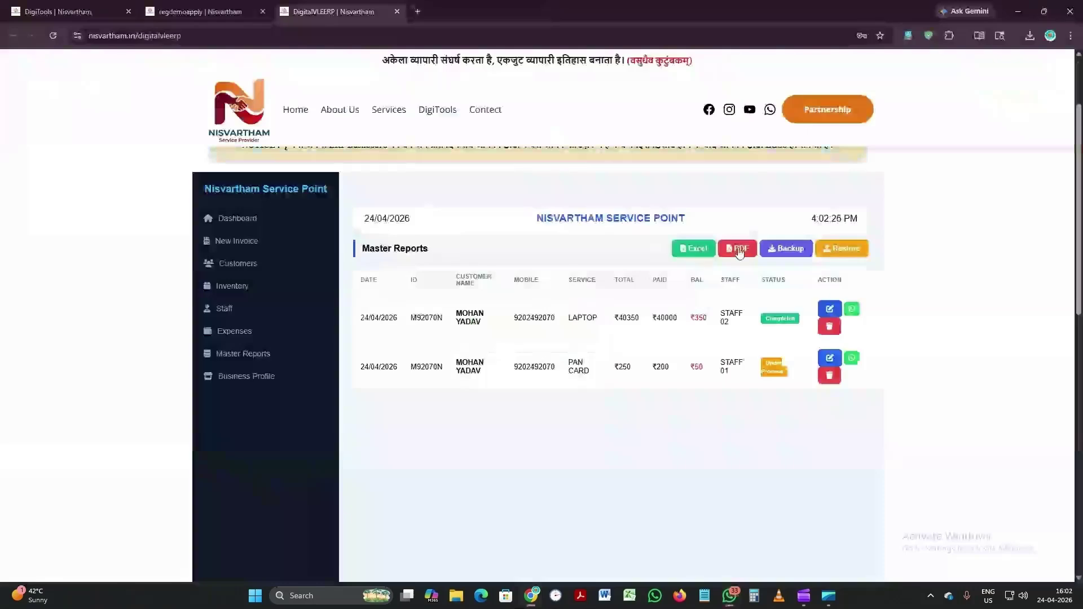
Step: Save the ERP backup as ChoiceERP_Backup_4_24_2026 JSON in the DEMO WORK folder
left_click(784, 249)
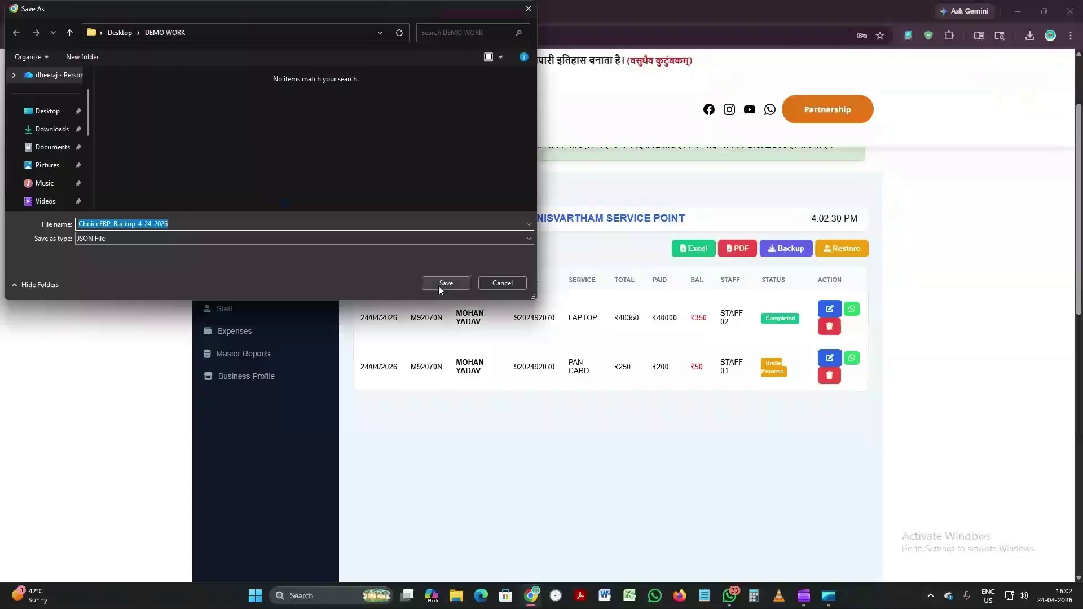
left_click(445, 283)
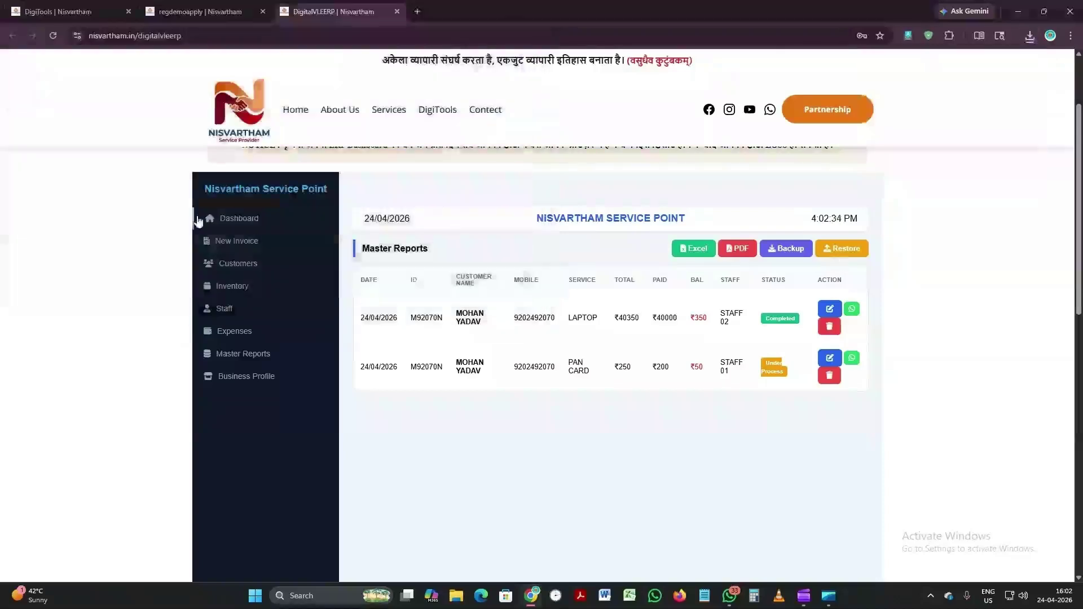
Step: Review the dashboard charts, then view and close the monthly Financial Growth Chart
left_click(220, 220)
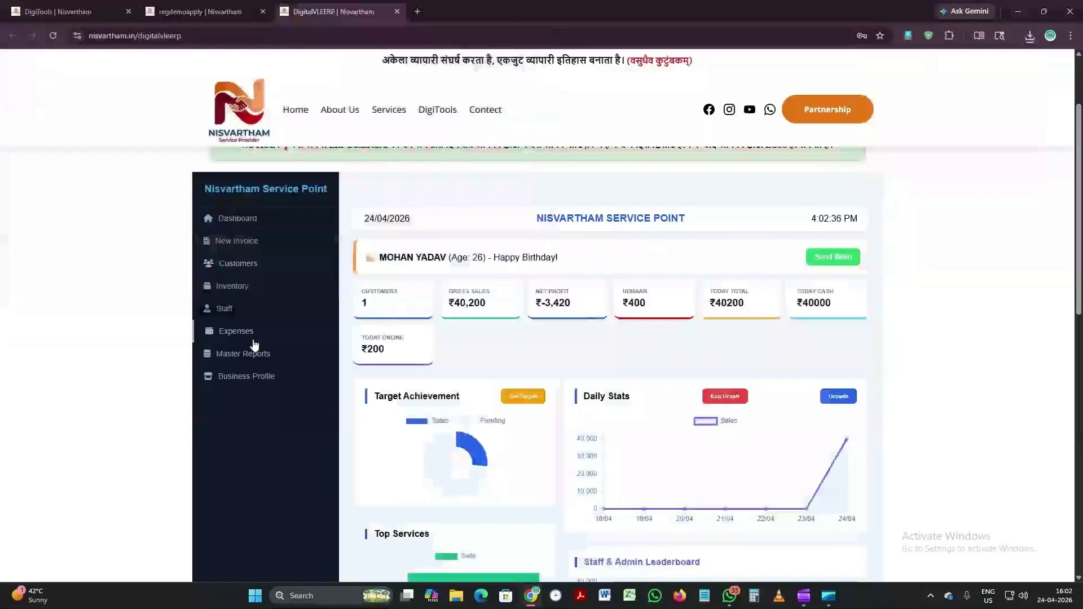
scroll(862, 364, "down", 1)
scroll(862, 365, "down", 2)
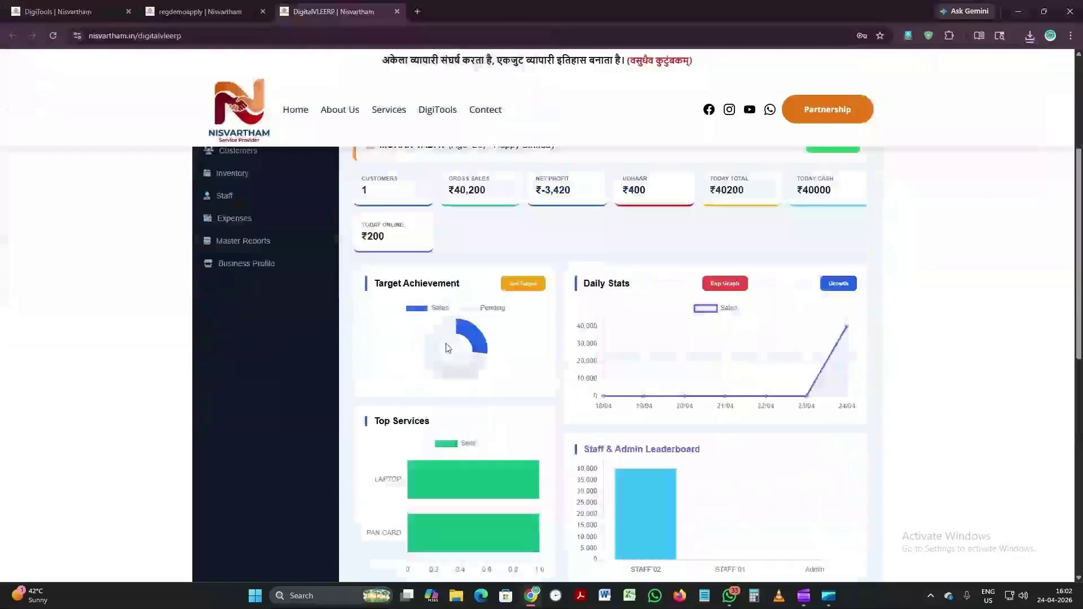
mouse_move(472, 337)
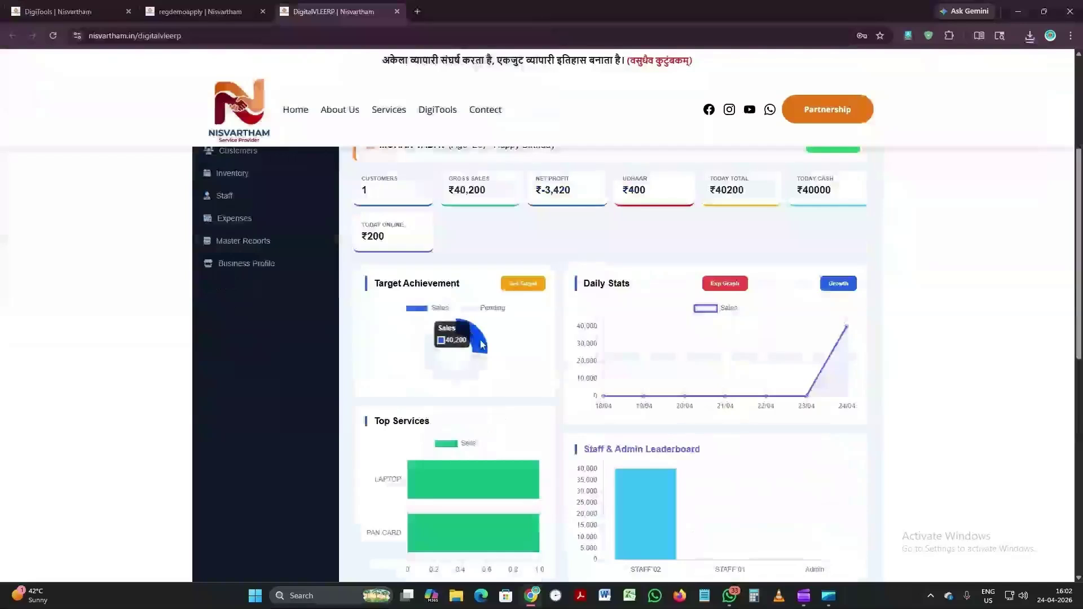
scroll(523, 360, "up", 1)
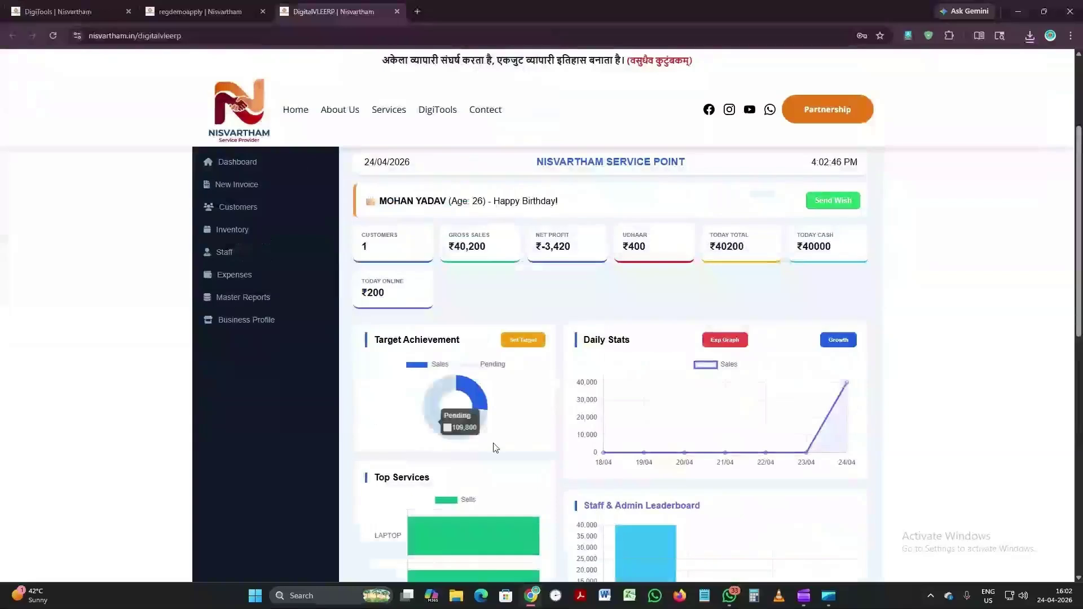
left_click(838, 341)
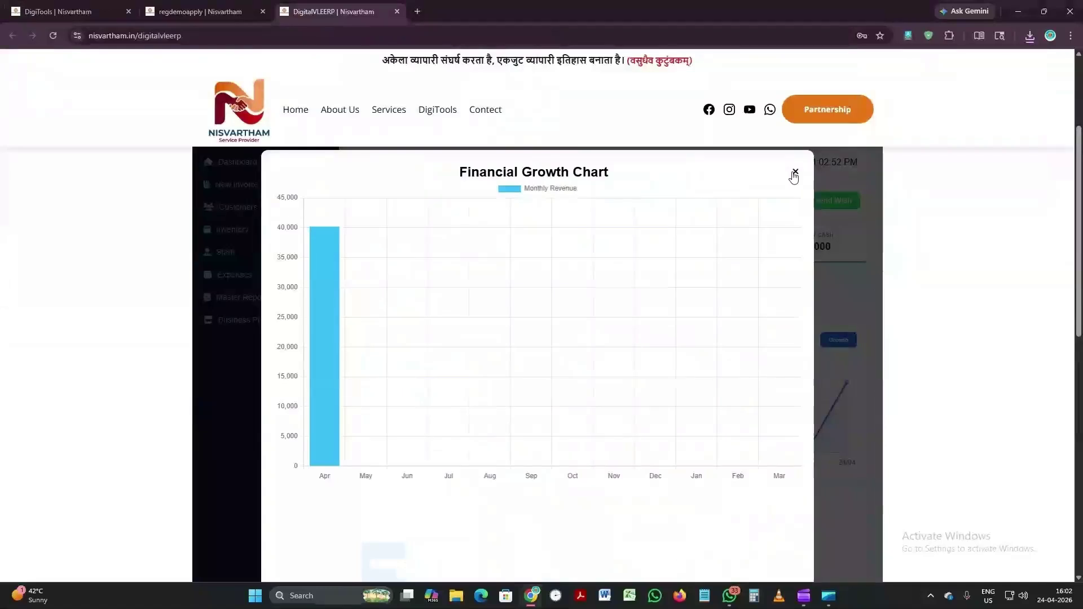
left_click(795, 174)
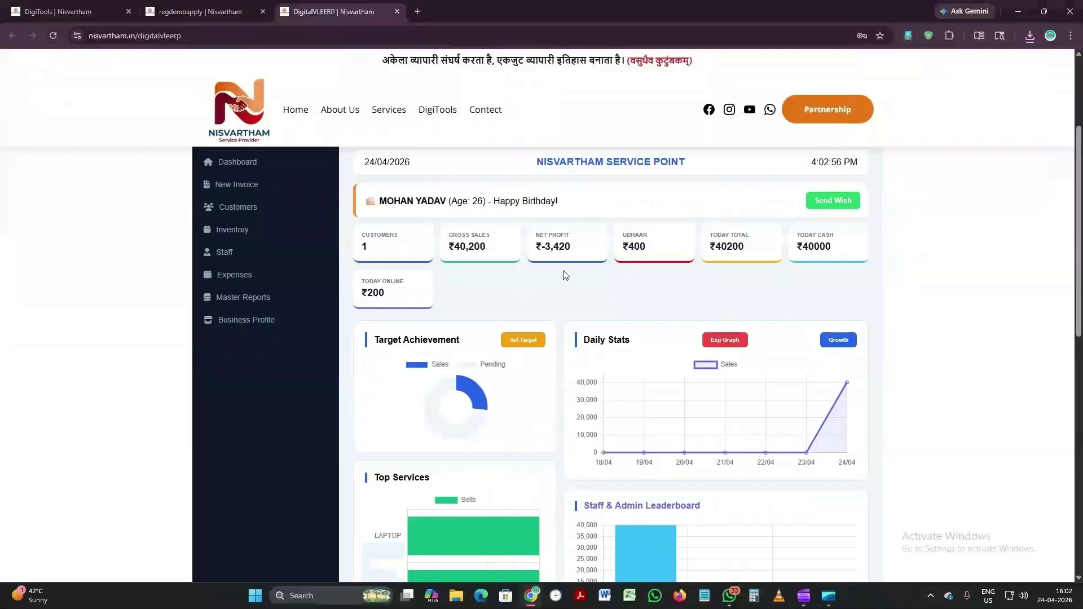
Step: Create an invoice for the existing customer billing LAPTOP with ₹35800 paid Online
left_click(246, 190)
left_click(443, 226)
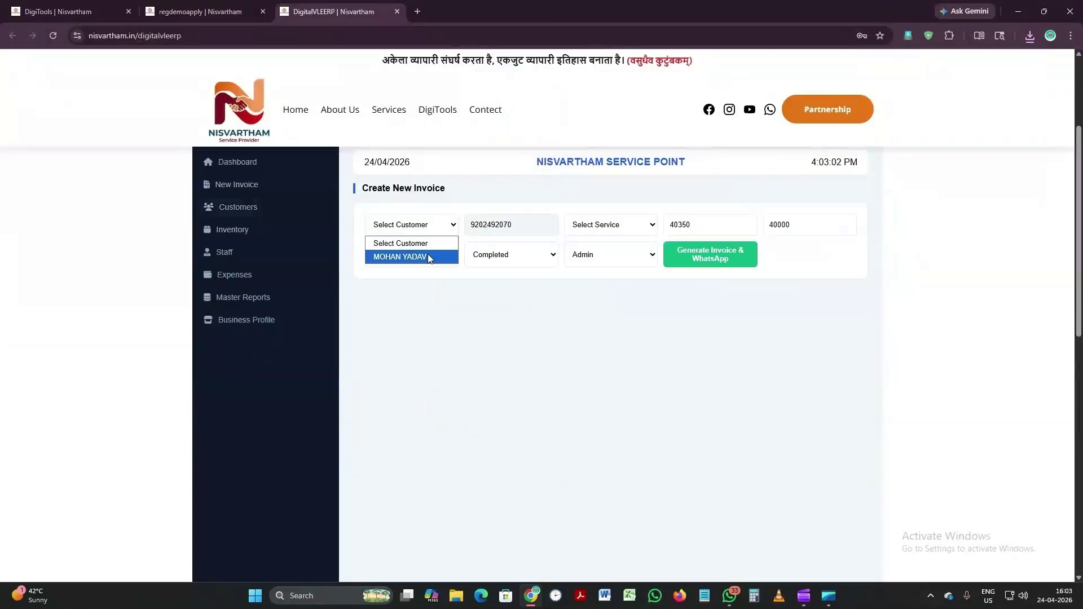
left_click(427, 256)
left_click(608, 226)
left_click(589, 270)
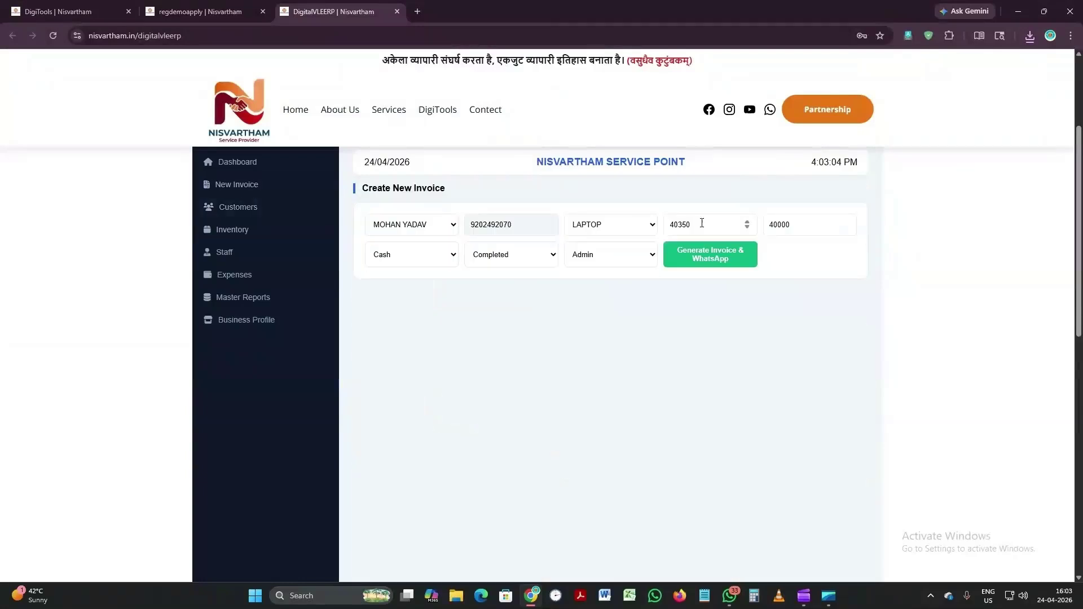
key("Tab")
type("35800")
left_click(403, 256)
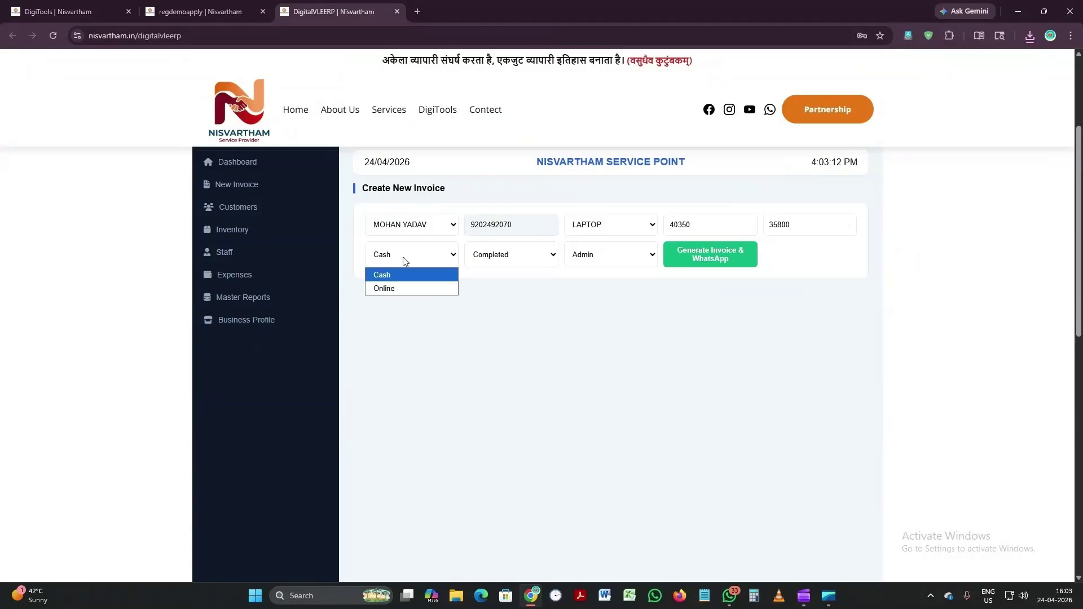
left_click(404, 288)
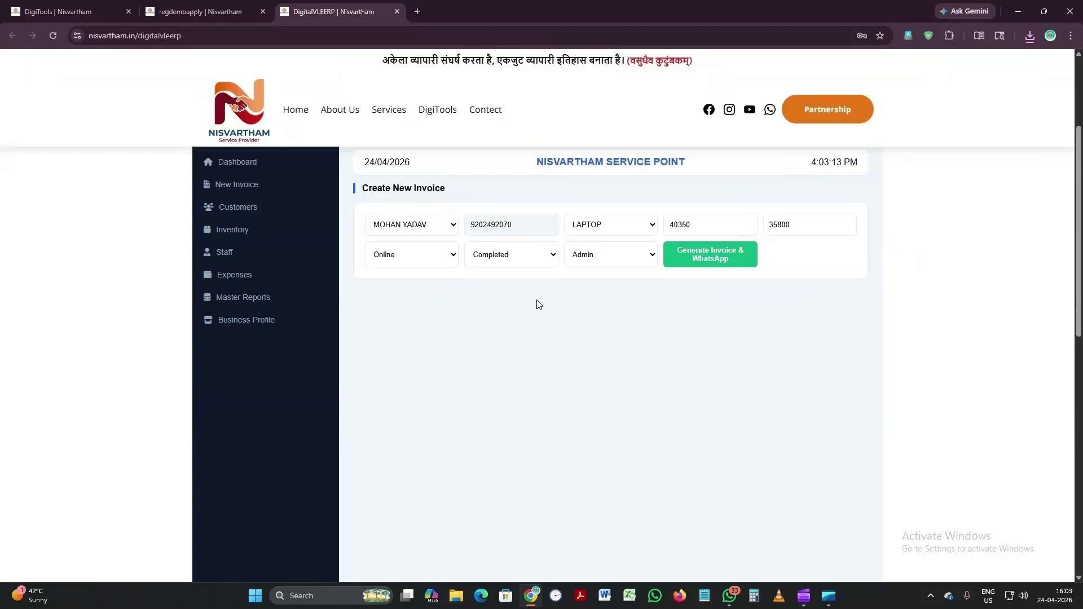
Step: Generate the LAPTOP invoice to WhatsApp, discard the message, close the share tab and return to the dashboard
left_click(693, 259)
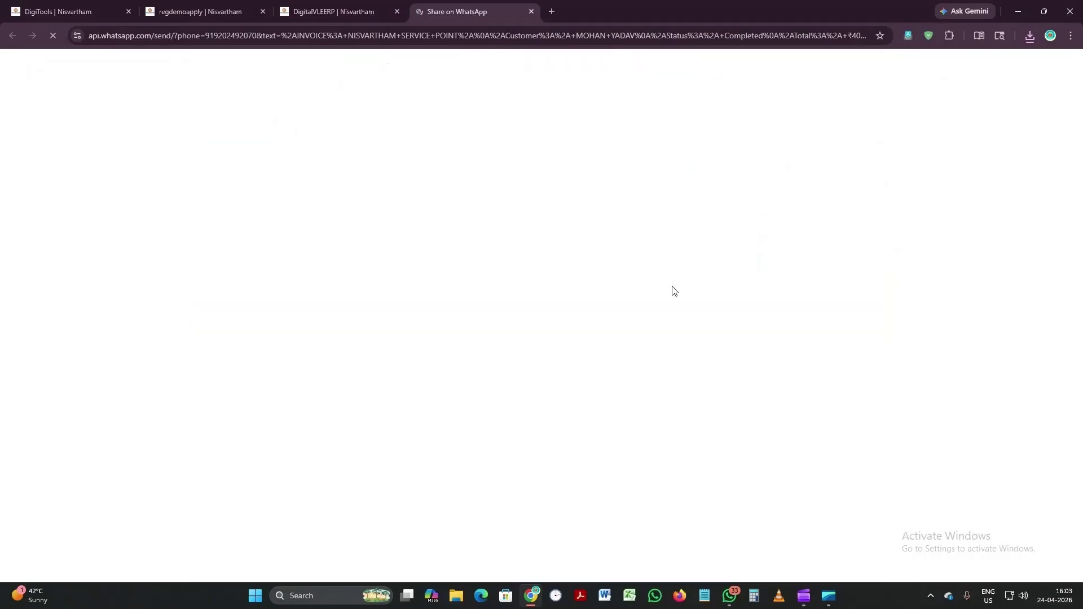
left_click(603, 337)
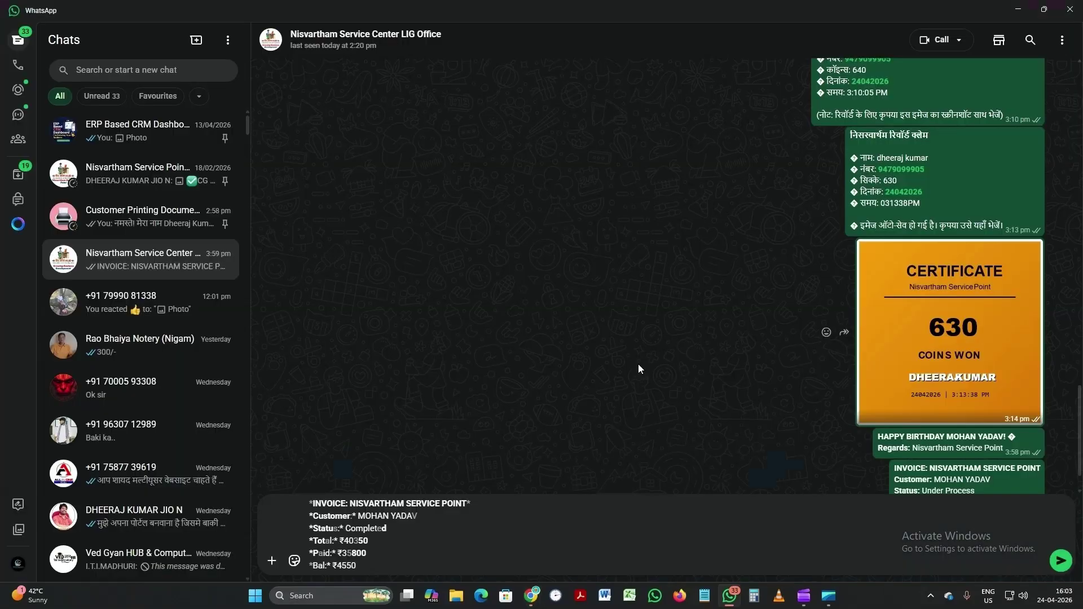
key("Return")
key("Escape")
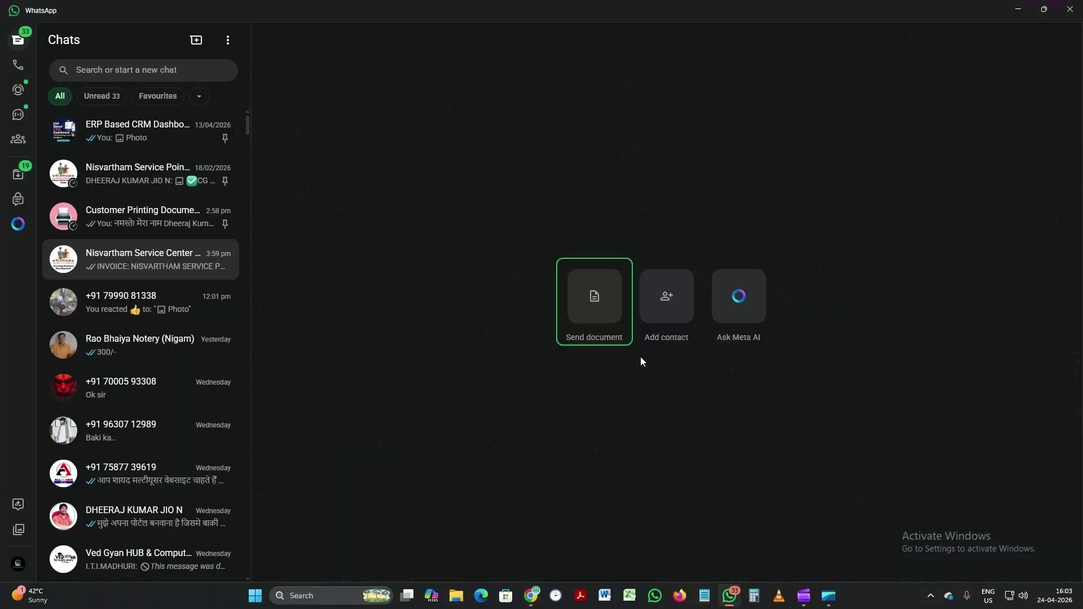
key("alt+Tab")
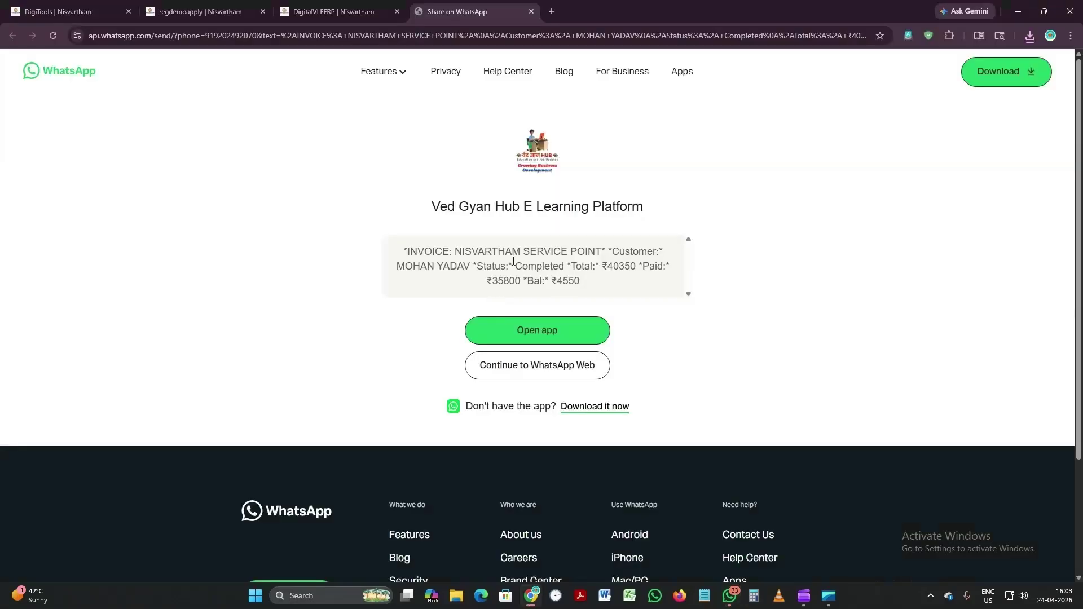
left_click(531, 11)
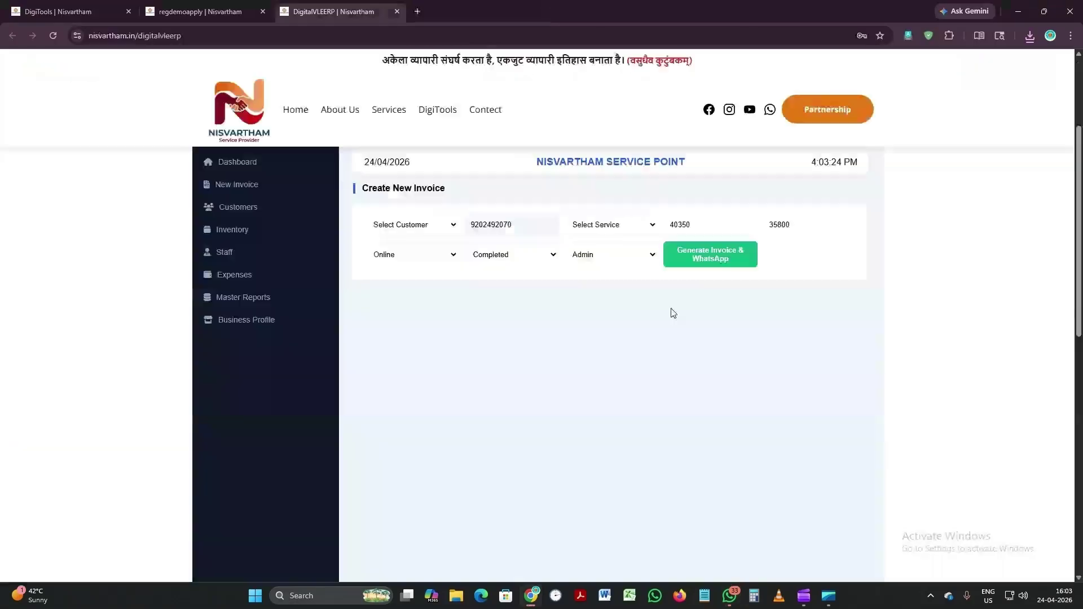
left_click(239, 162)
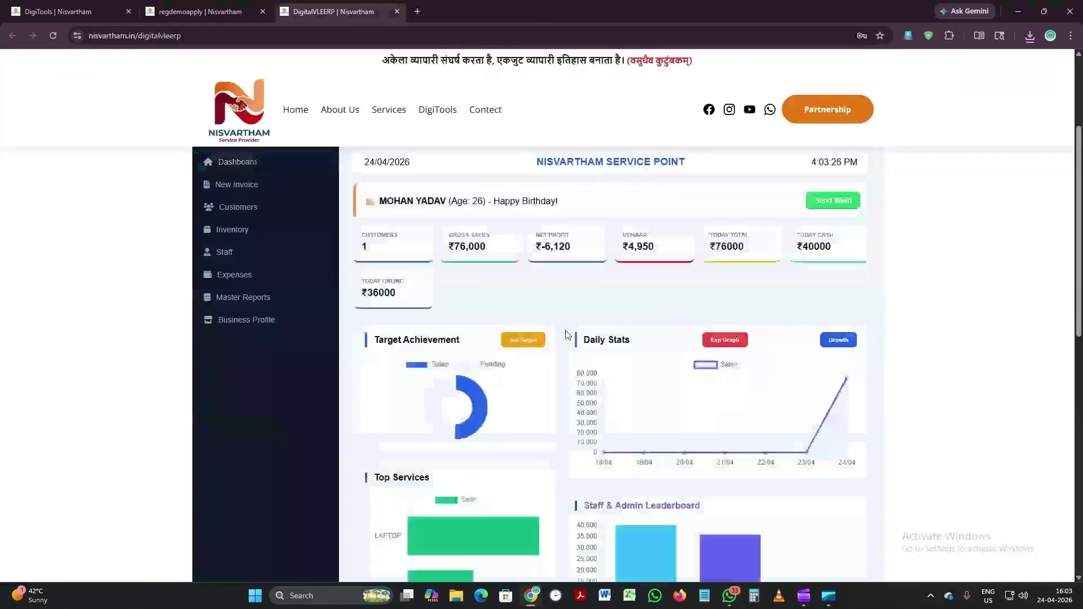
Step: Raise the dashboard's monthly sales target to 250000
scroll(507, 314, "up", 2)
scroll(564, 333, "down", 1)
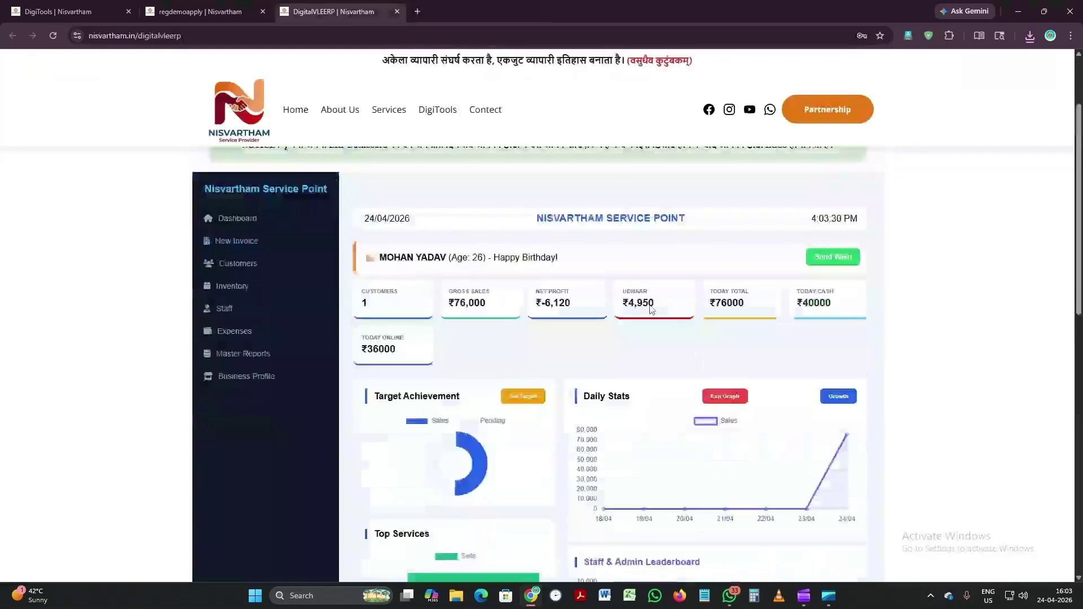
mouse_move(478, 478)
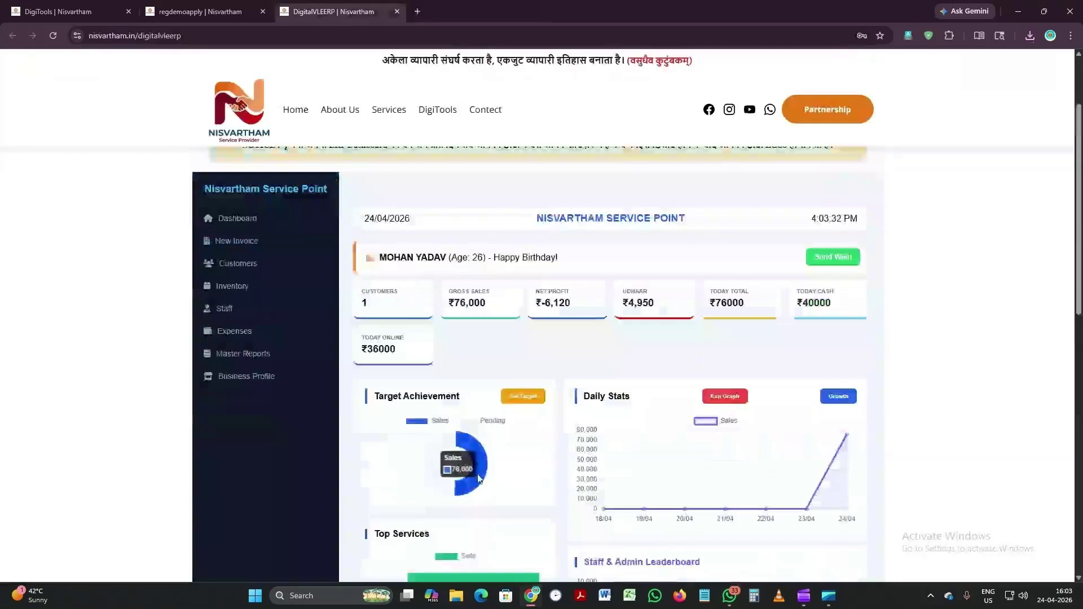
left_click(519, 398)
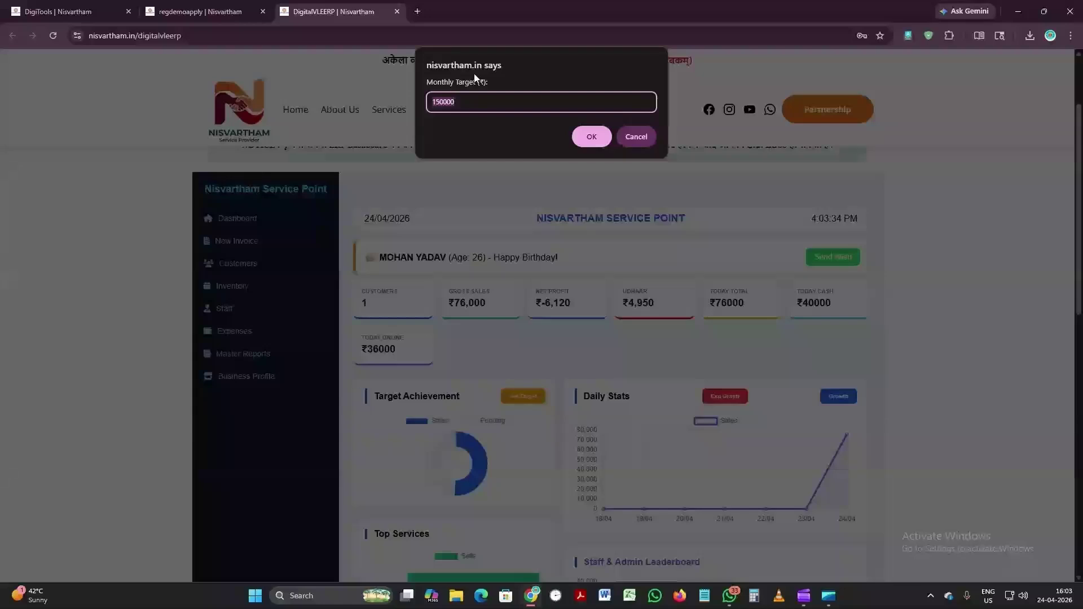
type("250000")
left_click(592, 136)
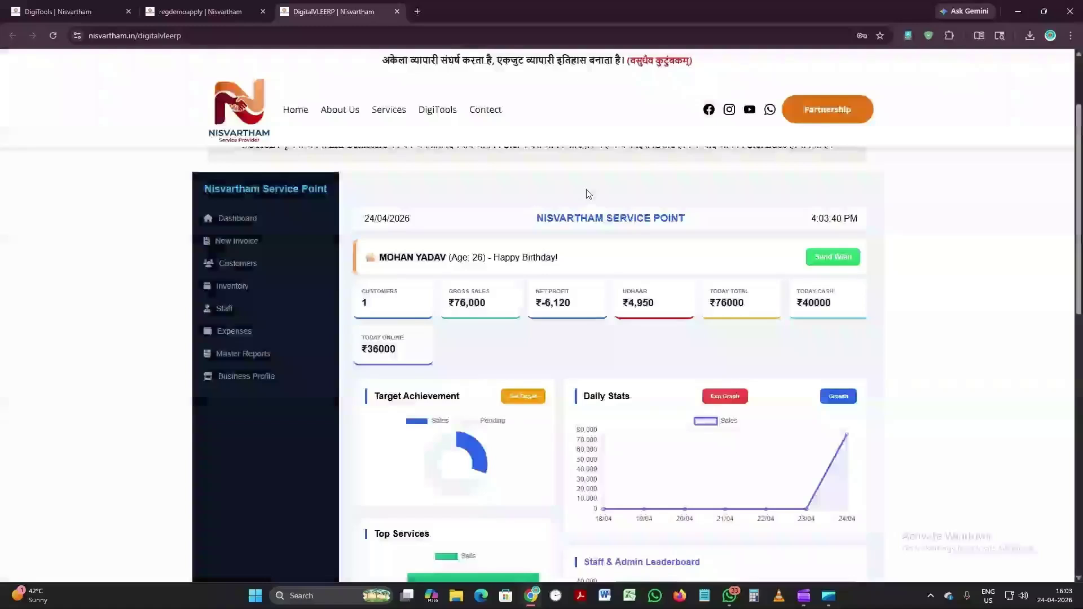
Step: Scroll through the dashboard charts down to the calculator
mouse_move(455, 430)
scroll(456, 430, "down", 3)
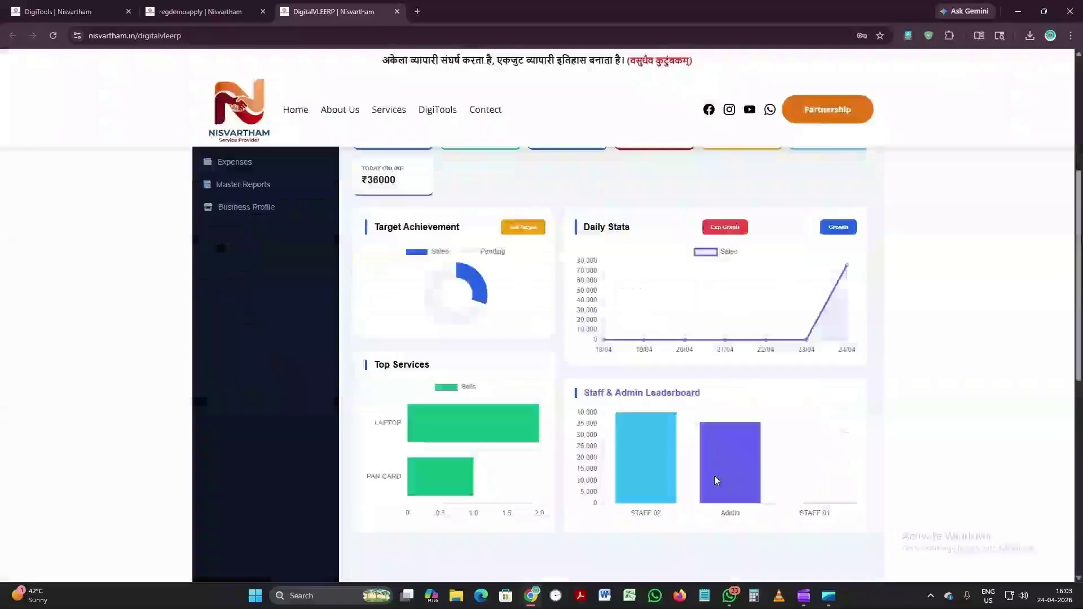
mouse_move(625, 470)
mouse_move(728, 484)
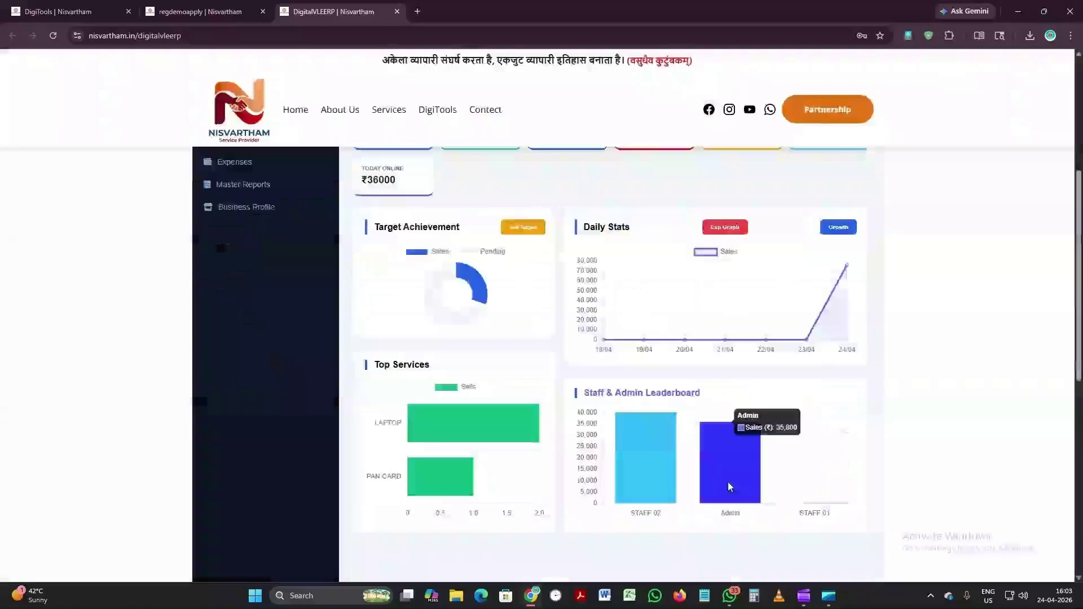
mouse_move(440, 471)
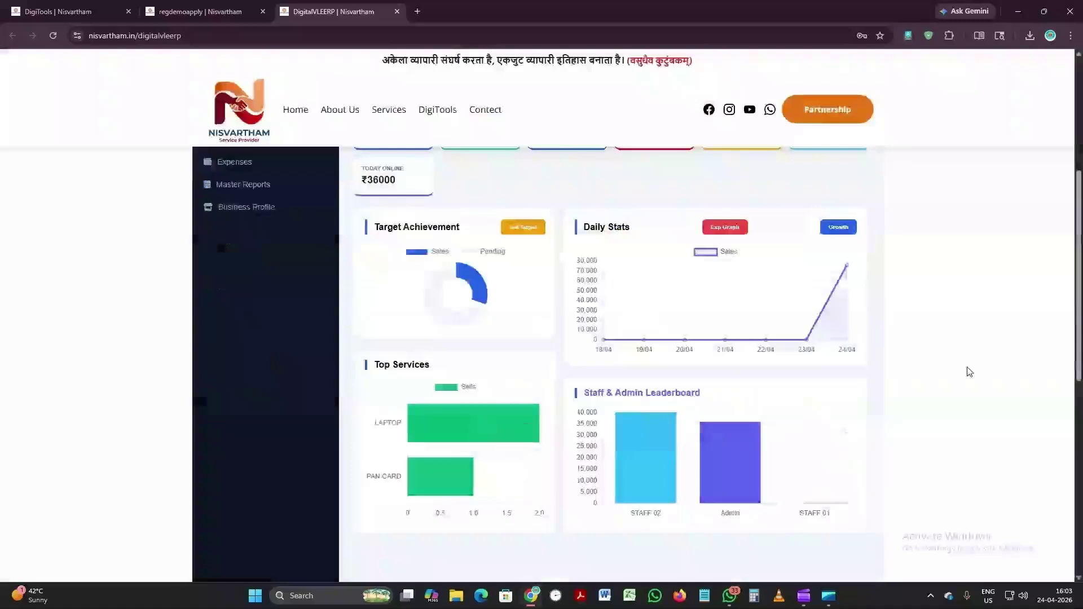
scroll(549, 445, "up", 1)
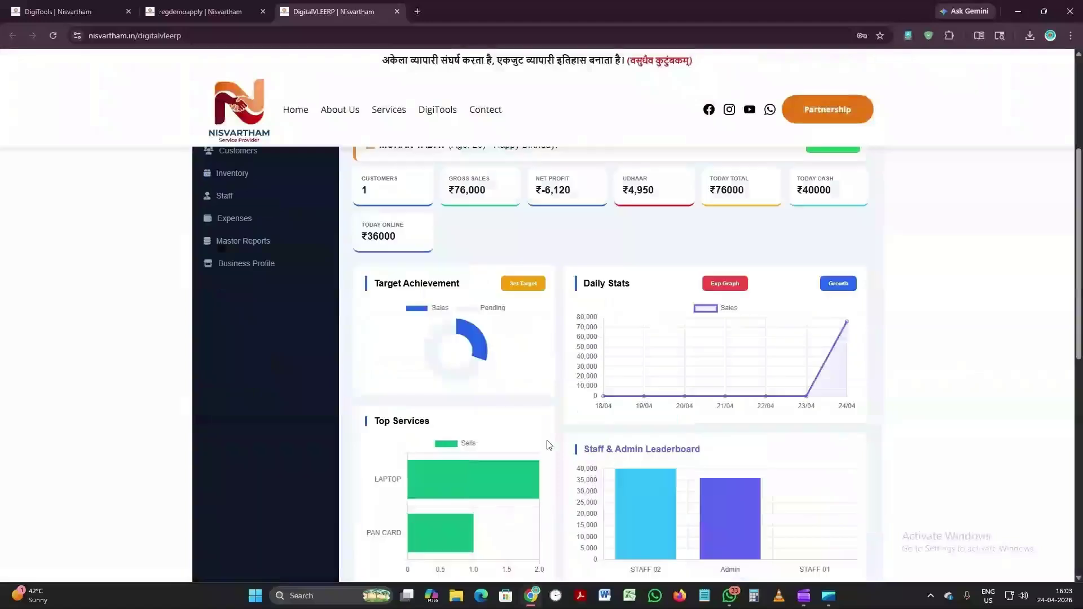
scroll(541, 412, "up", 2)
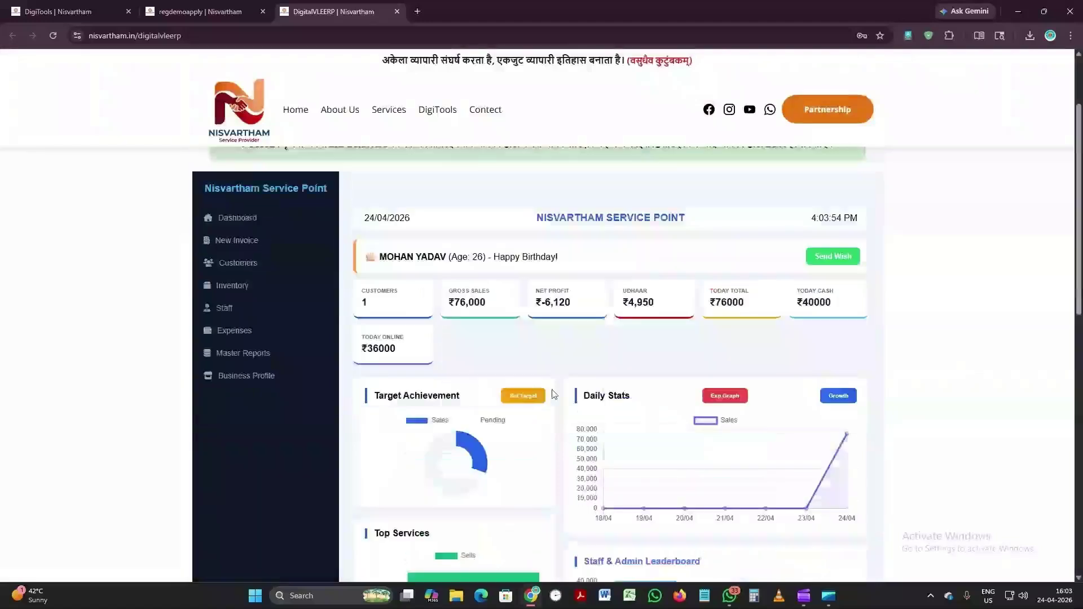
scroll(555, 394, "down", 1)
scroll(554, 394, "down", 1)
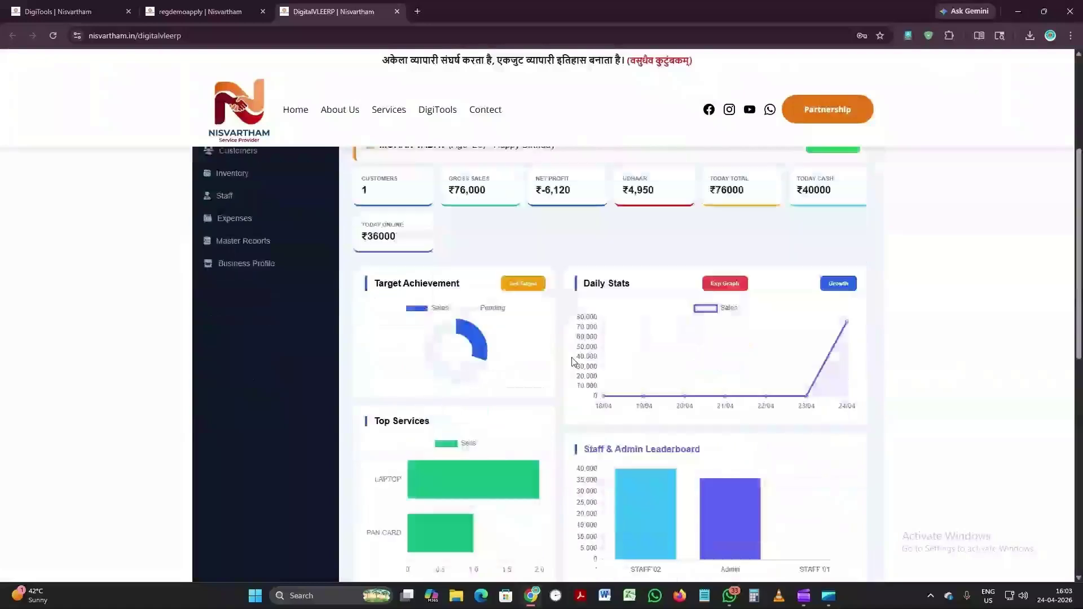
scroll(573, 361, "down", 1)
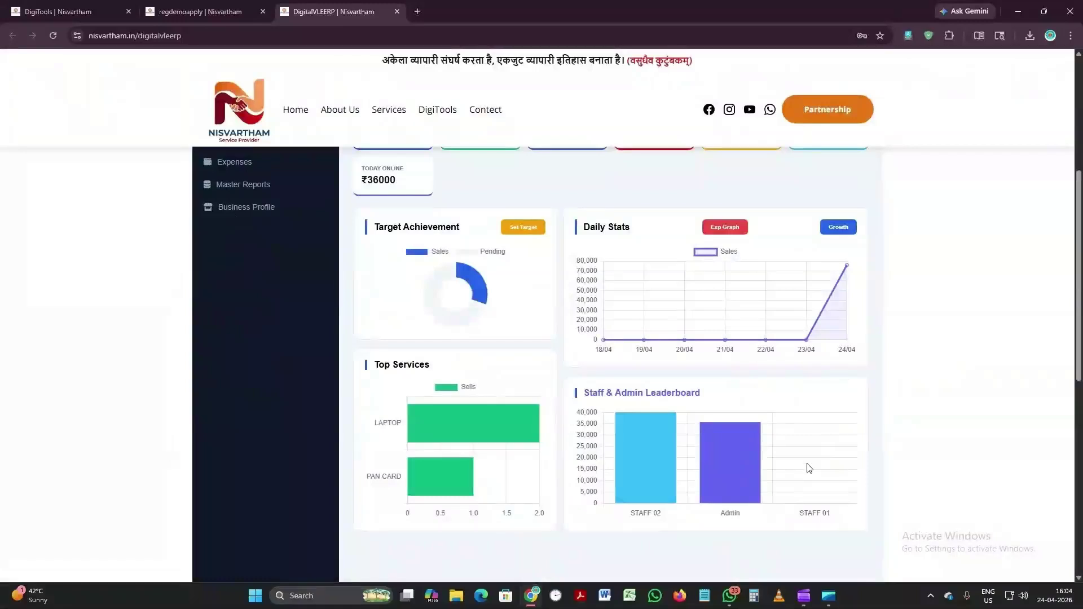
scroll(617, 441, "up", 2)
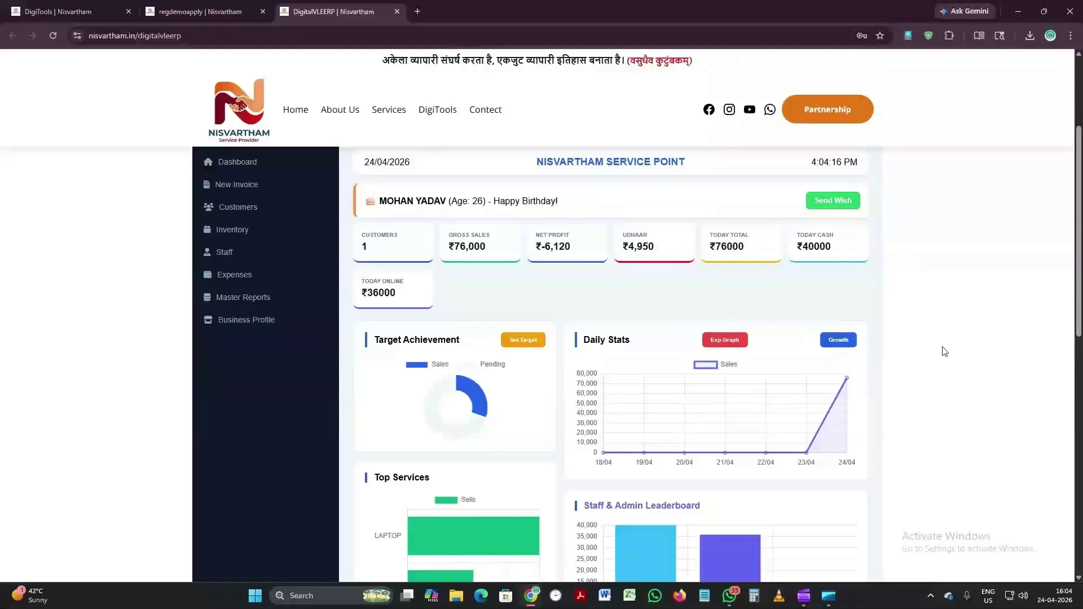
scroll(945, 351, "up", 2)
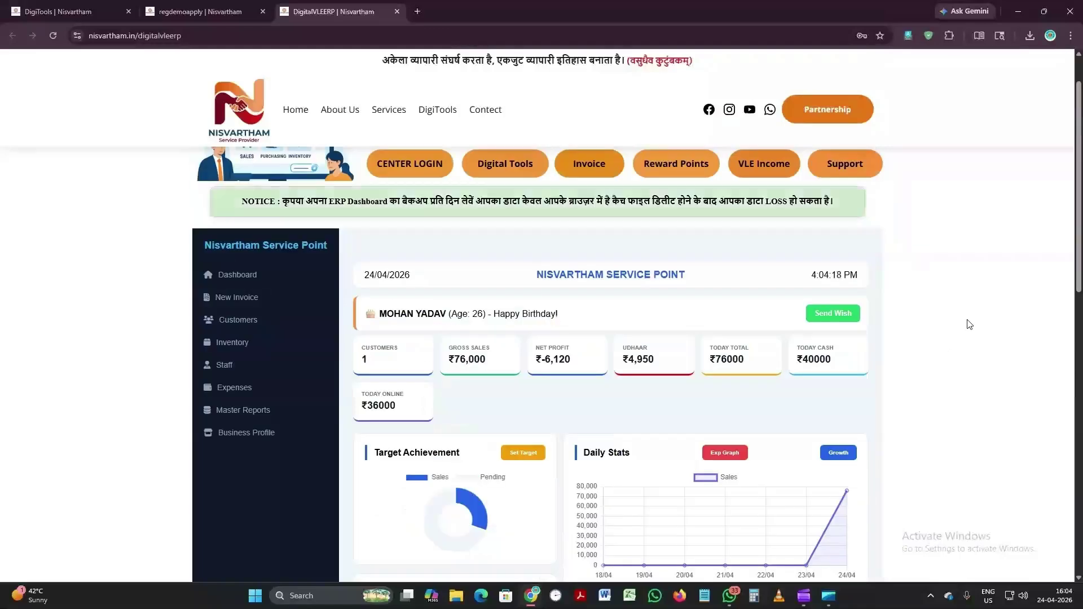
scroll(969, 325, "down", 1)
scroll(969, 324, "down", 1)
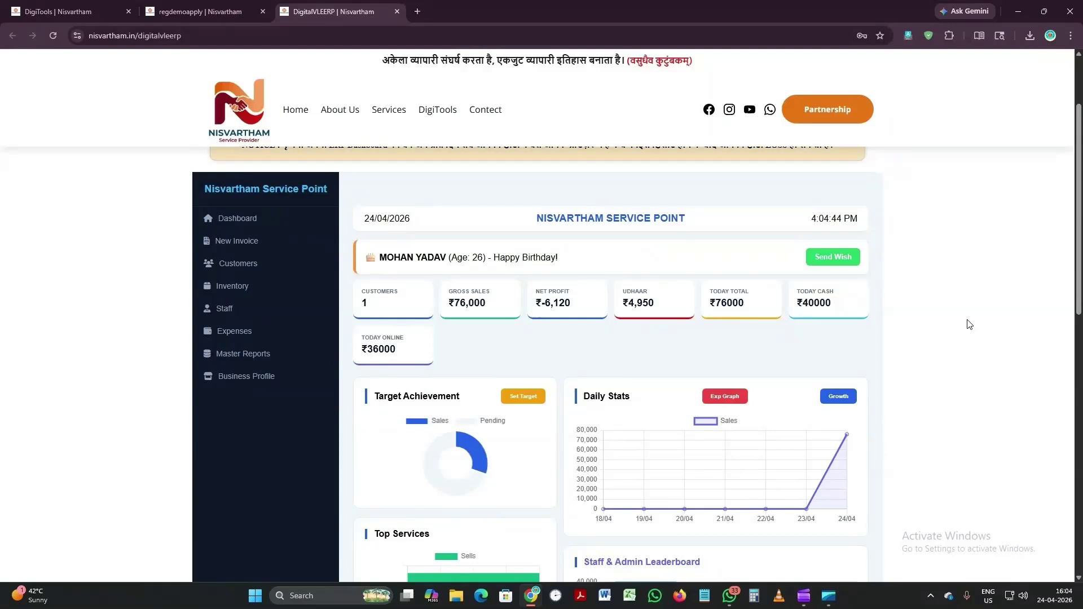
scroll(867, 264, "up", 2)
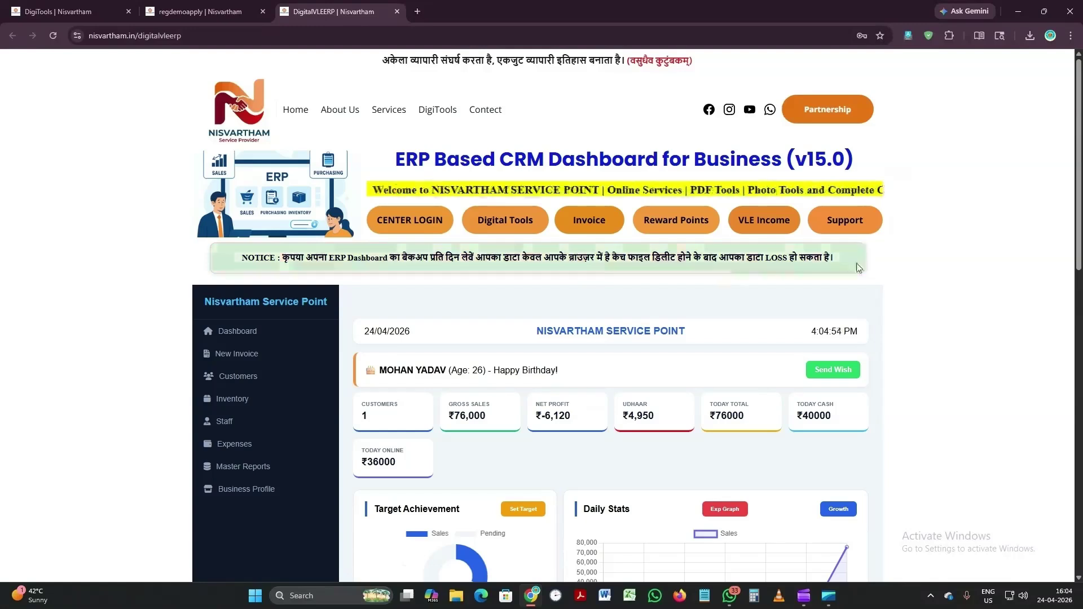
scroll(858, 267, "down", 5)
scroll(859, 267, "down", 3)
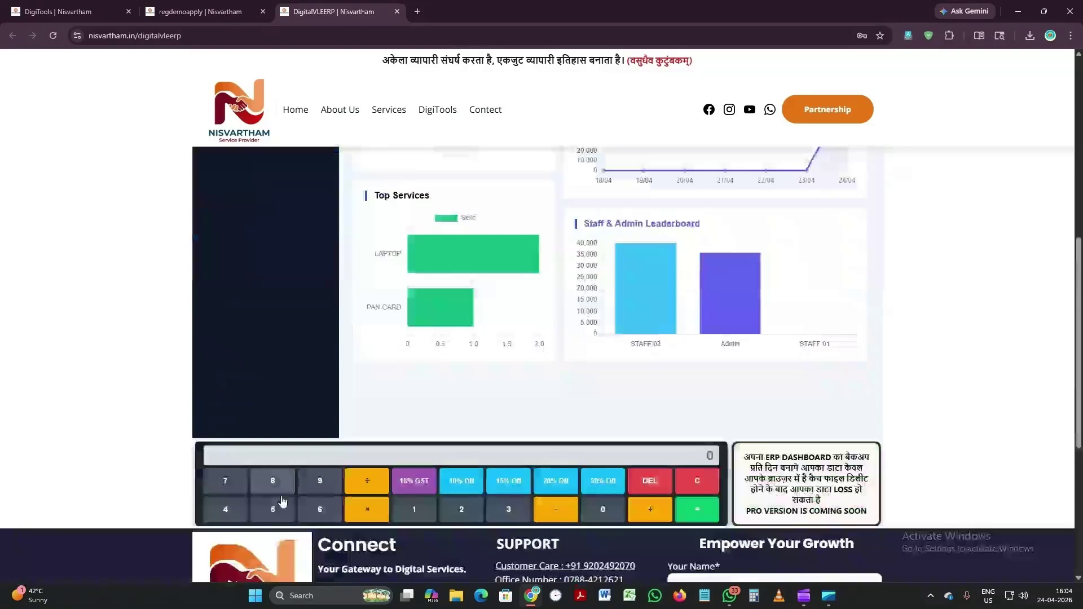
Step: Calculate 375 with 15% off on the dashboard calculator, giving 318.75
scroll(912, 358, "up", 4)
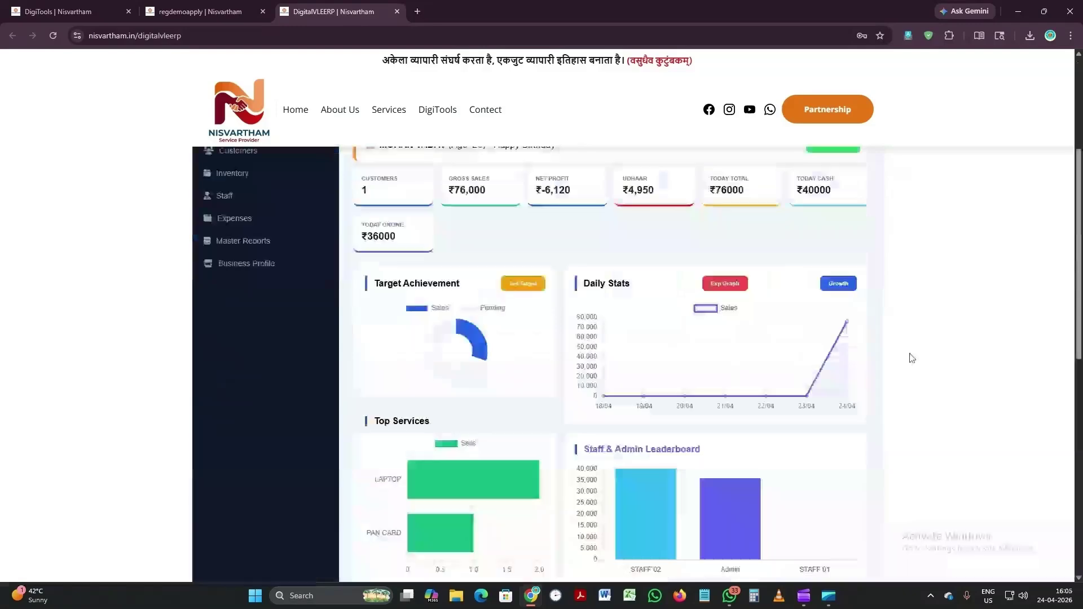
scroll(912, 357, "up", 3)
scroll(863, 361, "down", 5)
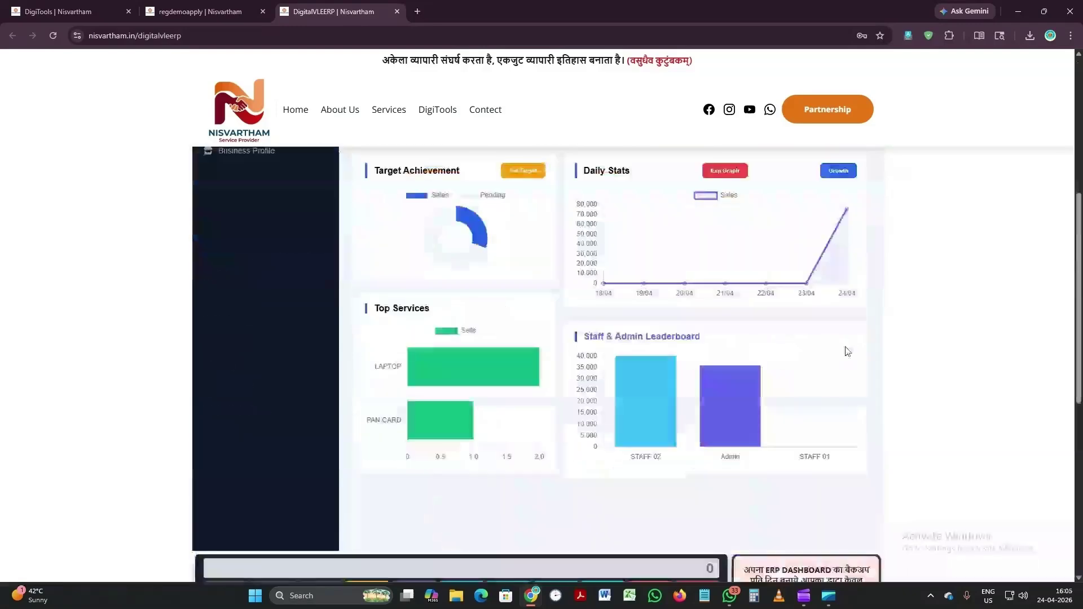
scroll(847, 351, "down", 4)
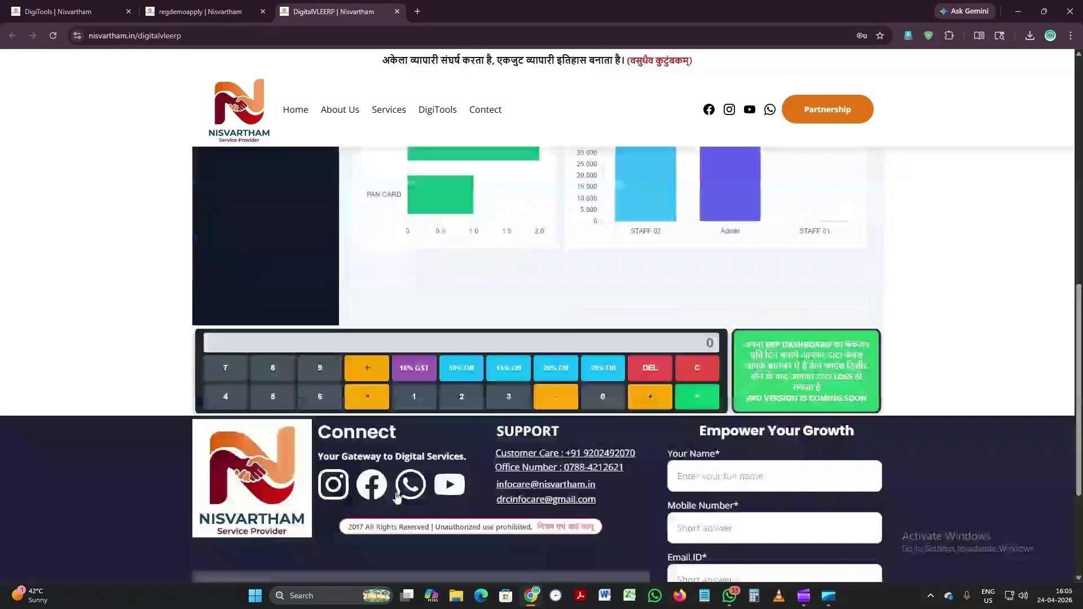
left_click(225, 398)
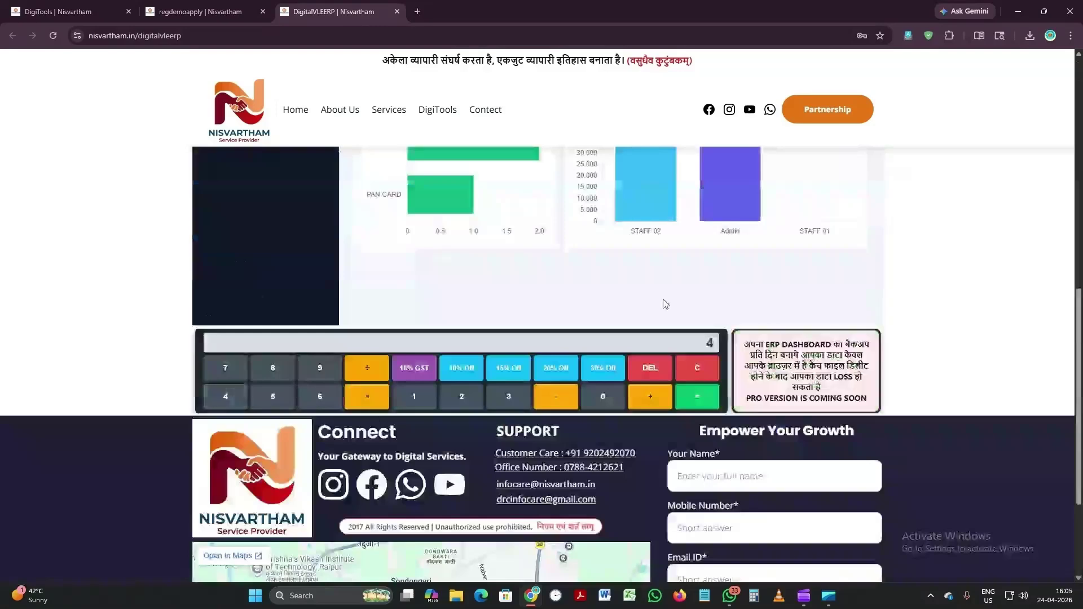
type("00")
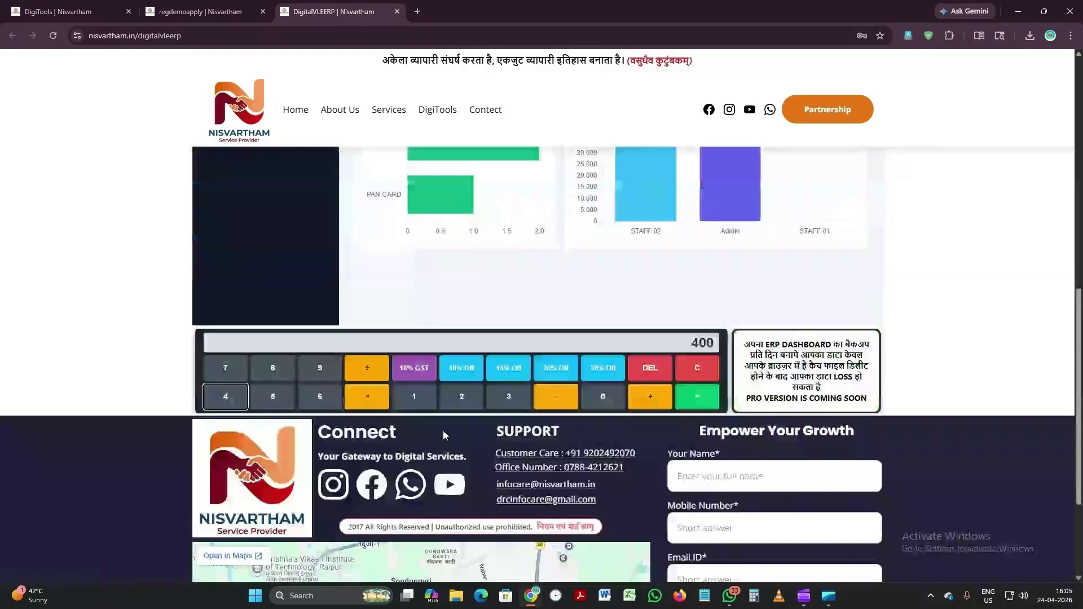
key("Escape")
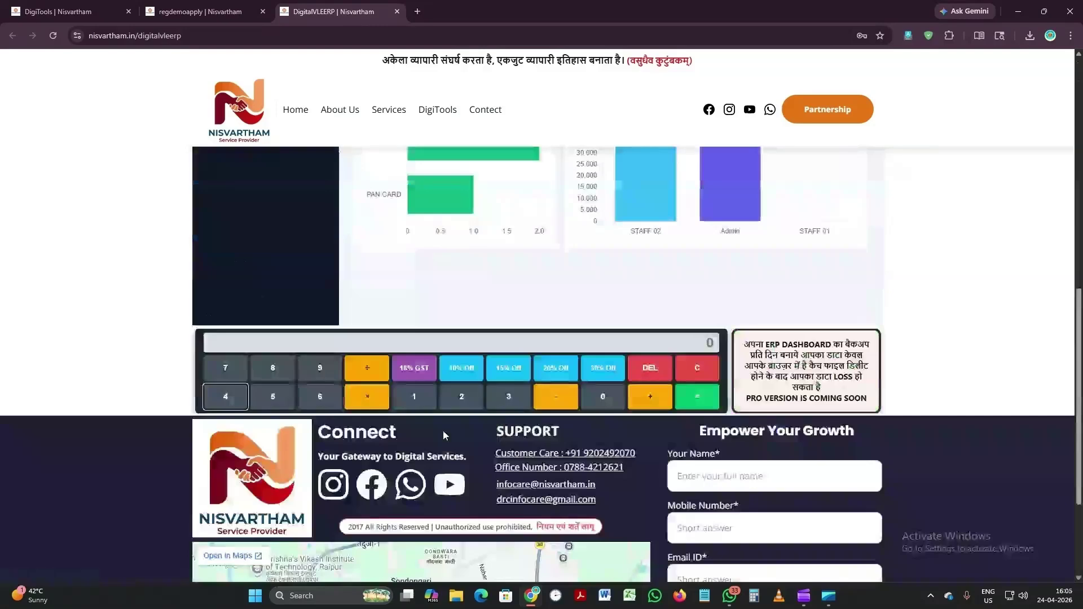
key("6")
key("BackSpace")
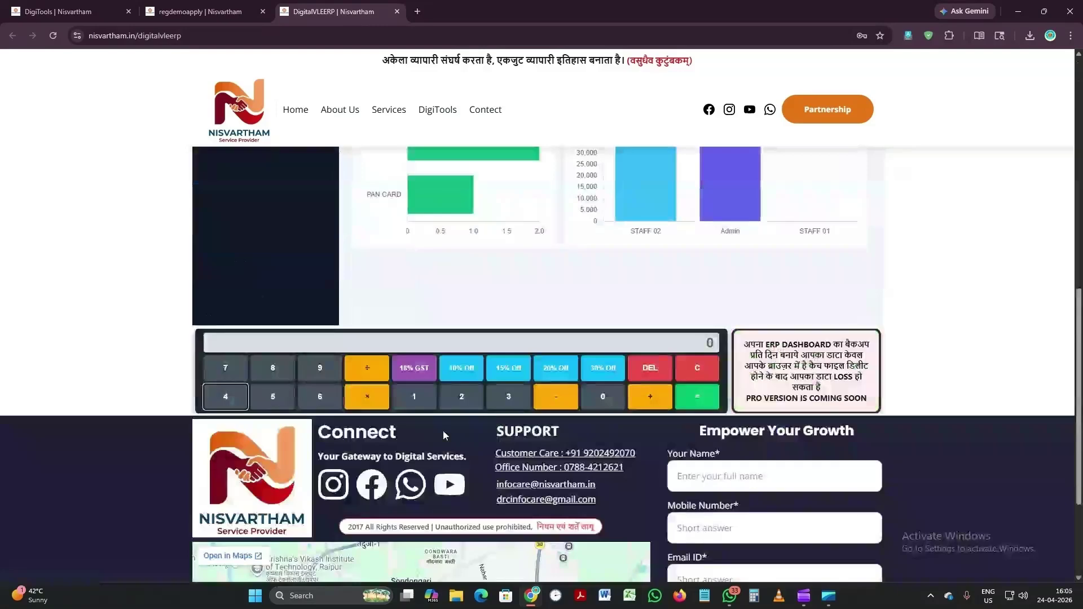
type("375")
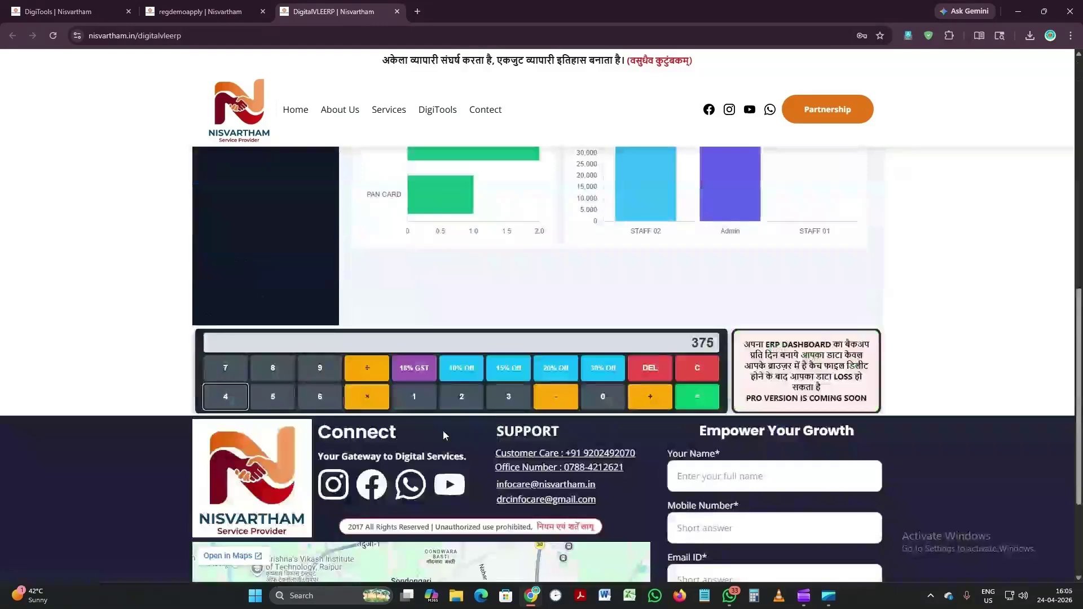
left_click(501, 374)
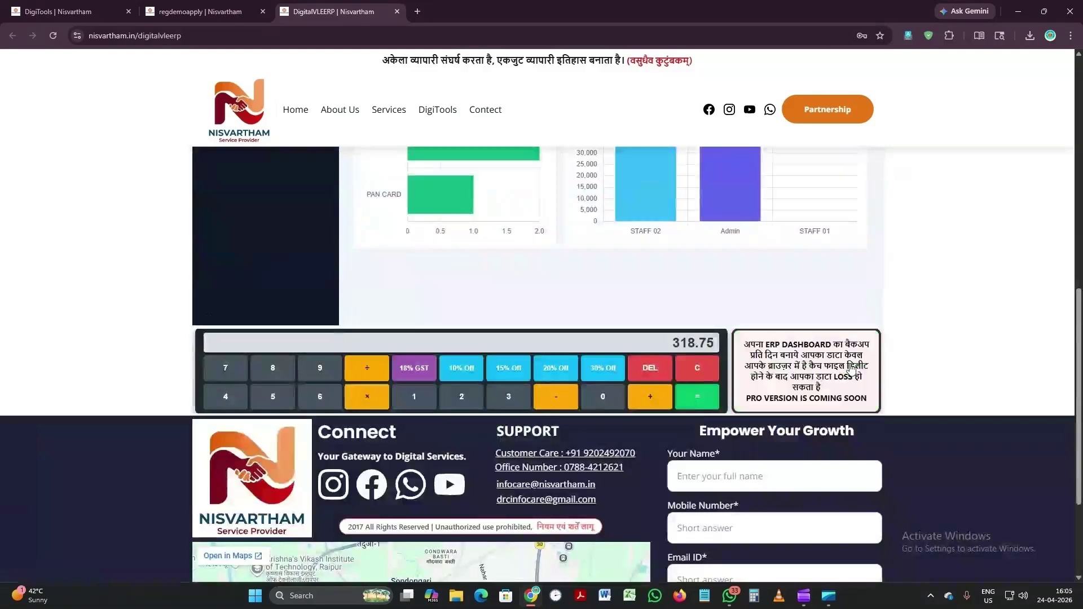
Step: Delete the last digit, clear the calculator to 0, and return to the top
scroll(852, 369, "up", 1)
scroll(491, 367, "down", 1)
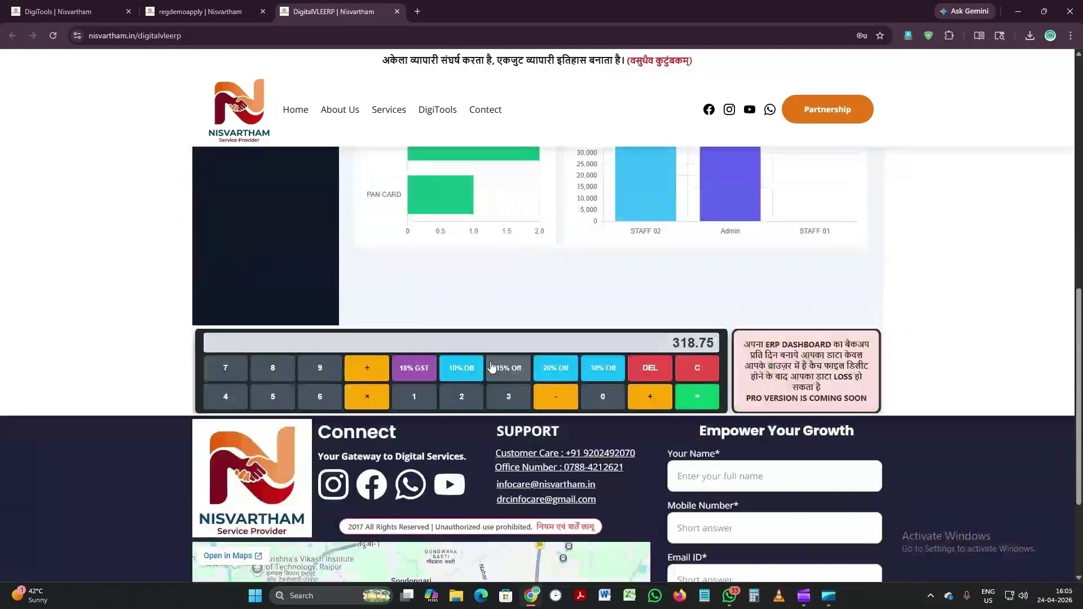
left_click(660, 377)
left_click(665, 376)
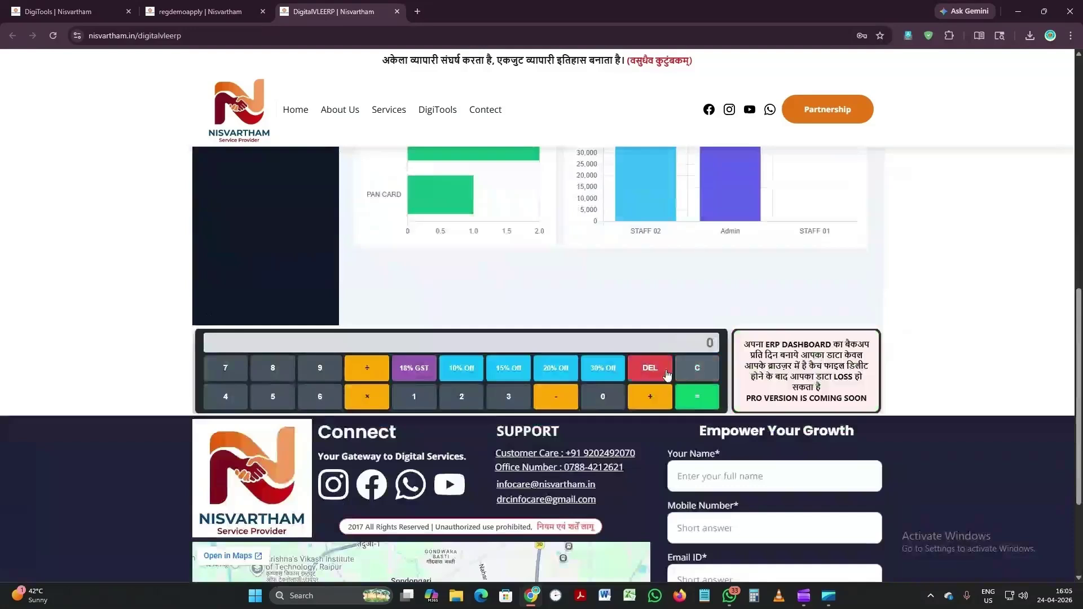
scroll(920, 328, "up", 1)
scroll(891, 327, "up", 6)
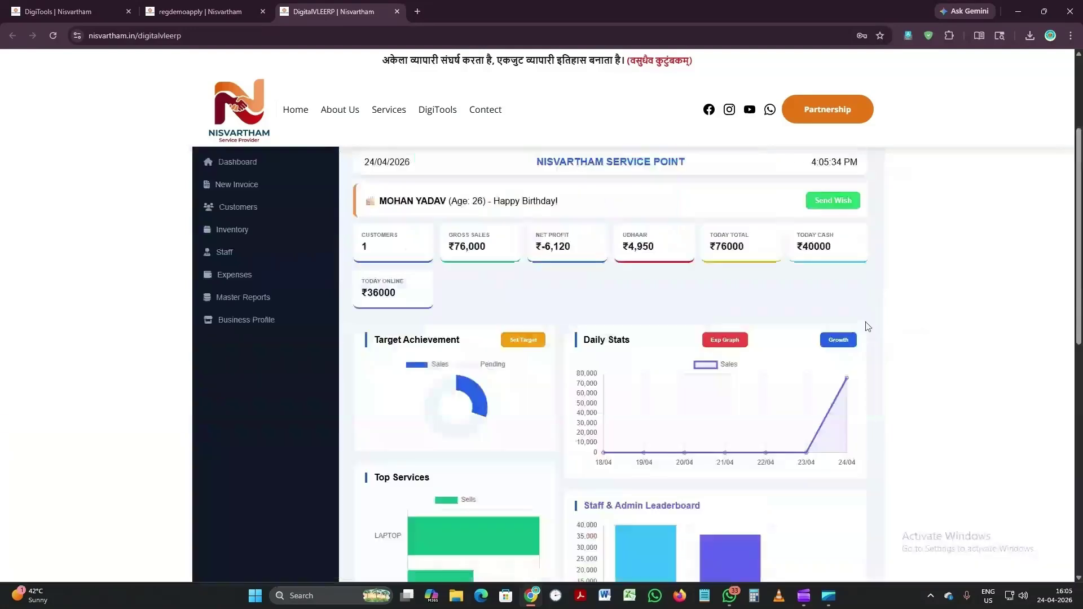
Step: Open the Customers page from the left sidebar
scroll(872, 304, "up", 1)
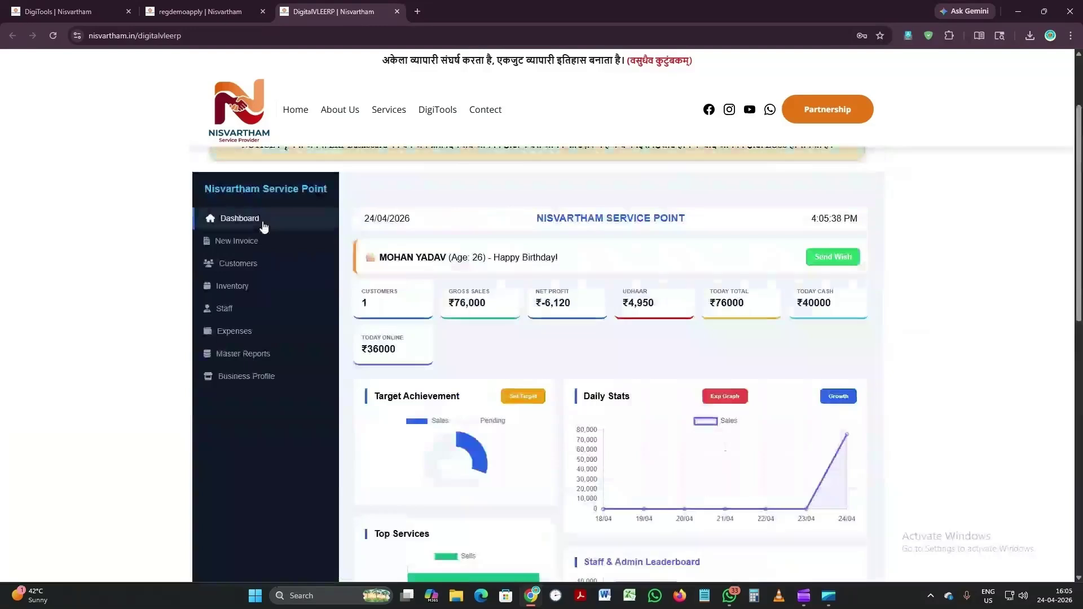
left_click(249, 266)
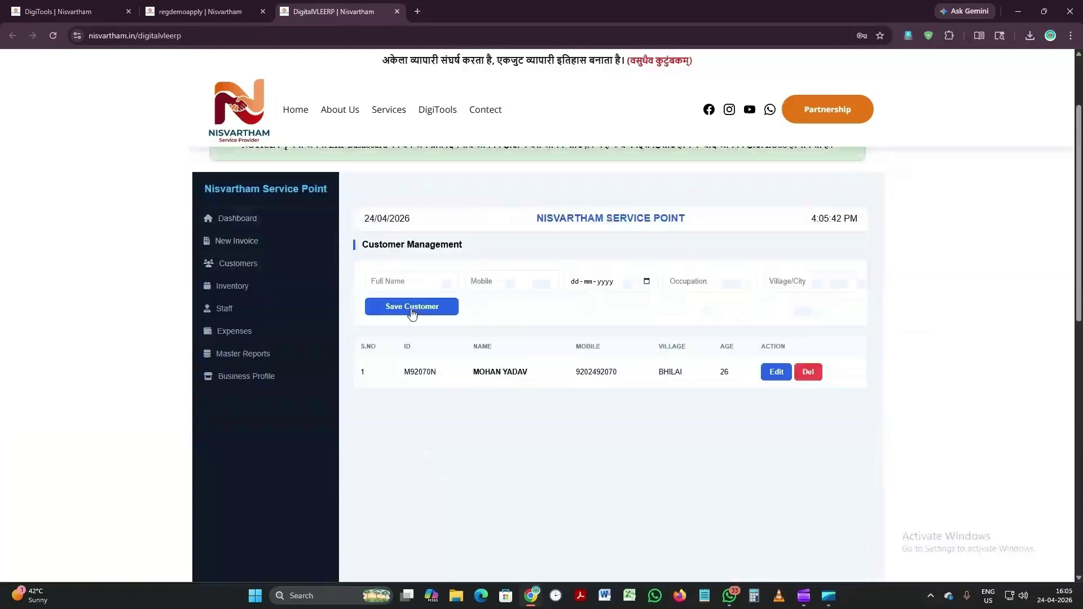
Step: Enter the new customer's full name and mobile number
left_click(400, 284)
left_click(402, 285)
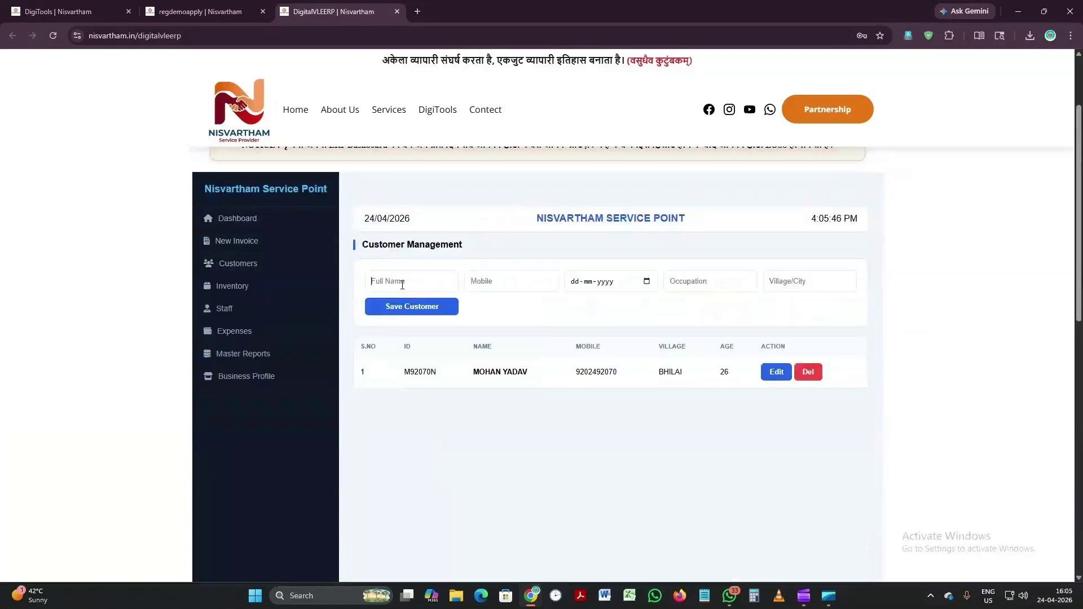
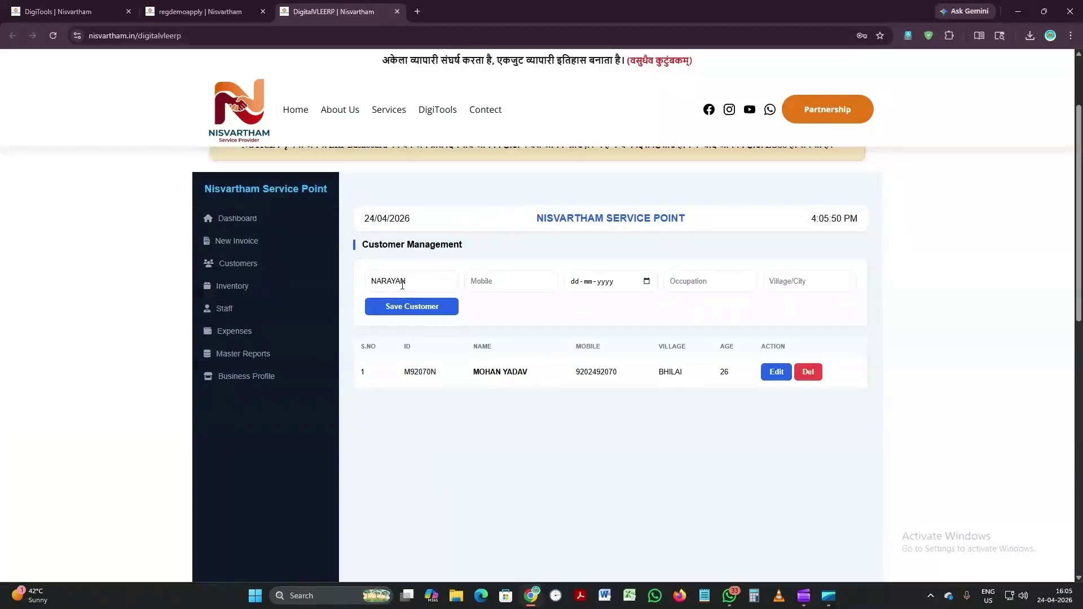
key("Tab")
Step: Add the birth date, occupation BUSINESS and city BHILAI, save, then return to Dashboard
key("Tab")
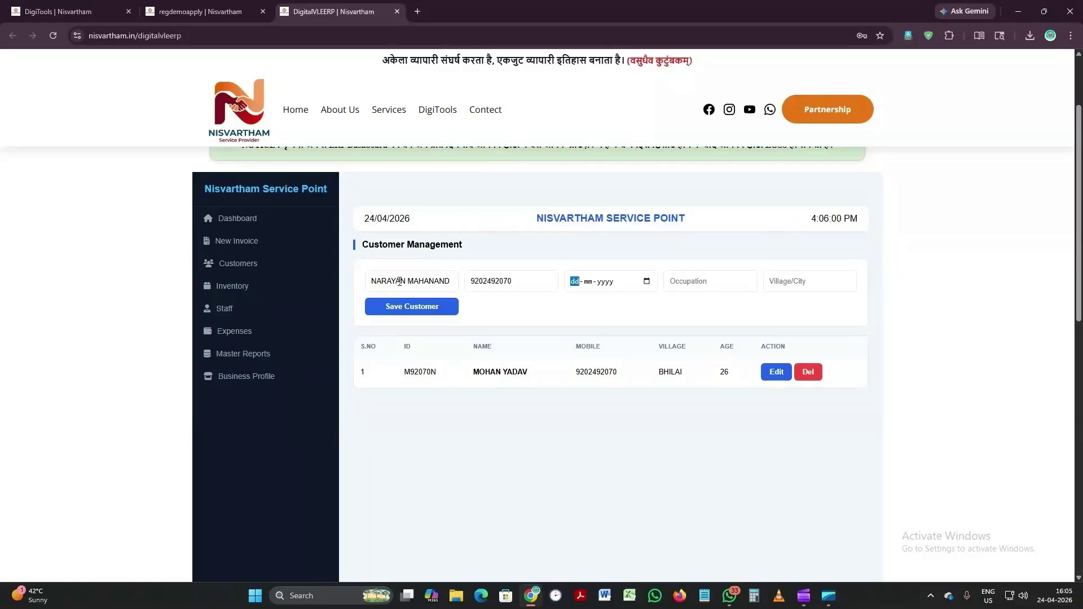
type("24-04-1988")
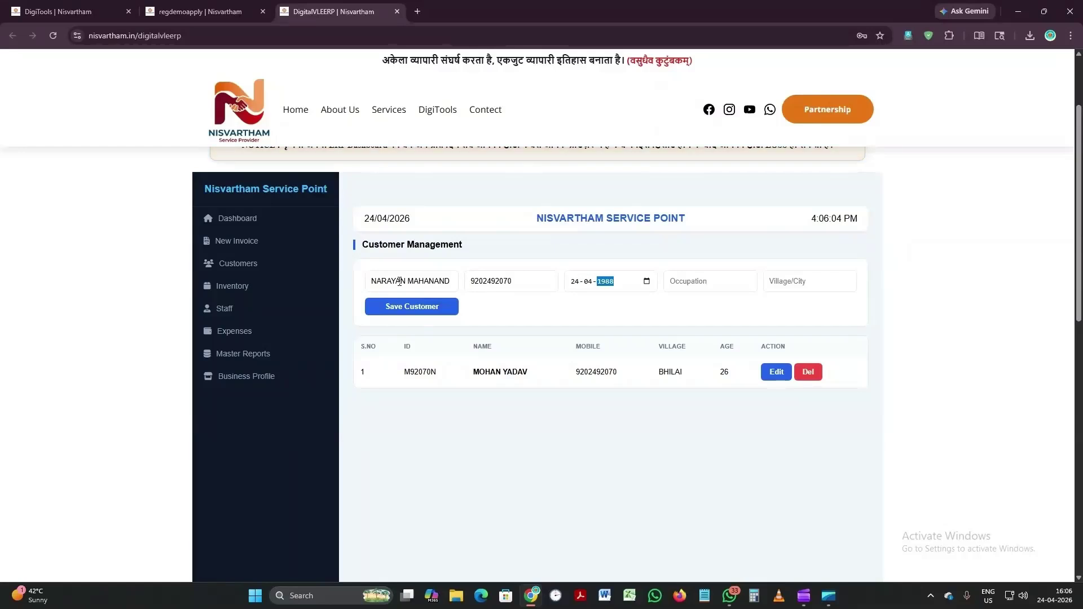
key("Tab")
type("B")
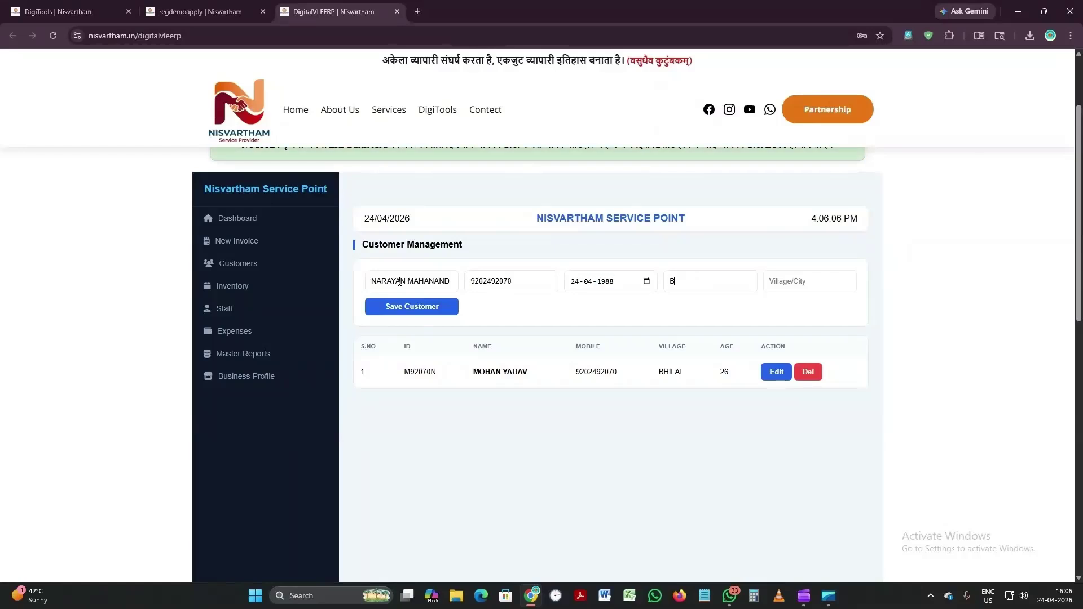
type("USINESS")
key("Tab")
type("BHILAI")
key("Tab")
key("Return")
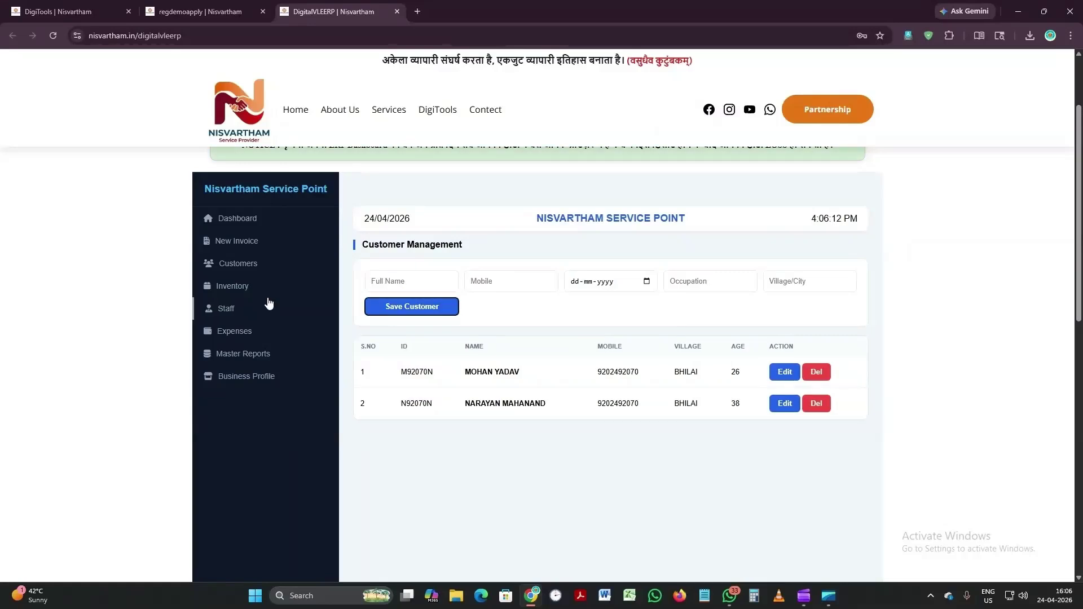
left_click(254, 221)
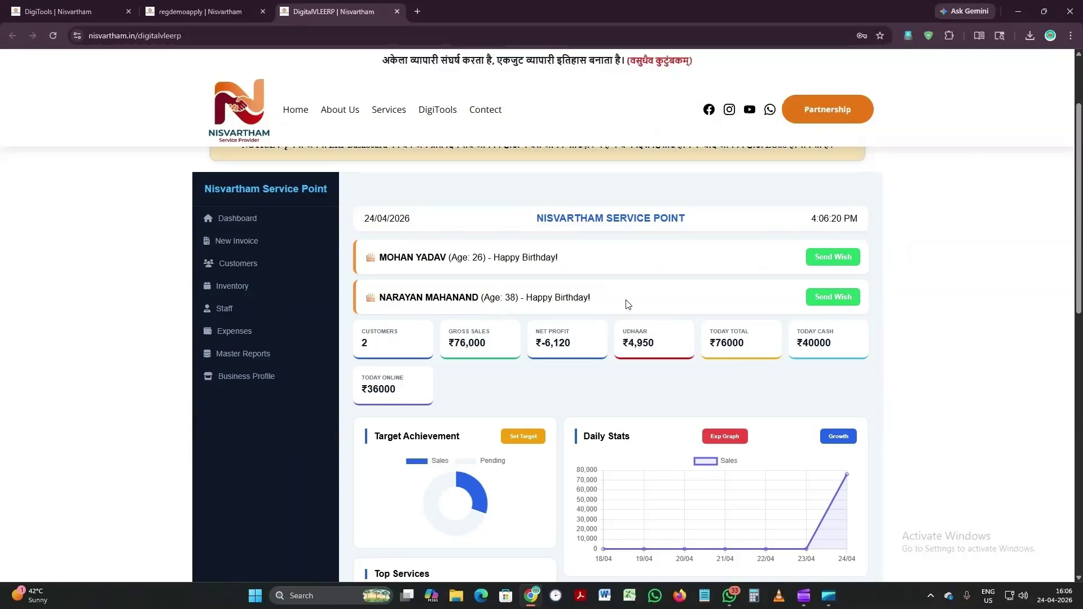
Step: Scroll through the stat cards, Daily Stats, Top Services and Staff & Admin Leaderboard charts
scroll(854, 293, "up", 2)
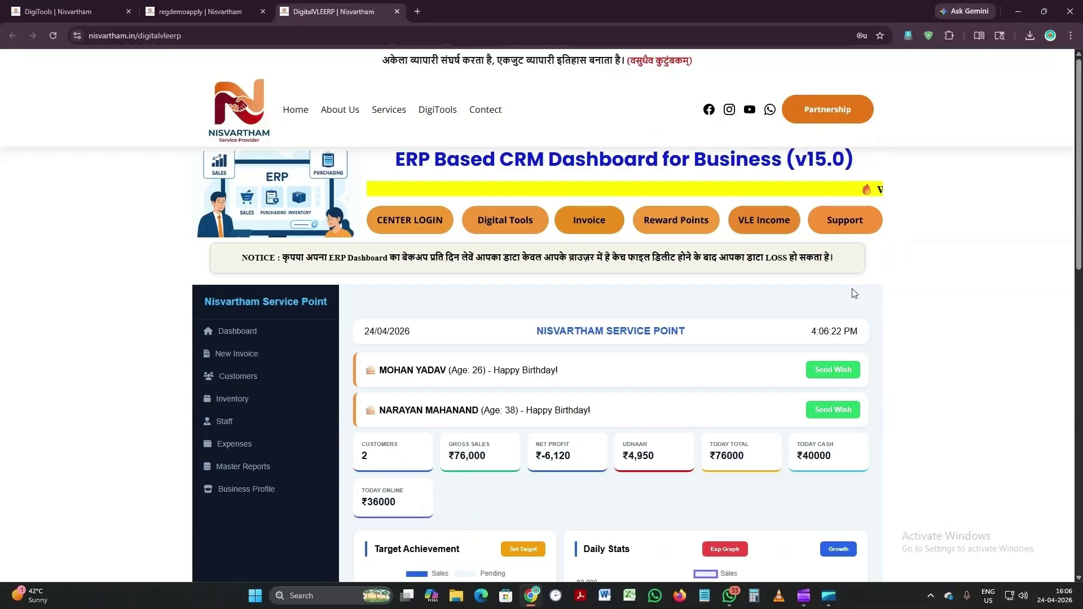
scroll(863, 316, "down", 1)
scroll(878, 327, "down", 1)
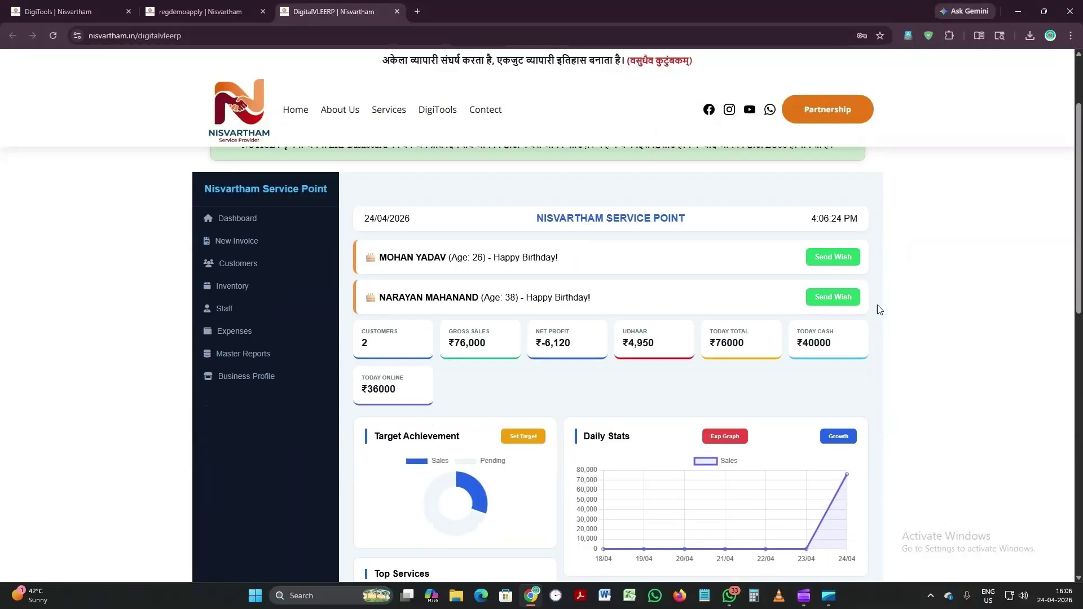
scroll(894, 314, "down", 2)
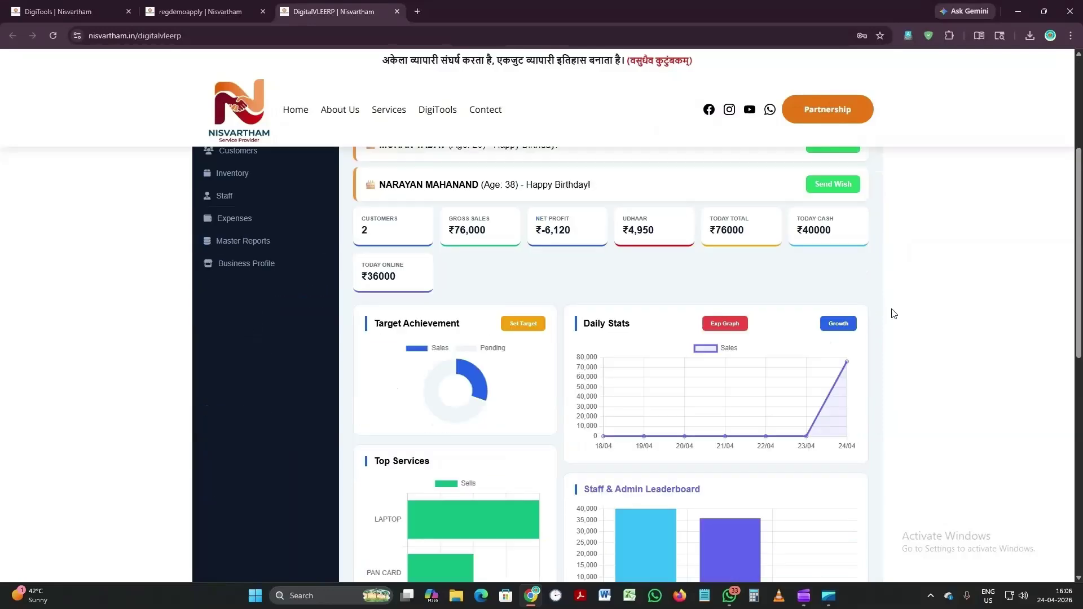
scroll(894, 314, "down", 1)
scroll(894, 313, "down", 1)
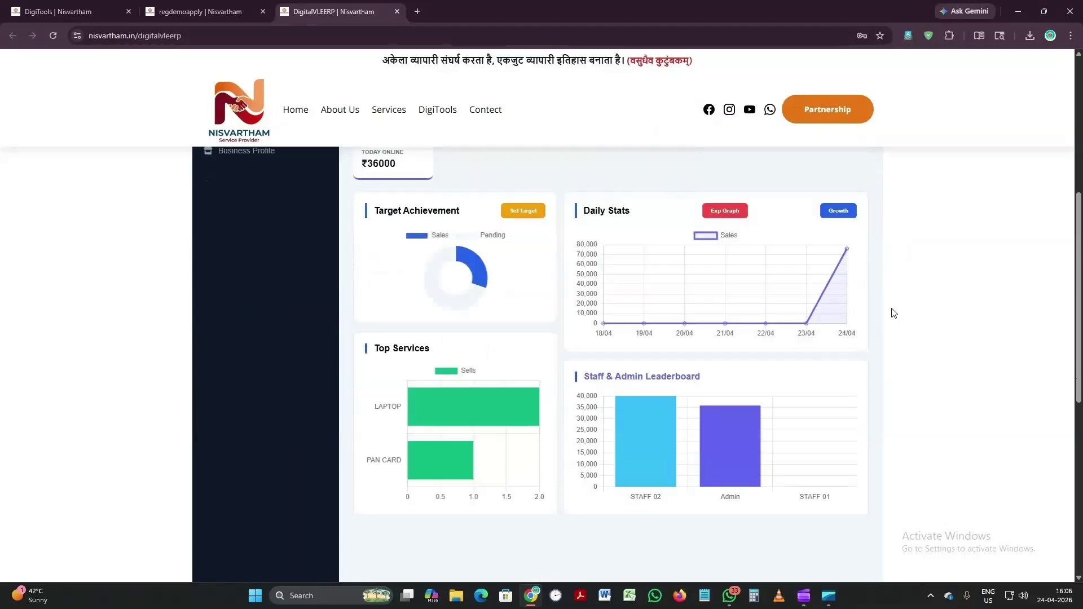
scroll(894, 314, "down", 1)
scroll(894, 314, "up", 1)
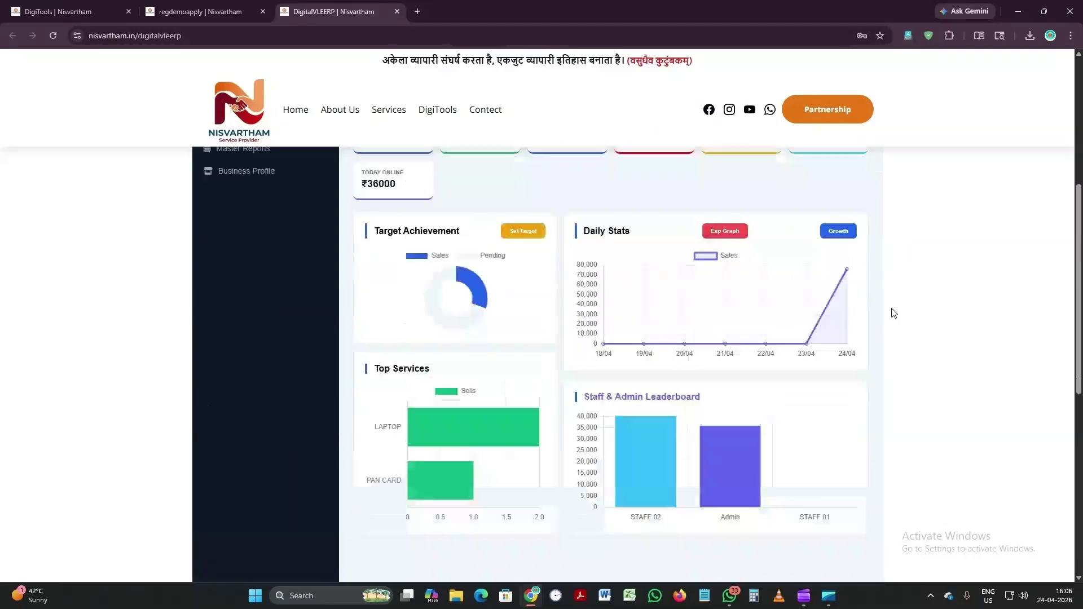
scroll(893, 314, "up", 3)
scroll(894, 313, "up", 2)
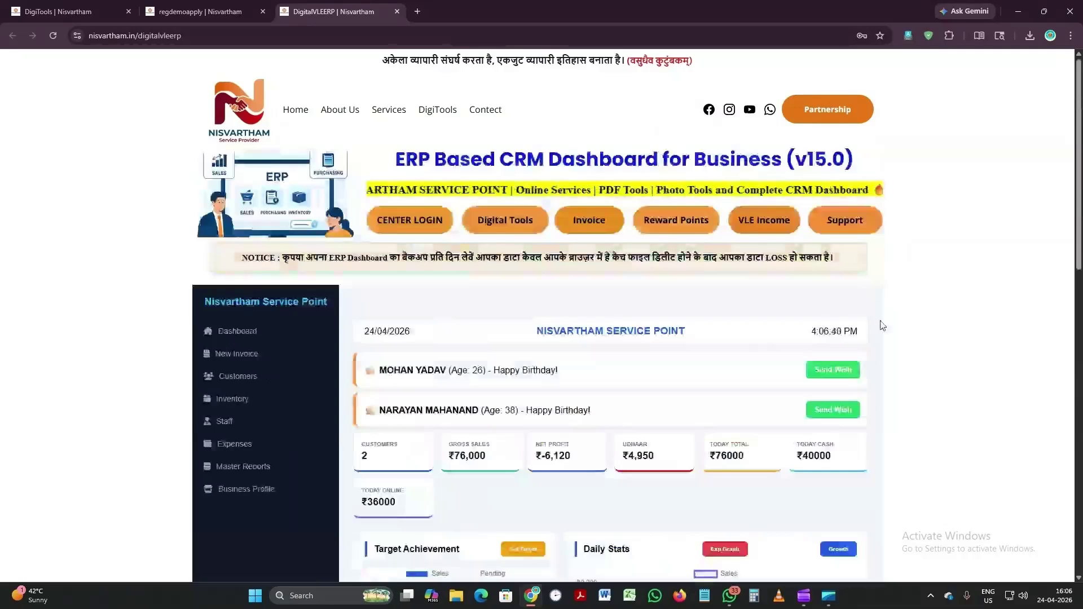
scroll(882, 325, "down", 2)
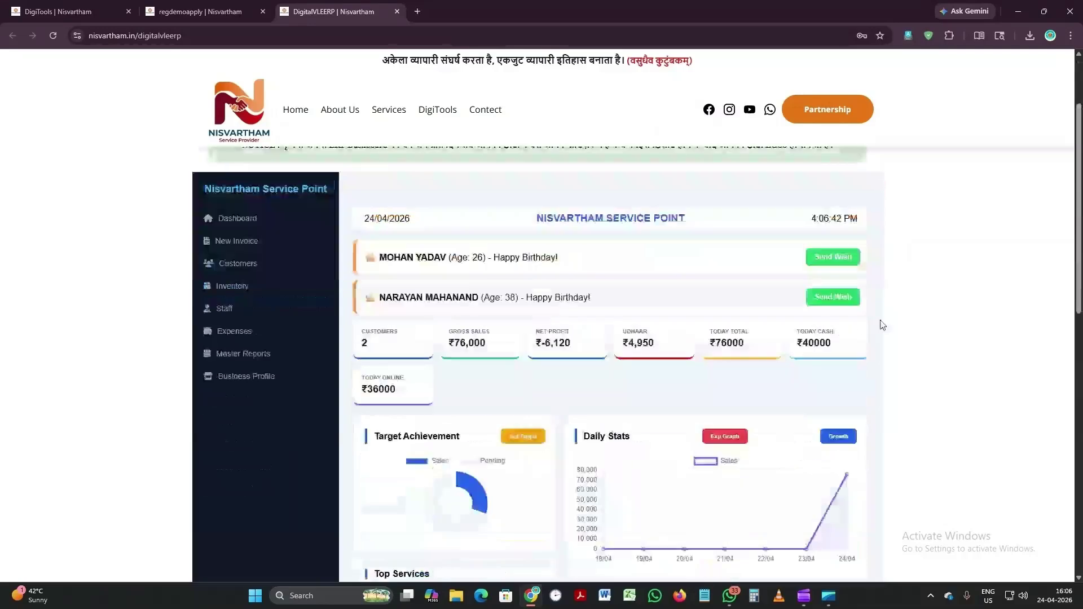
scroll(882, 325, "down", 2)
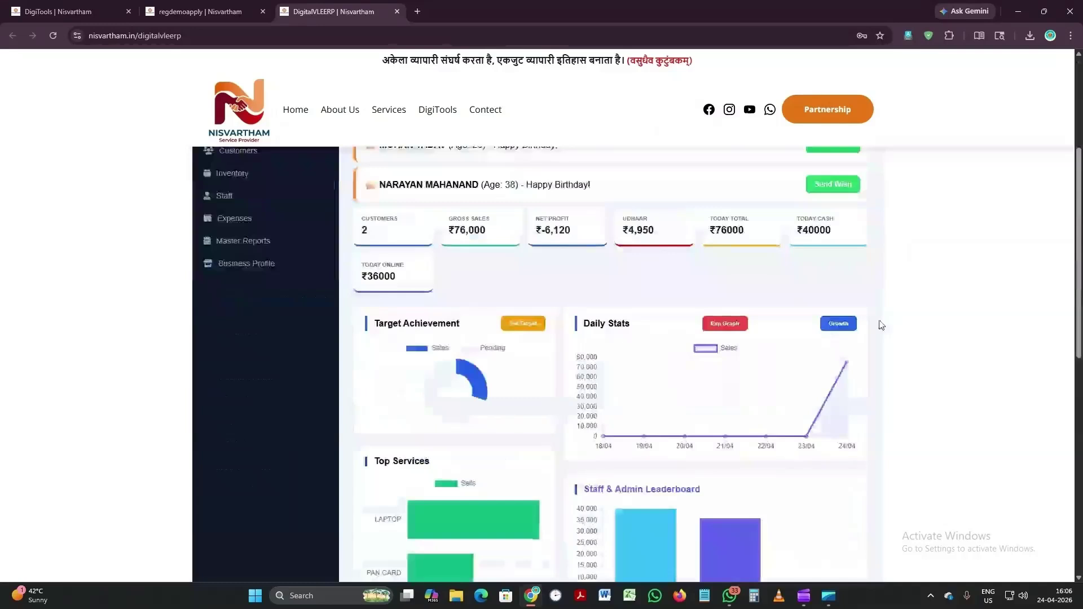
scroll(882, 326, "up", 4)
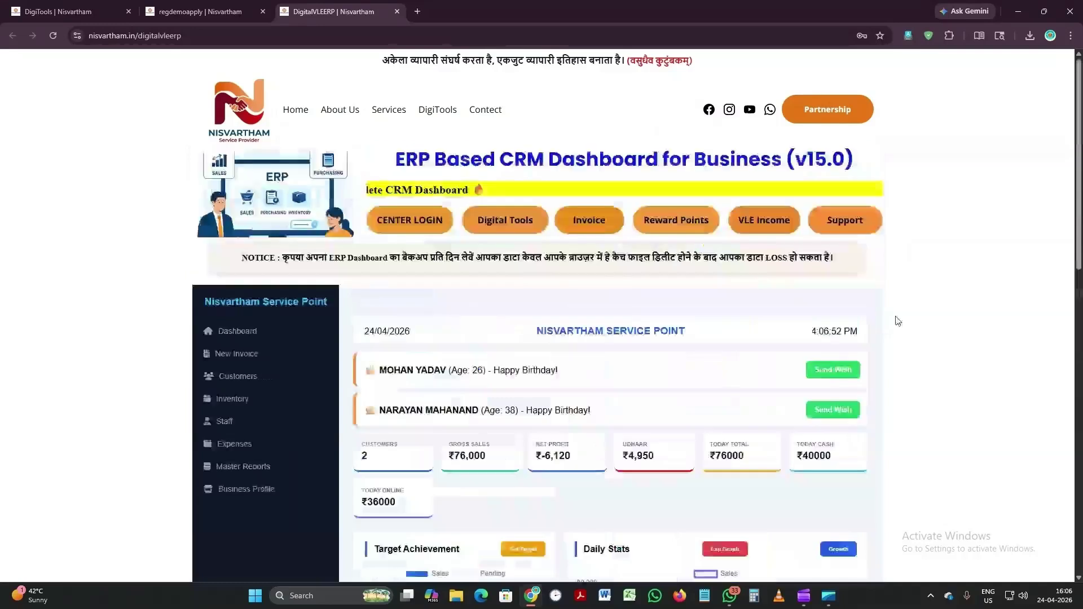
scroll(898, 320, "down", 1)
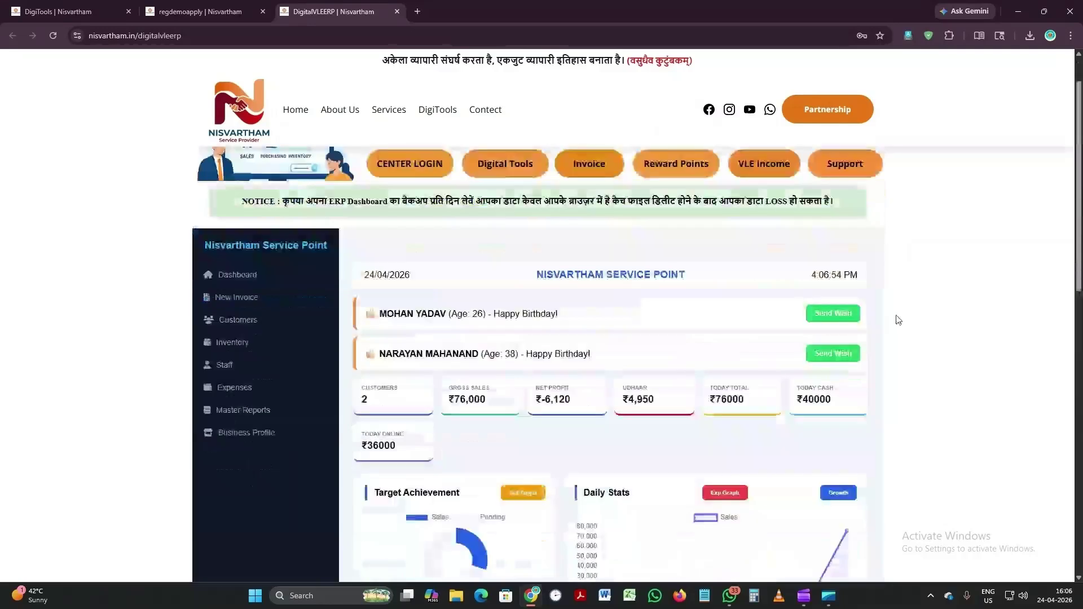
scroll(899, 320, "down", 1)
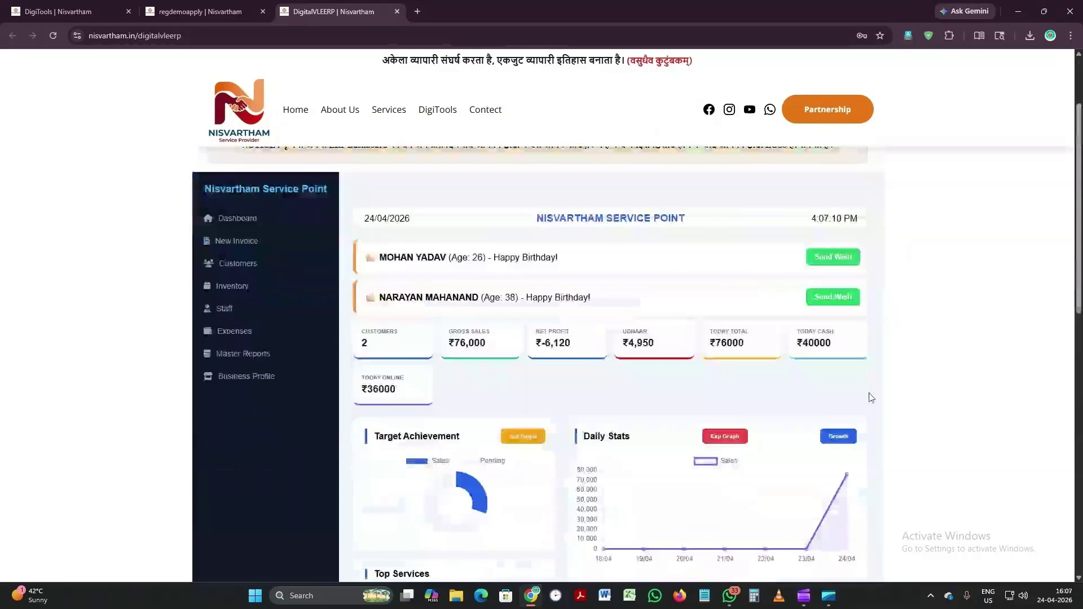
scroll(872, 398, "up", 2)
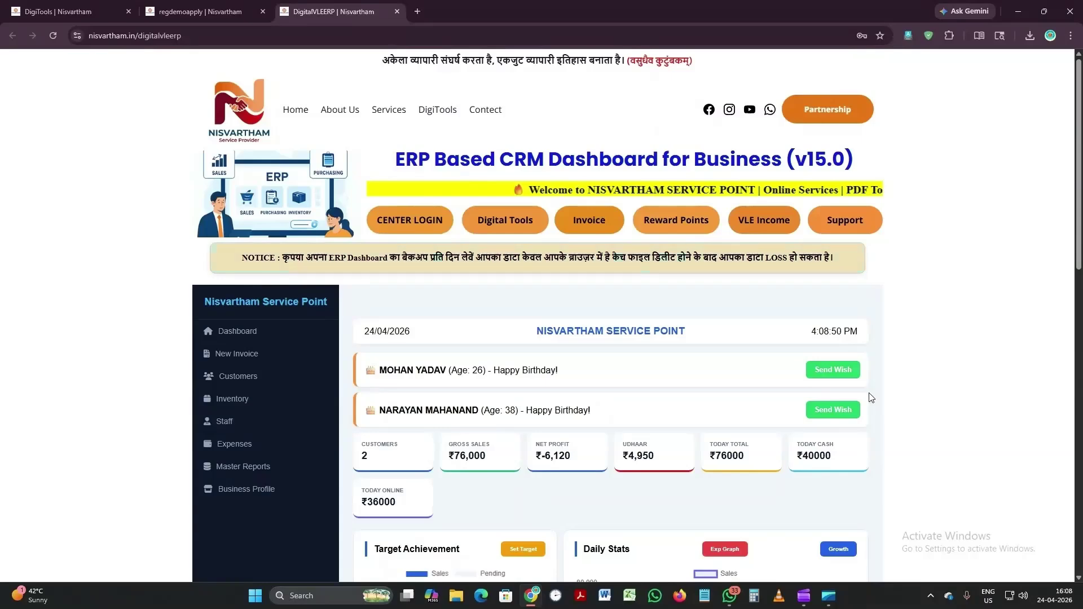
scroll(930, 377, "down", 2)
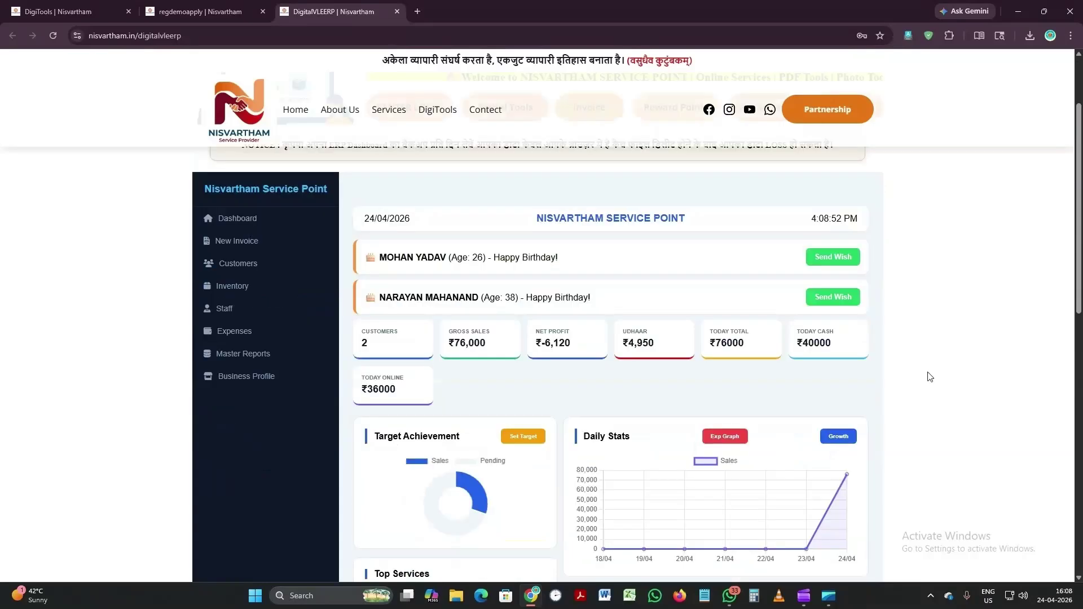
scroll(930, 376, "down", 1)
scroll(964, 332, "down", 2)
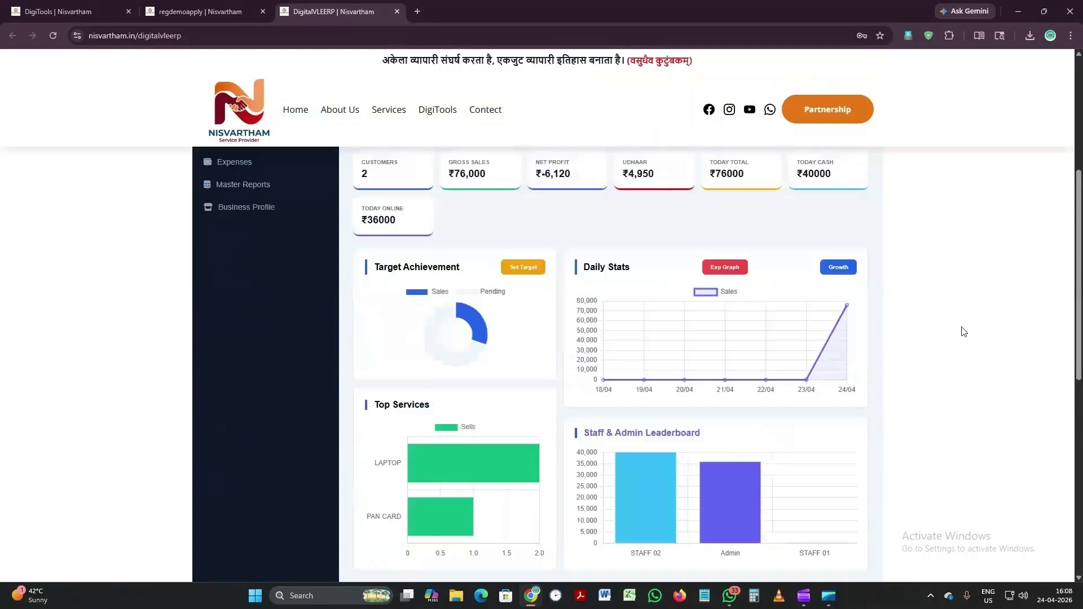
scroll(964, 332, "up", 2)
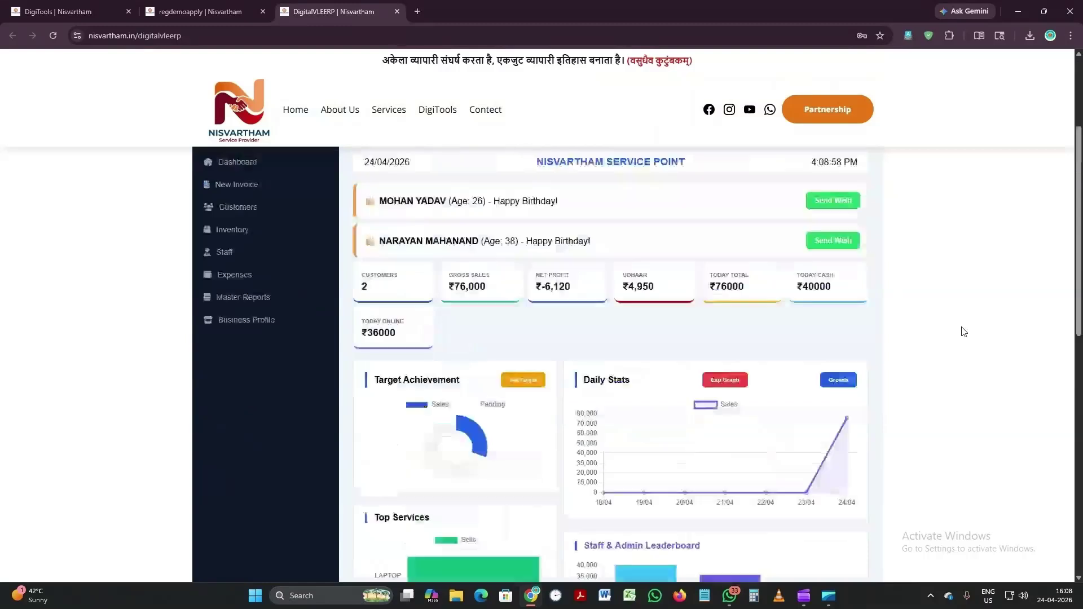
scroll(964, 331, "up", 3)
scroll(962, 331, "down", 2)
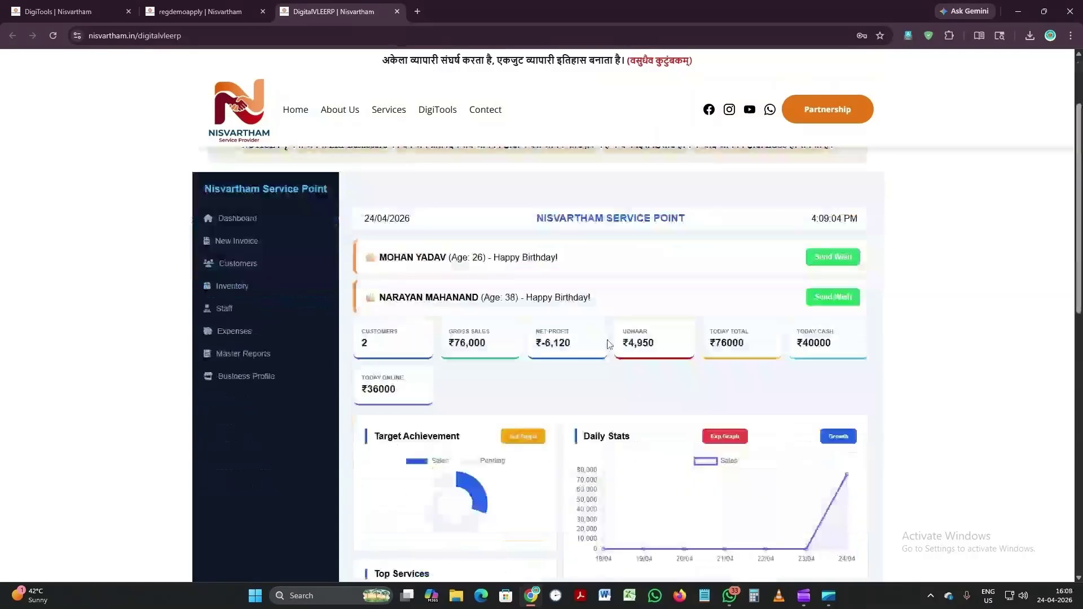
left_click(261, 378)
left_click(248, 354)
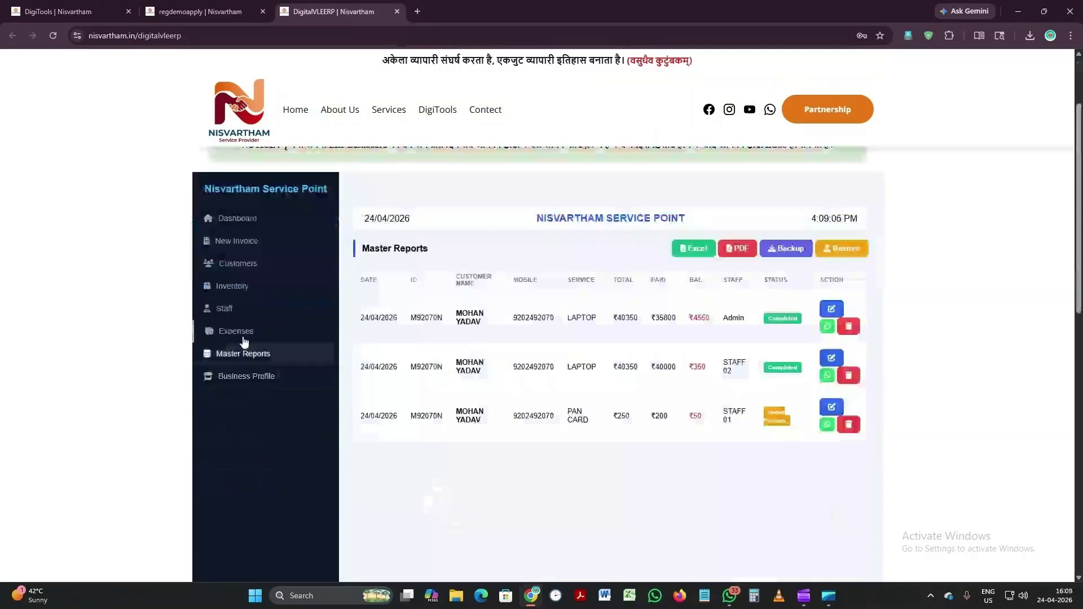
left_click(244, 336)
left_click(251, 312)
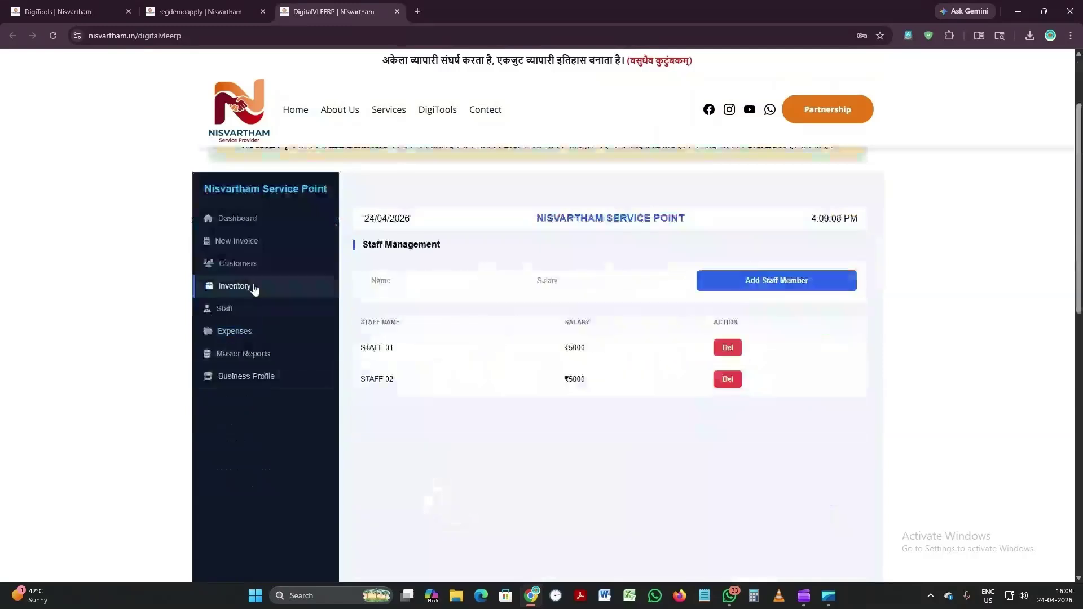
left_click(257, 265)
left_click(263, 243)
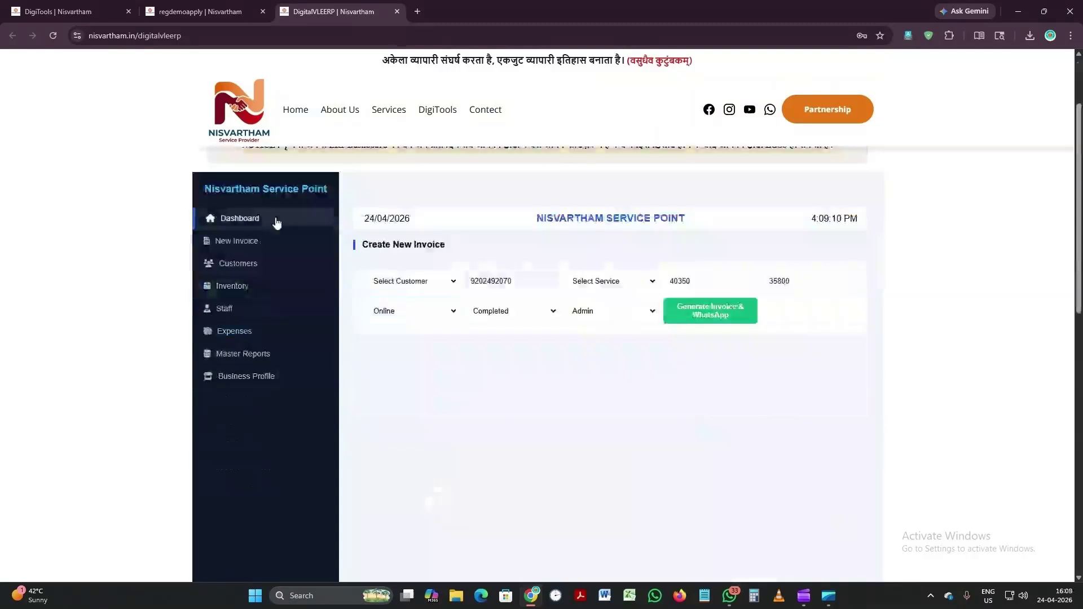
left_click(276, 223)
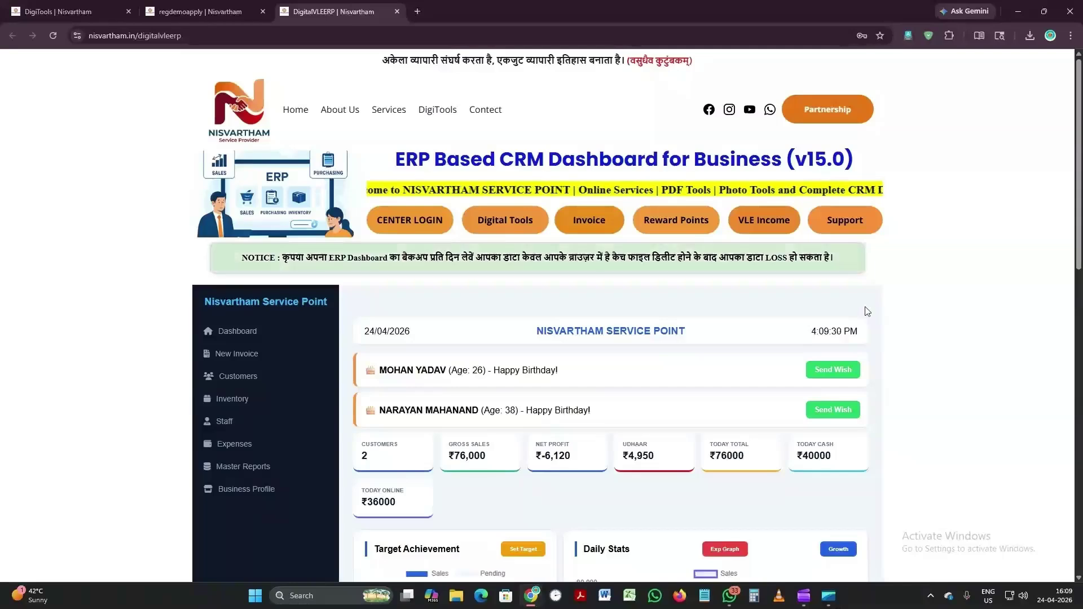
left_click_drag(384, 61, 698, 58)
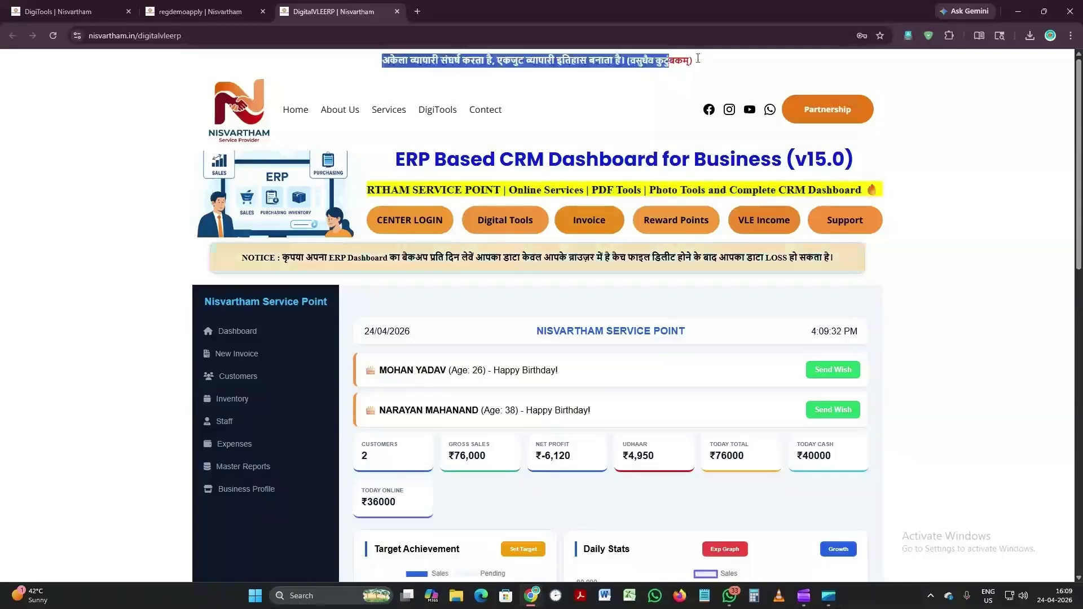
left_click(728, 71)
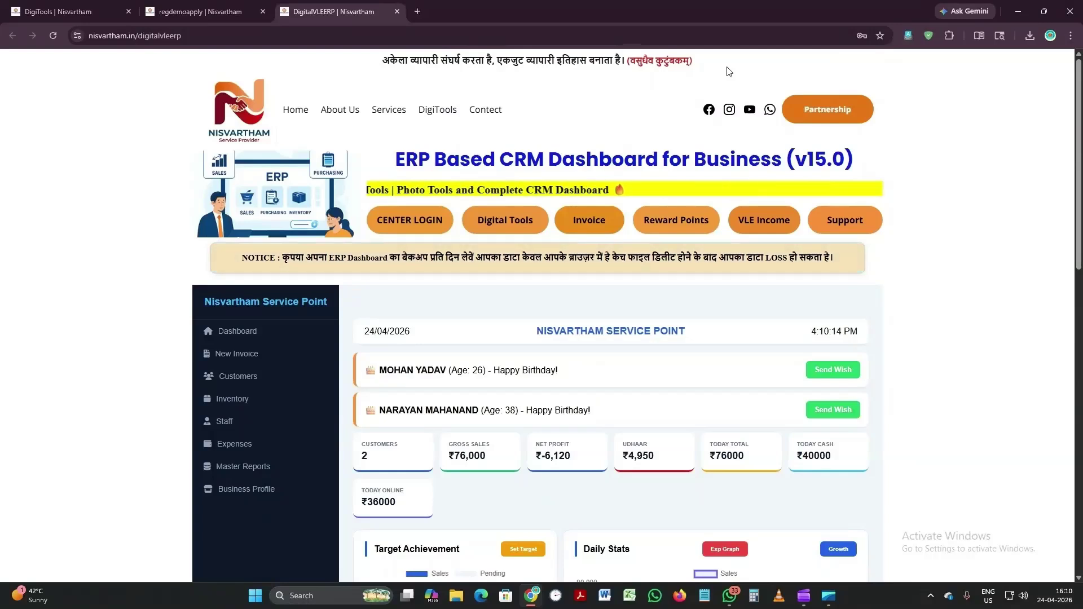
scroll(894, 204, "down", 1)
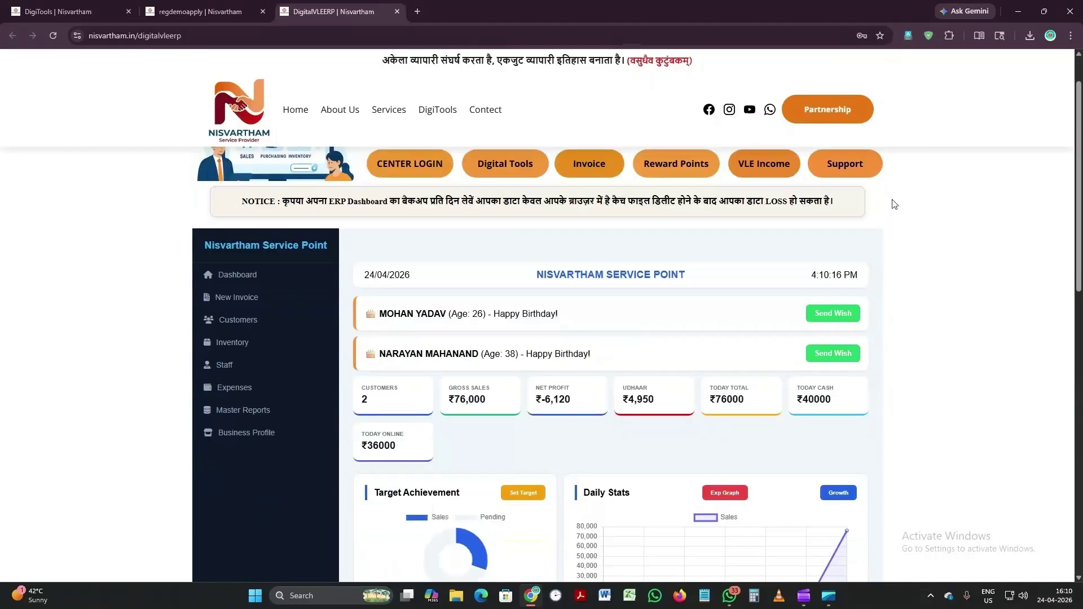
scroll(894, 204, "down", 3)
scroll(893, 201, "down", 2)
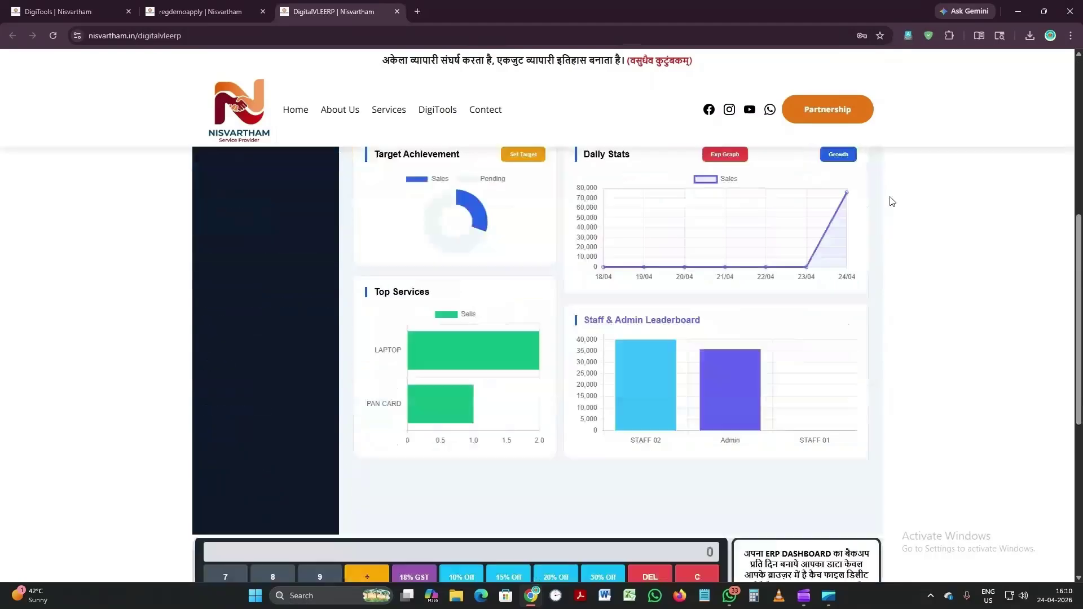
scroll(892, 201, "up", 4)
scroll(892, 202, "up", 3)
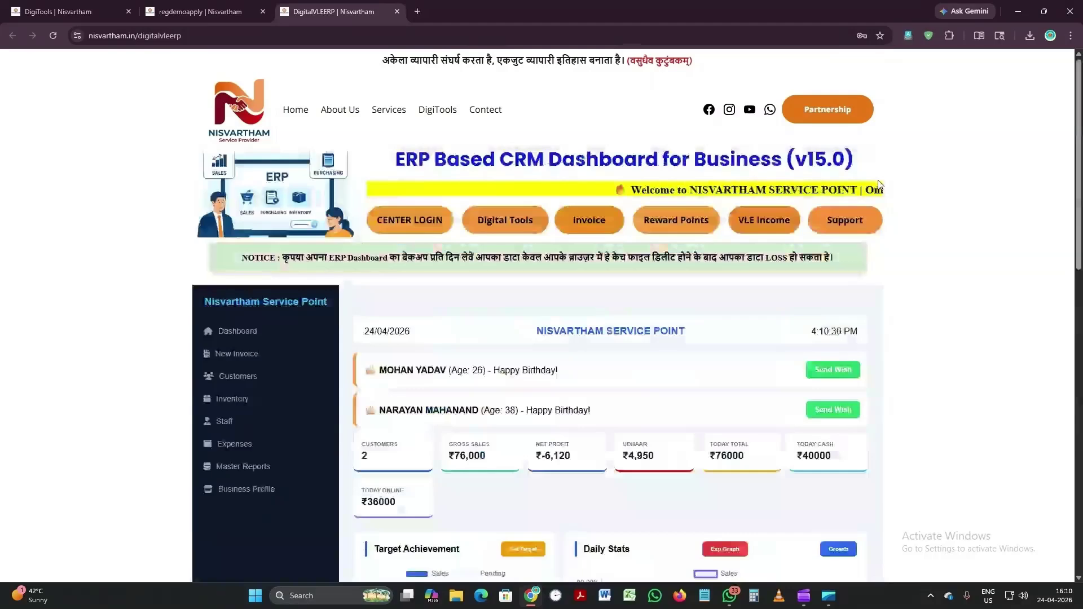
scroll(713, 366, "down", 2)
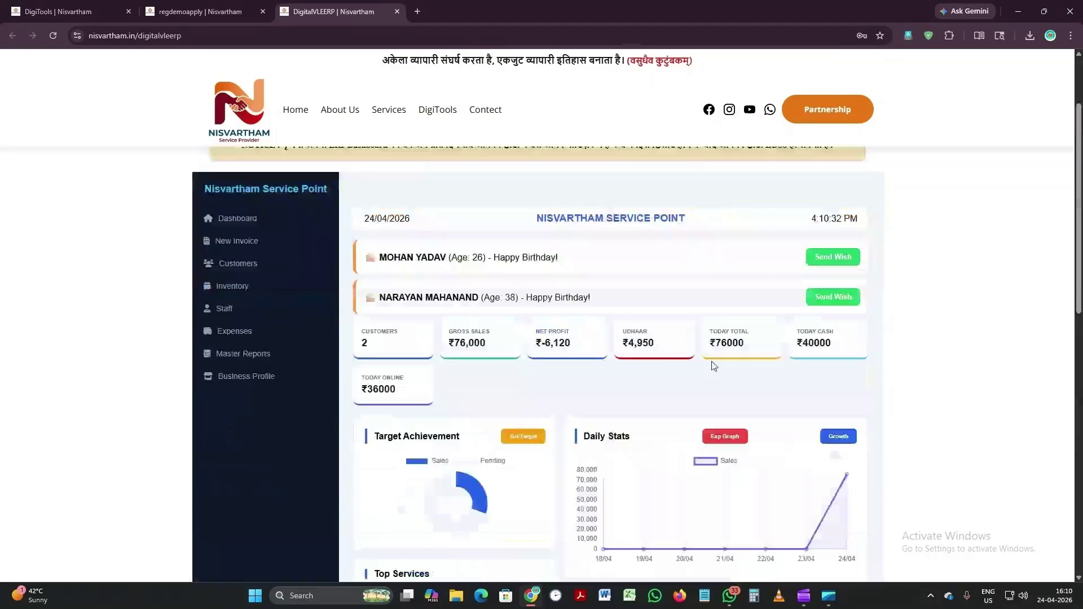
left_click(841, 437)
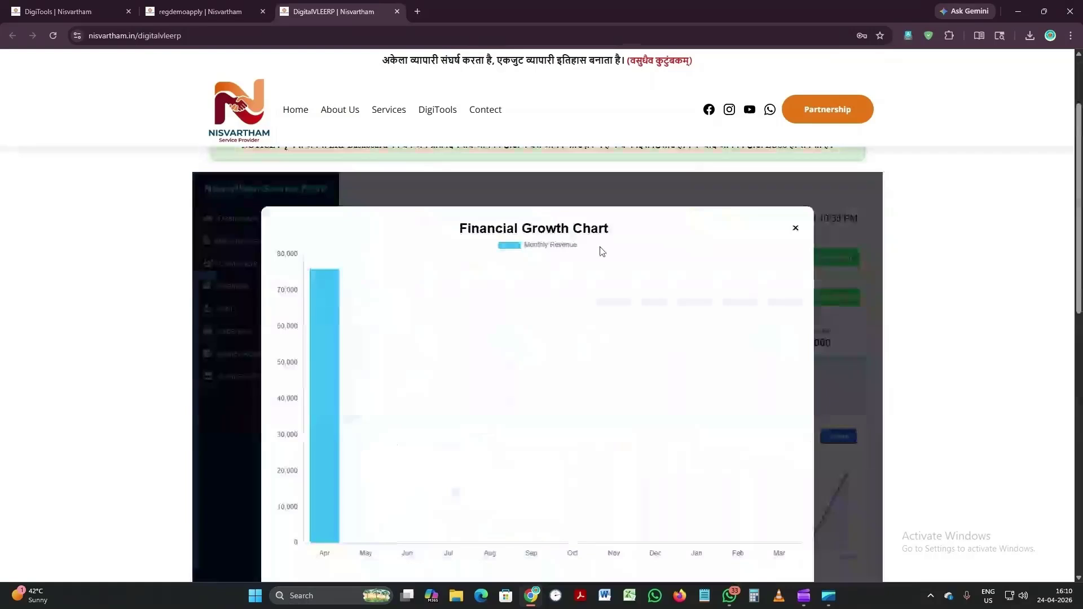
left_click(796, 230)
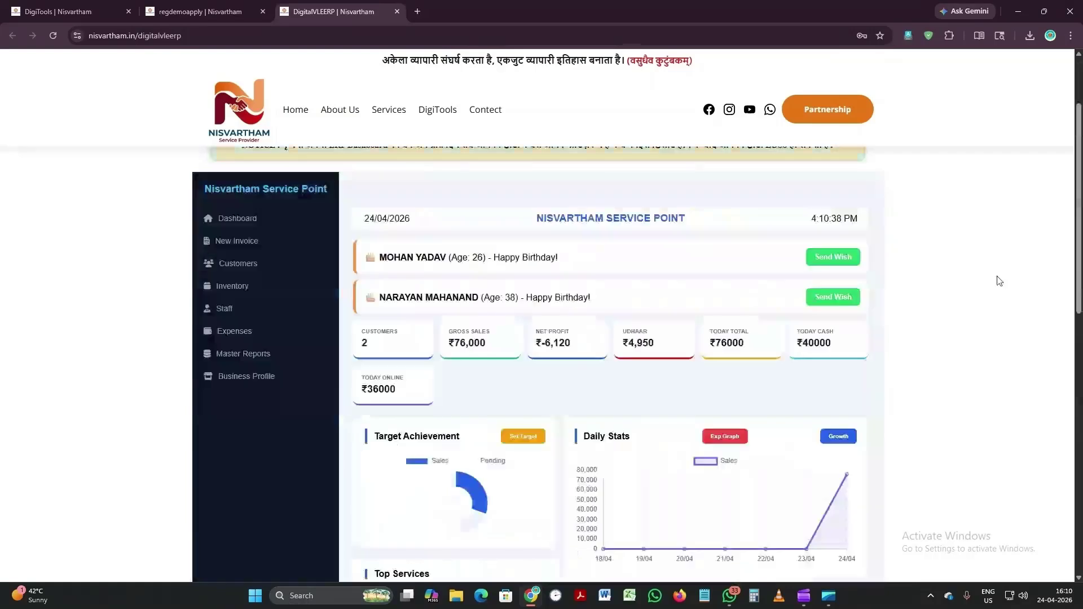
scroll(999, 280, "up", 2)
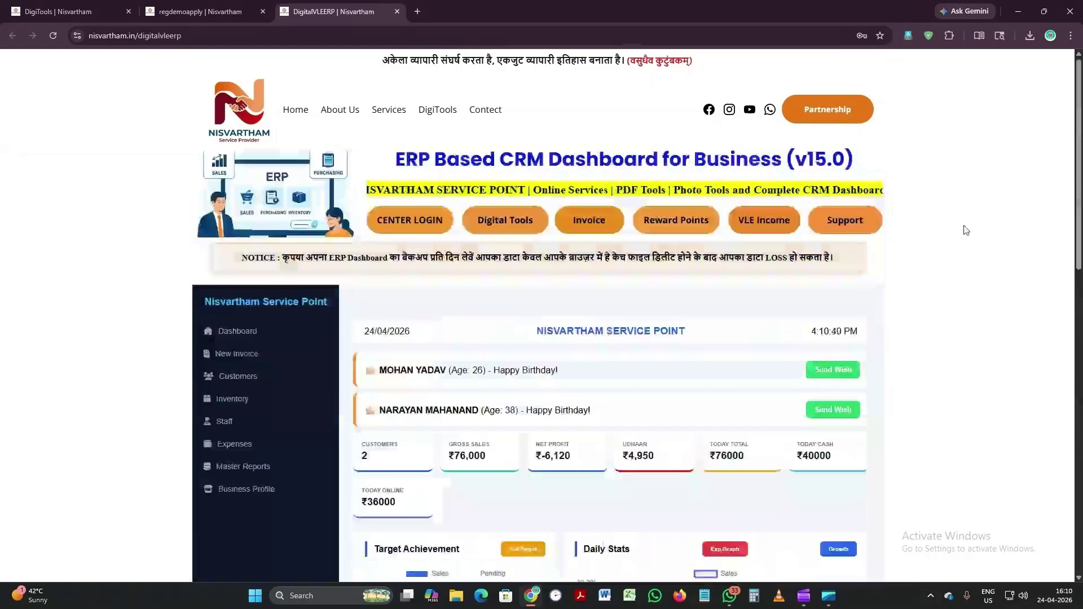
scroll(965, 230, "down", 2)
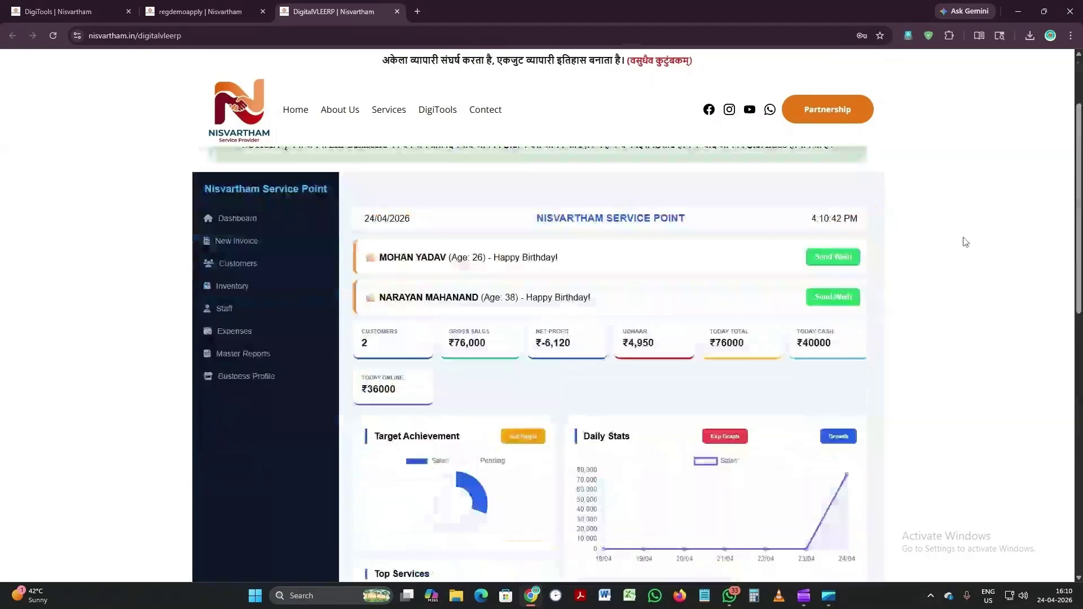
scroll(965, 242, "up", 2)
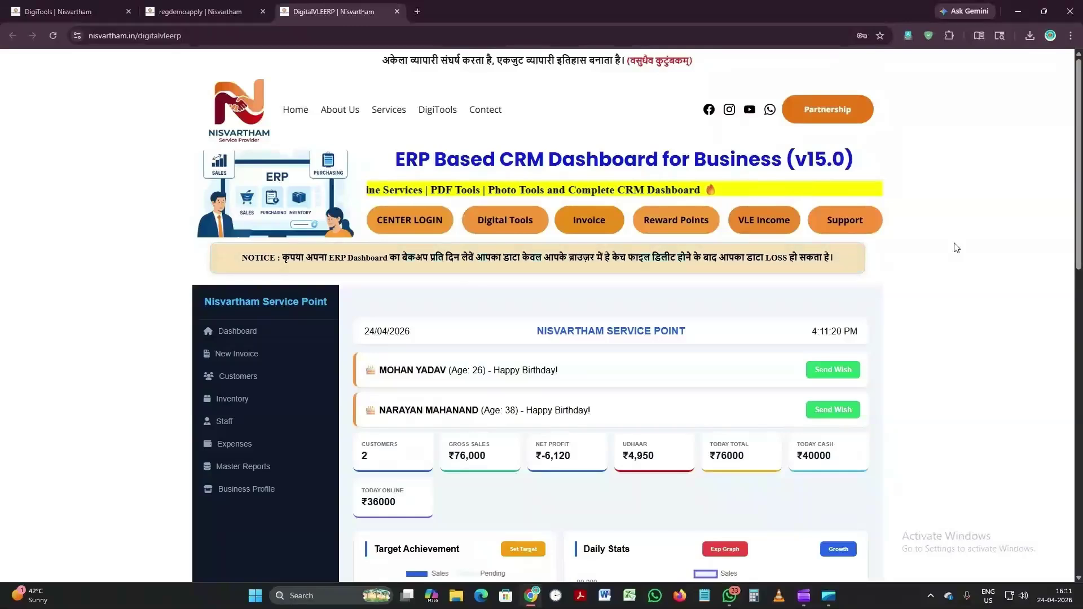
scroll(948, 247, "down", 1)
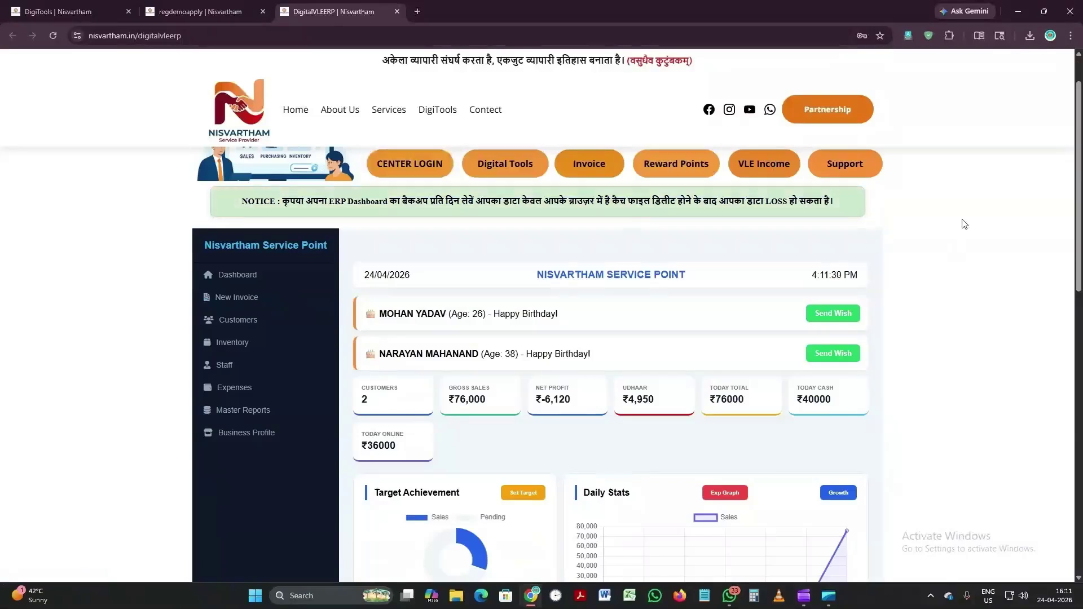
scroll(964, 224, "down", 3)
scroll(959, 216, "up", 1)
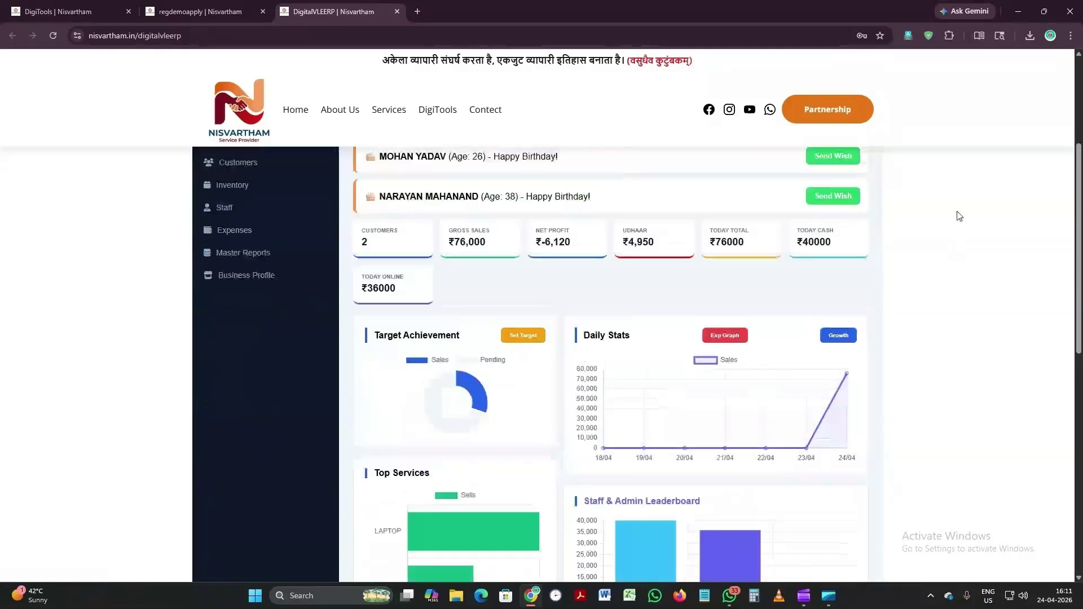
scroll(959, 216, "up", 4)
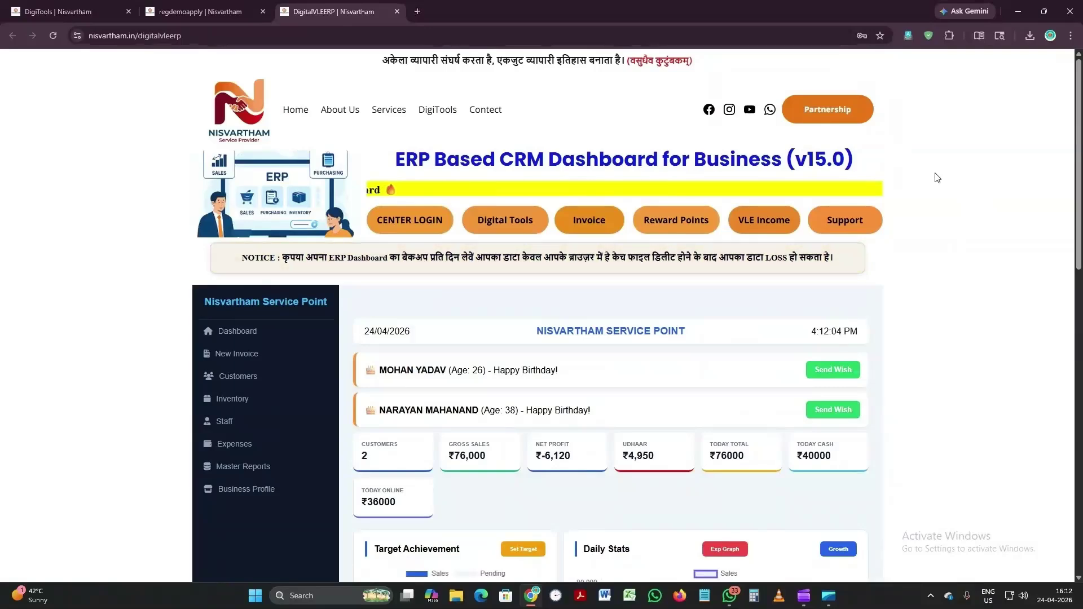
scroll(937, 177, "down", 1)
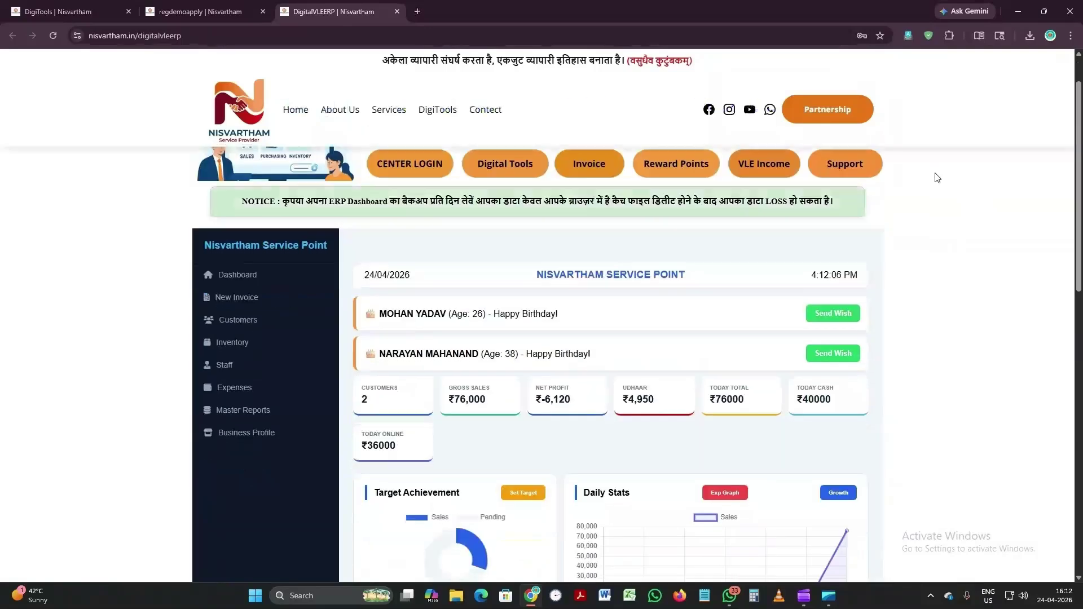
scroll(937, 178, "down", 1)
scroll(937, 178, "down", 3)
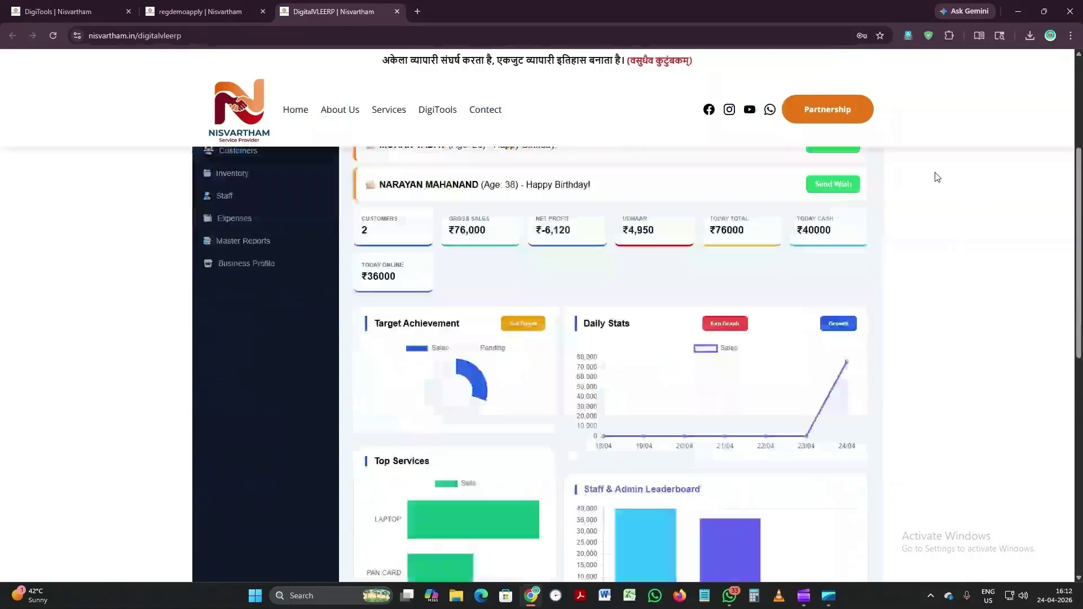
scroll(937, 178, "down", 1)
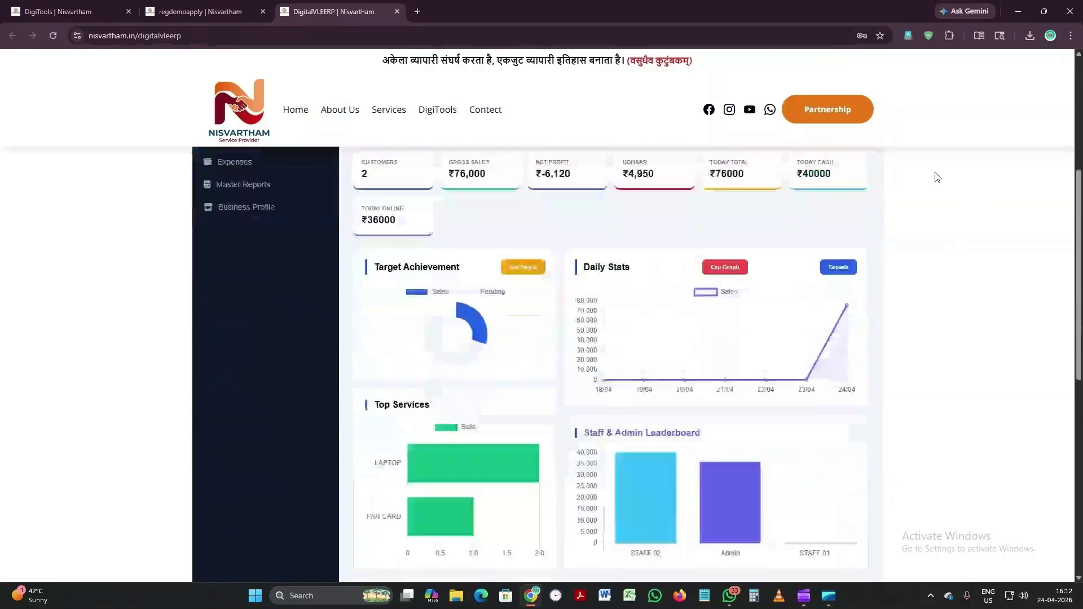
scroll(937, 178, "up", 5)
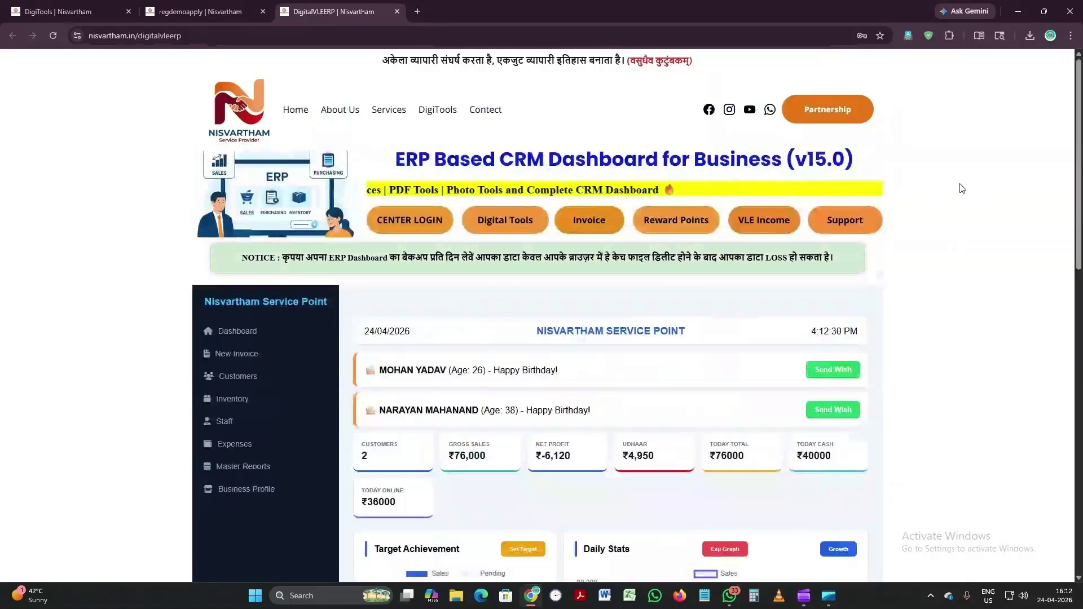
scroll(962, 188, "down", 1)
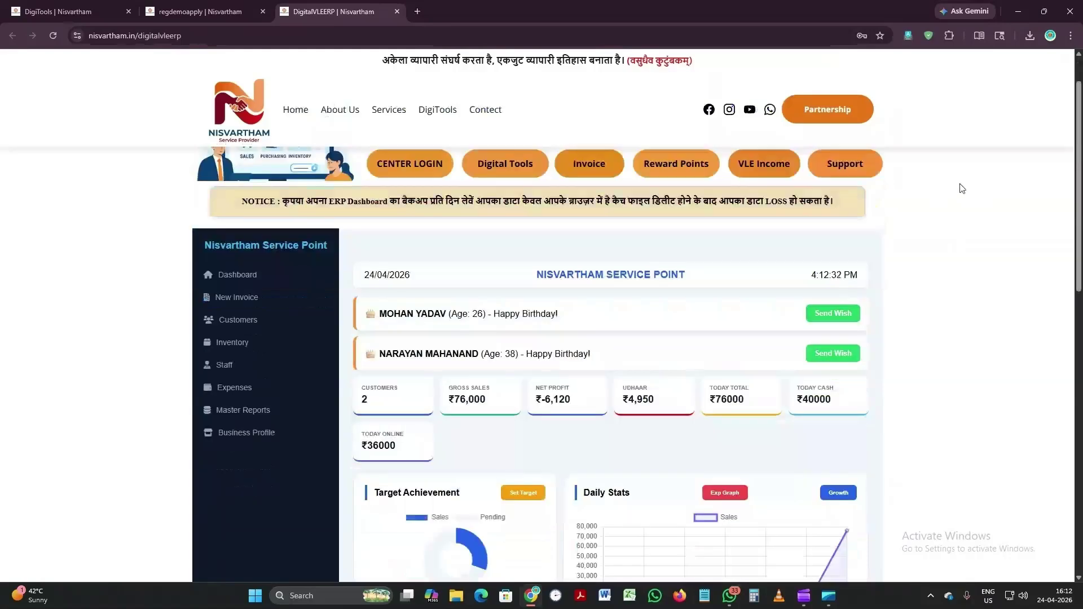
scroll(876, 322, "down", 2)
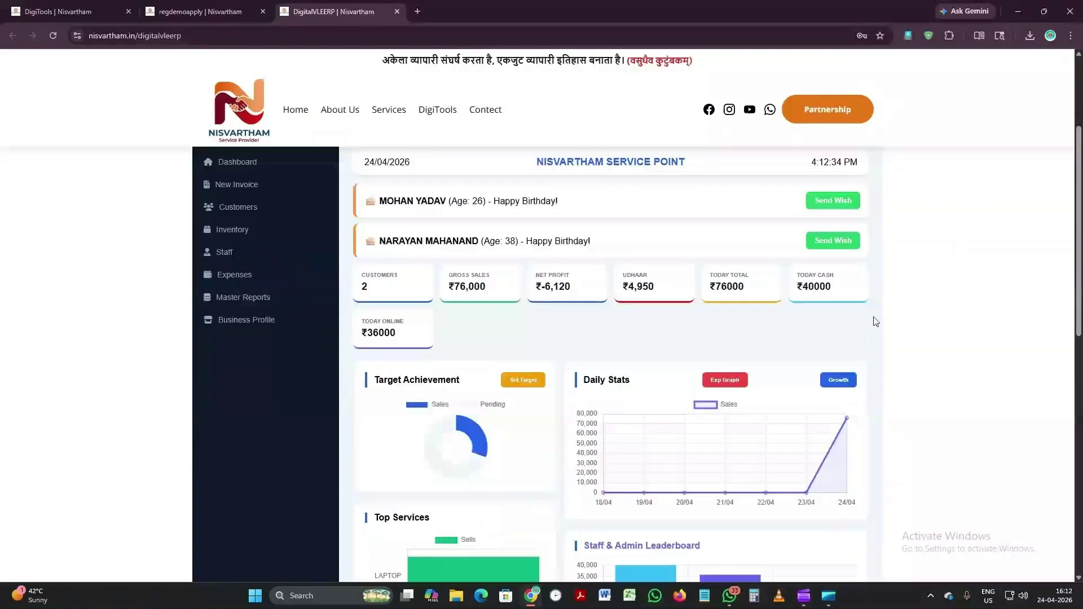
scroll(319, 383, "up", 1)
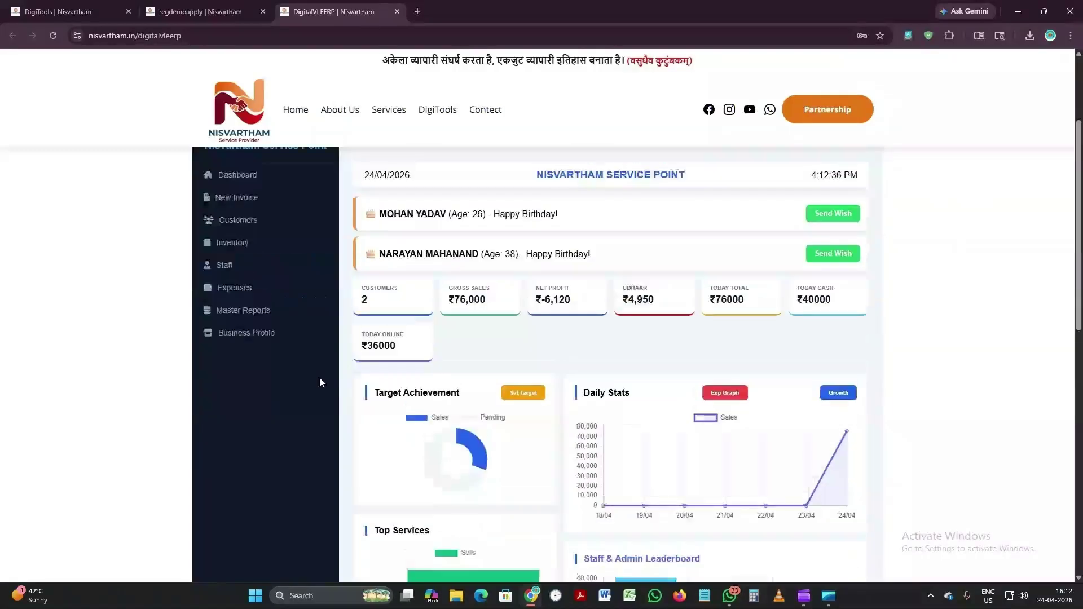
scroll(319, 382, "up", 2)
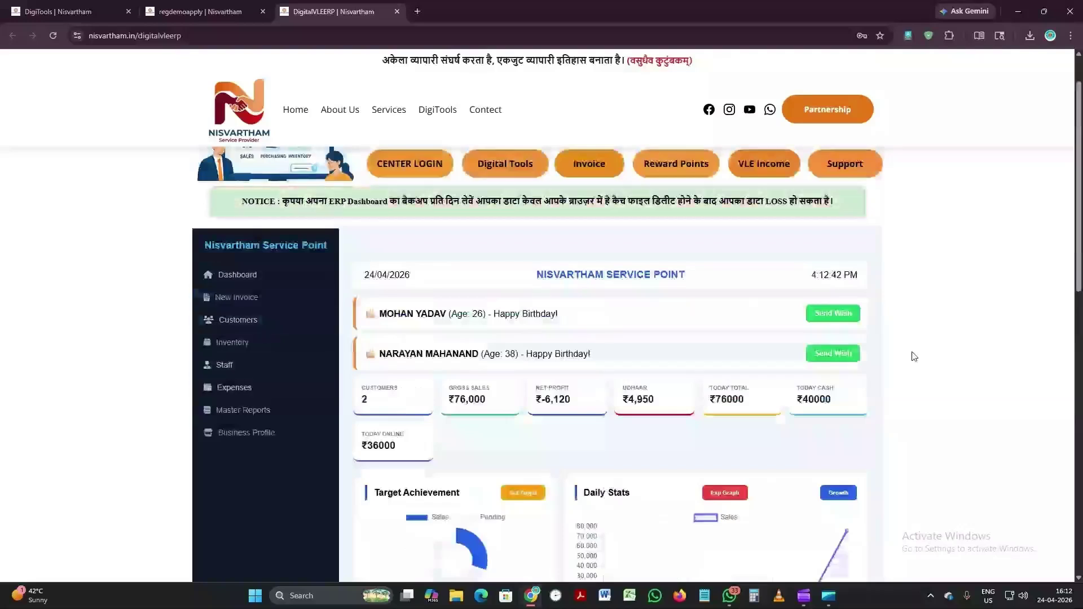
scroll(914, 356, "up", 1)
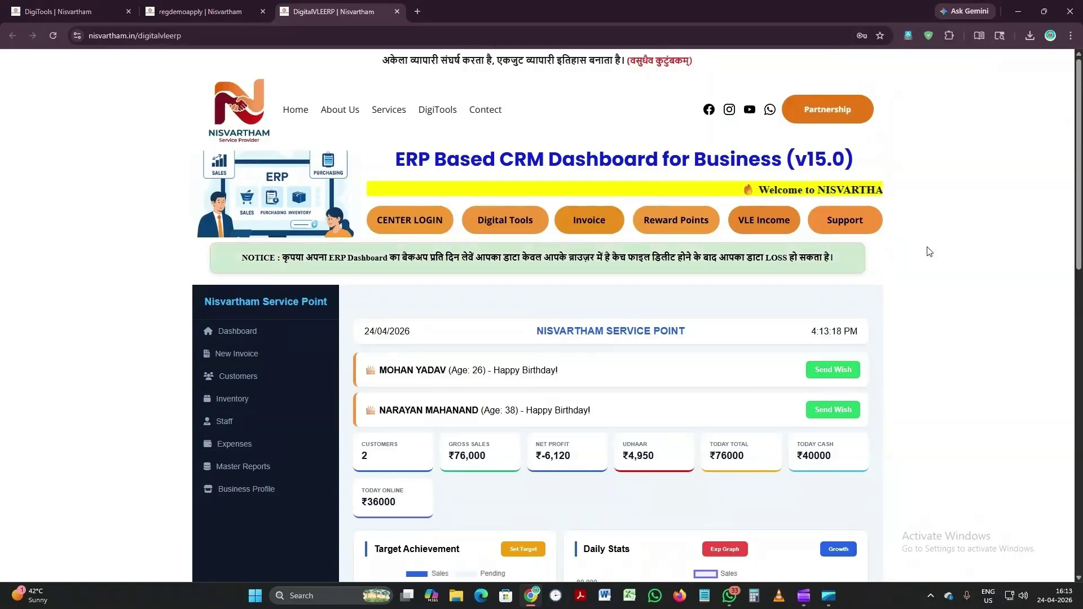
scroll(929, 252, "down", 1)
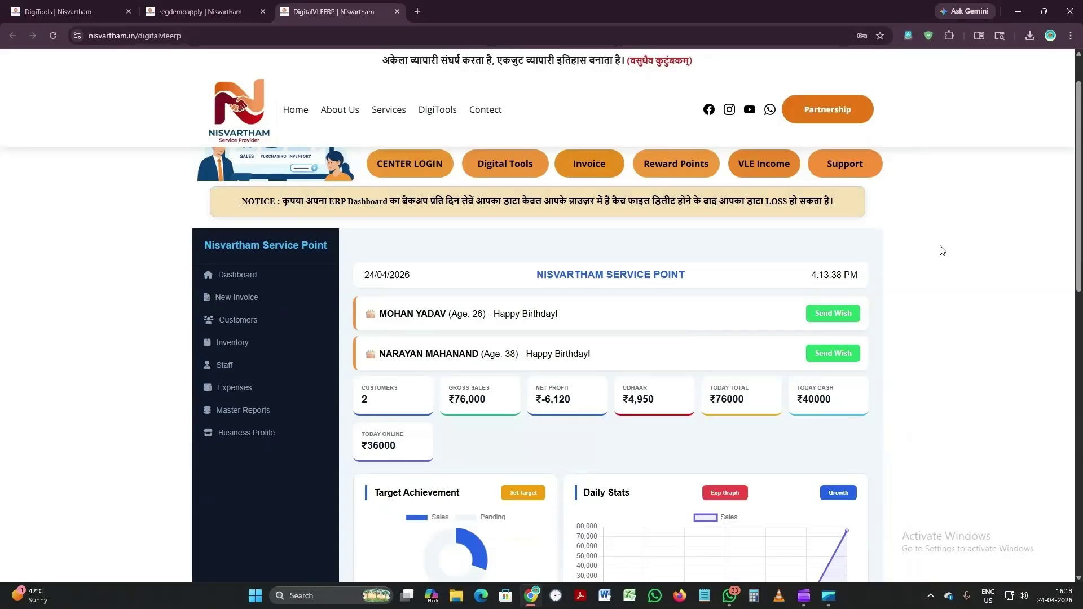
scroll(942, 250, "down", 1)
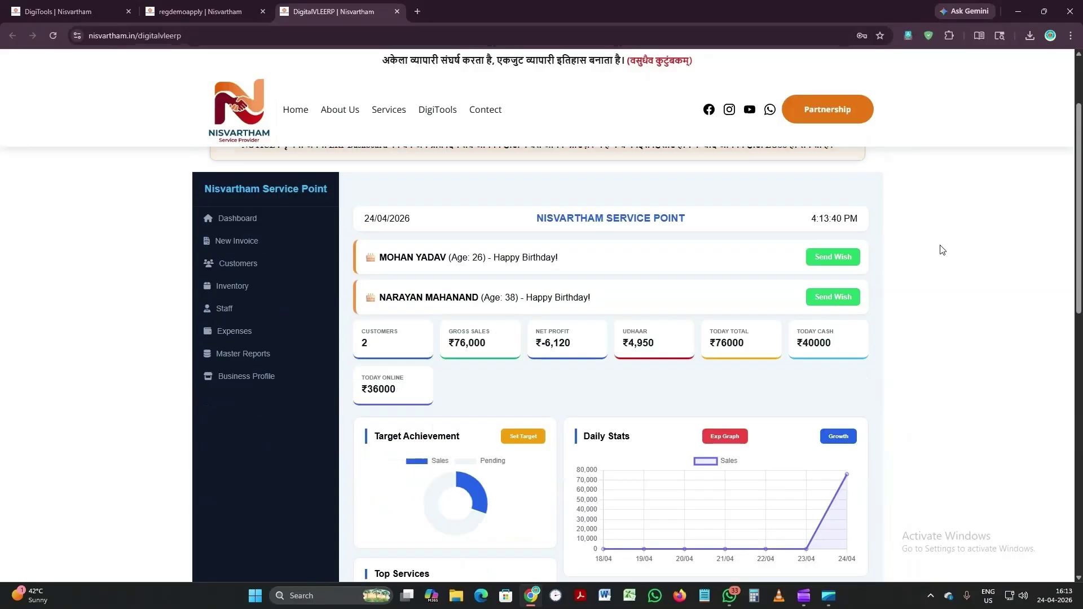
scroll(942, 250, "down", 1)
scroll(942, 250, "down", 1)
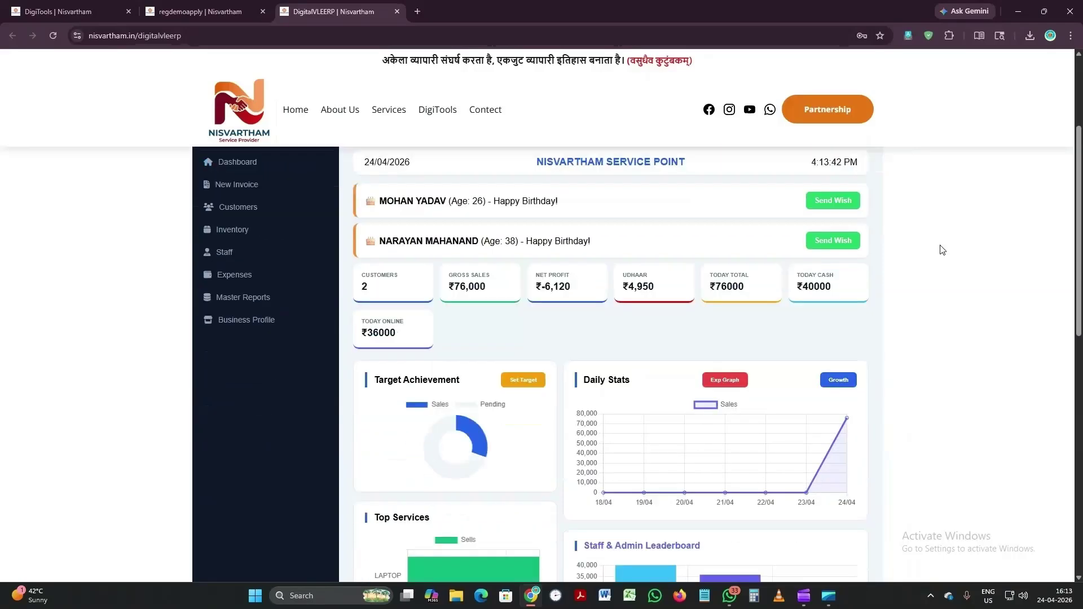
scroll(942, 250, "down", 3)
scroll(944, 251, "down", 1)
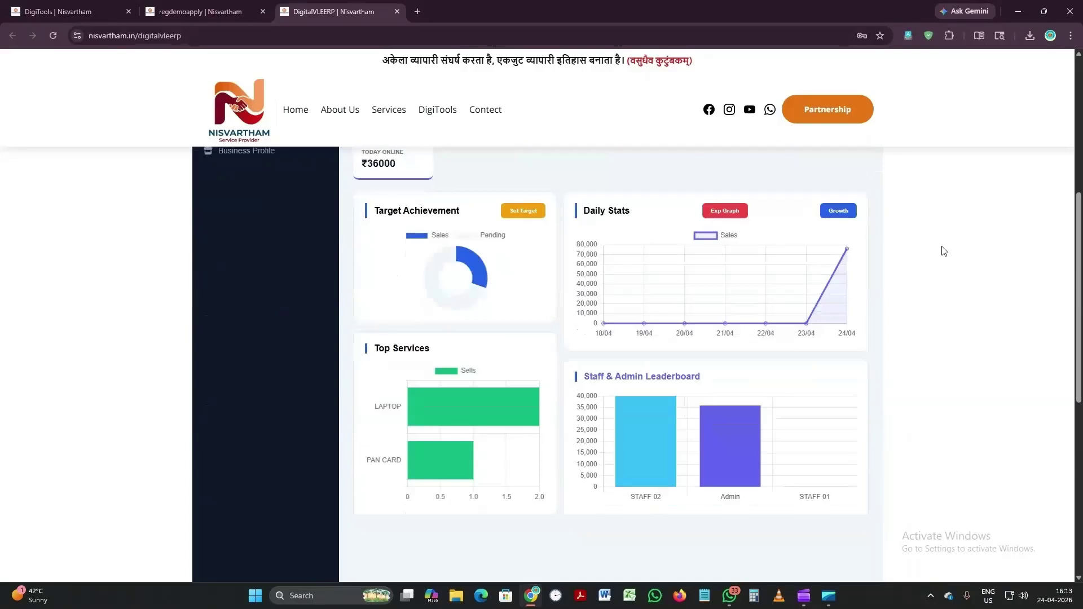
scroll(943, 251, "up", 6)
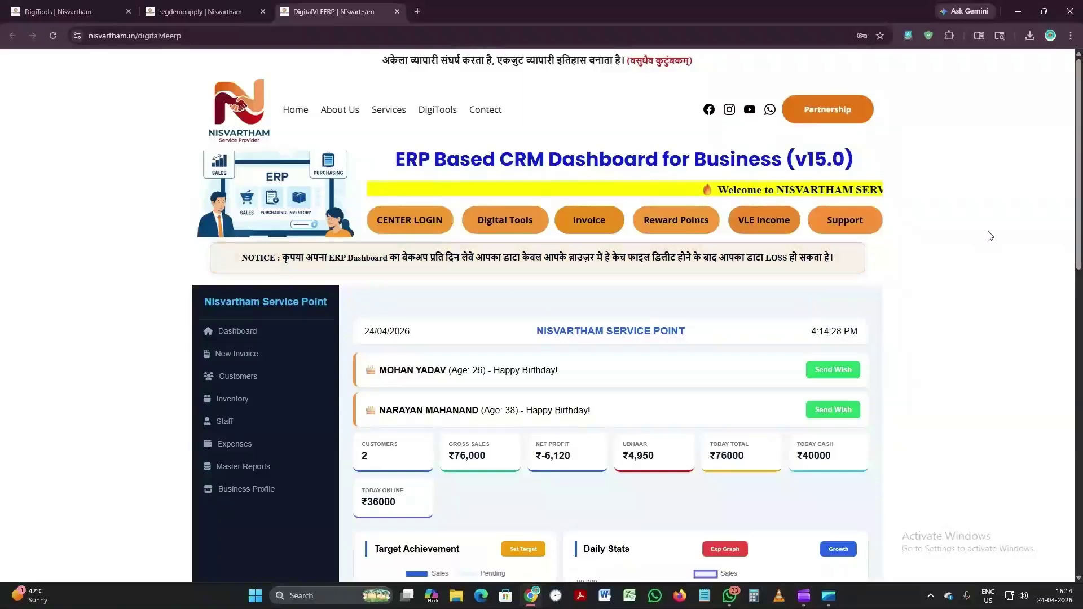
scroll(1038, 272, "down", 2)
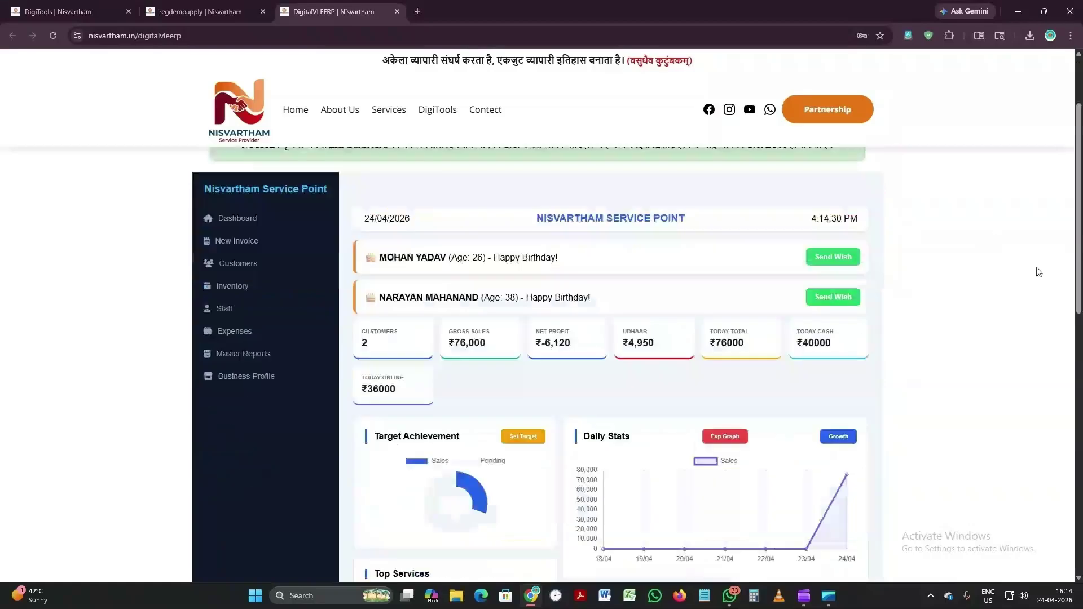
scroll(1039, 272, "down", 3)
scroll(1024, 260, "down", 2)
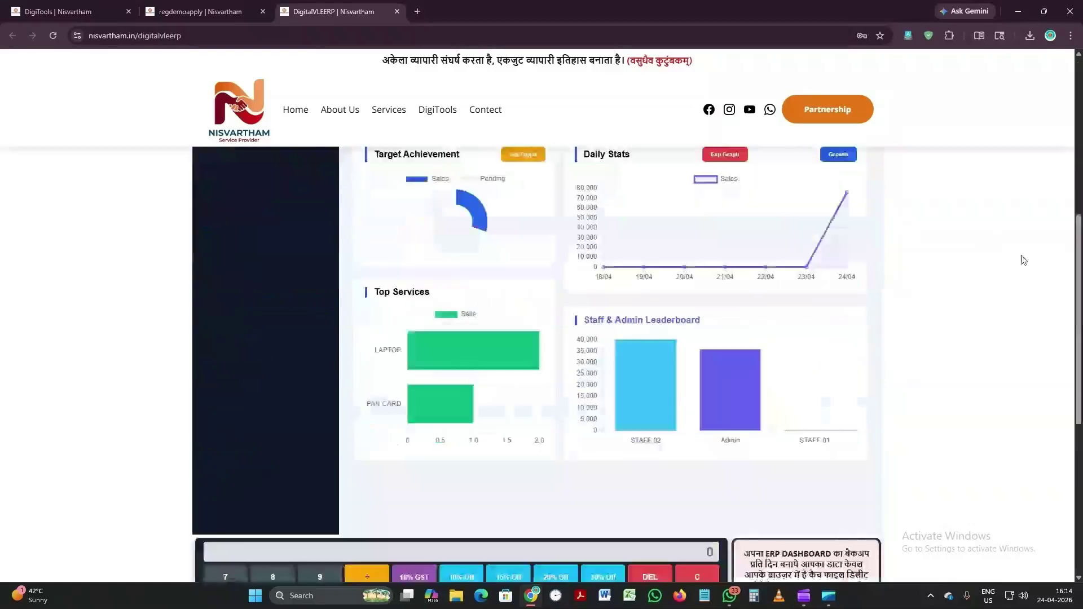
scroll(1024, 260, "up", 3)
scroll(1024, 260, "up", 4)
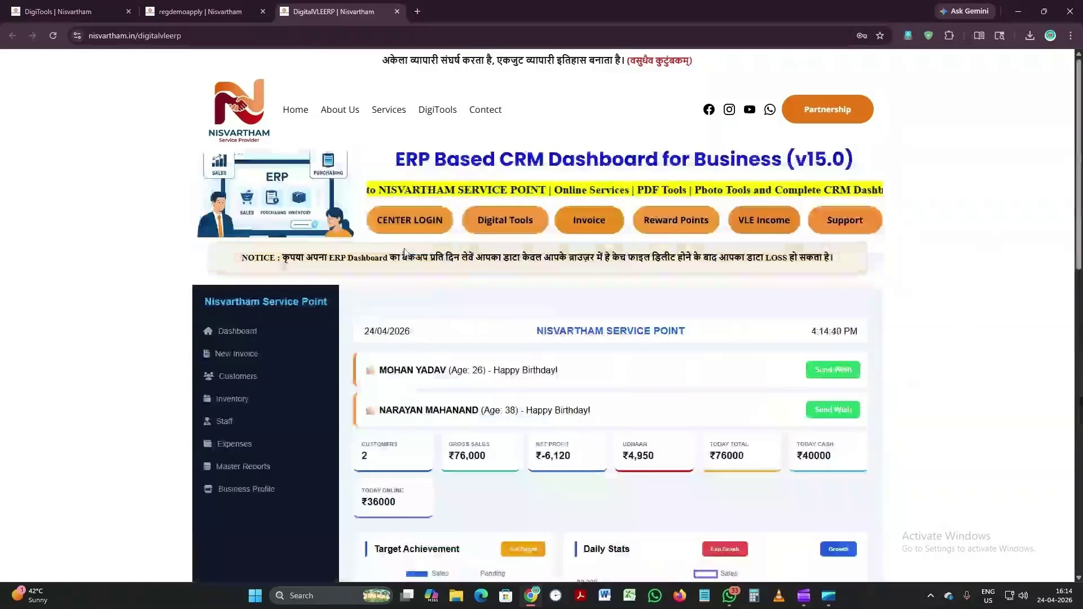
Step: Preview the CENTER LOGIN form, close that tab, and open Invoice from the ERP dashboard
left_click(406, 221)
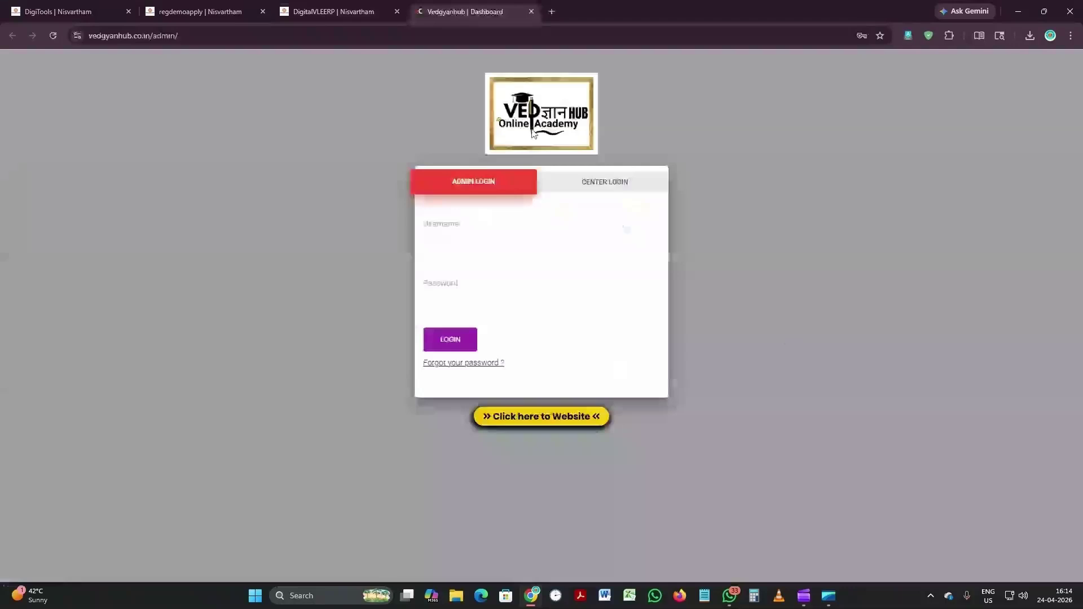
left_click(583, 191)
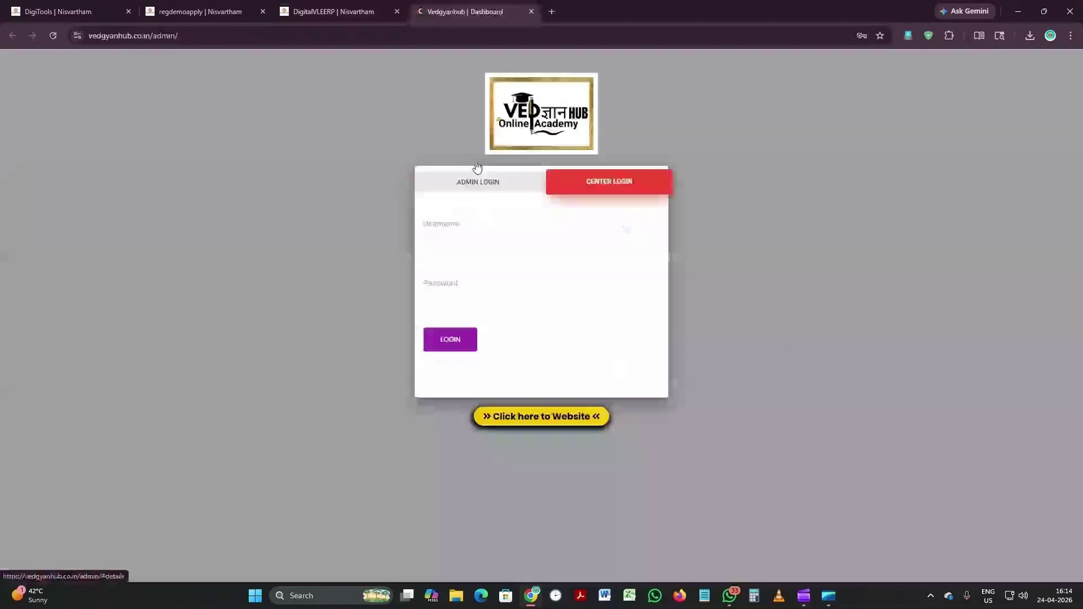
left_click(531, 11)
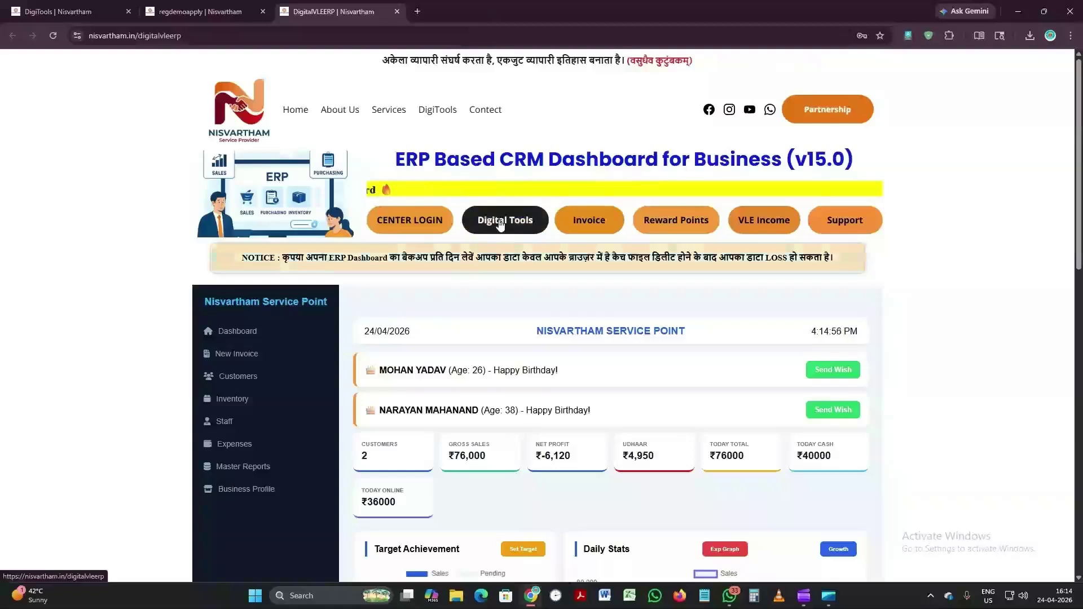
left_click(585, 228)
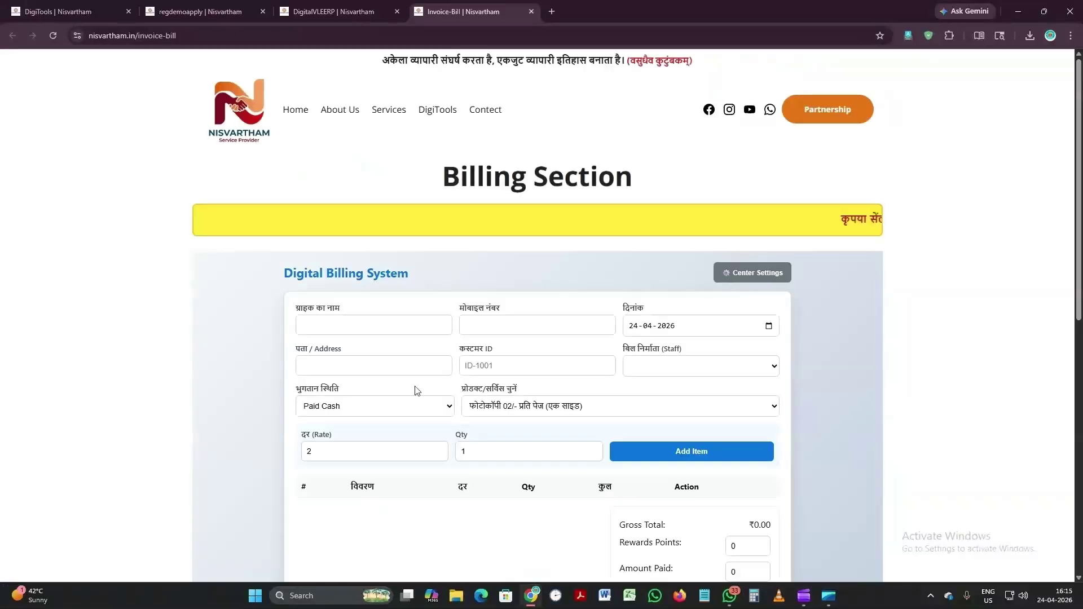
Step: Open Center Settings, save the configurations, and acknowledge the Settings Saved alert
scroll(508, 309, "down", 2)
scroll(753, 281, "up", 2)
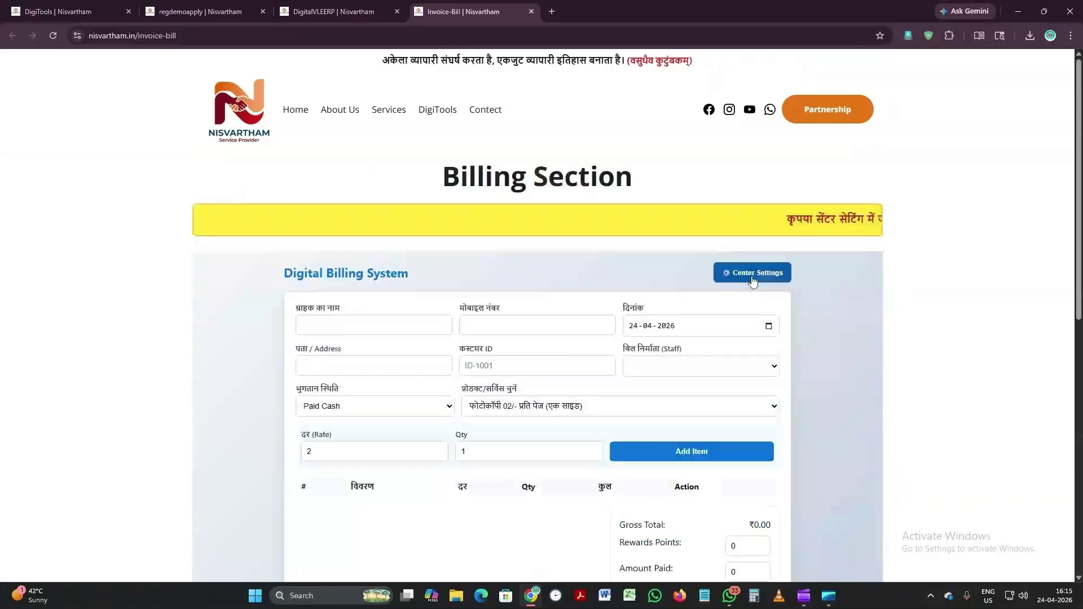
left_click(753, 275)
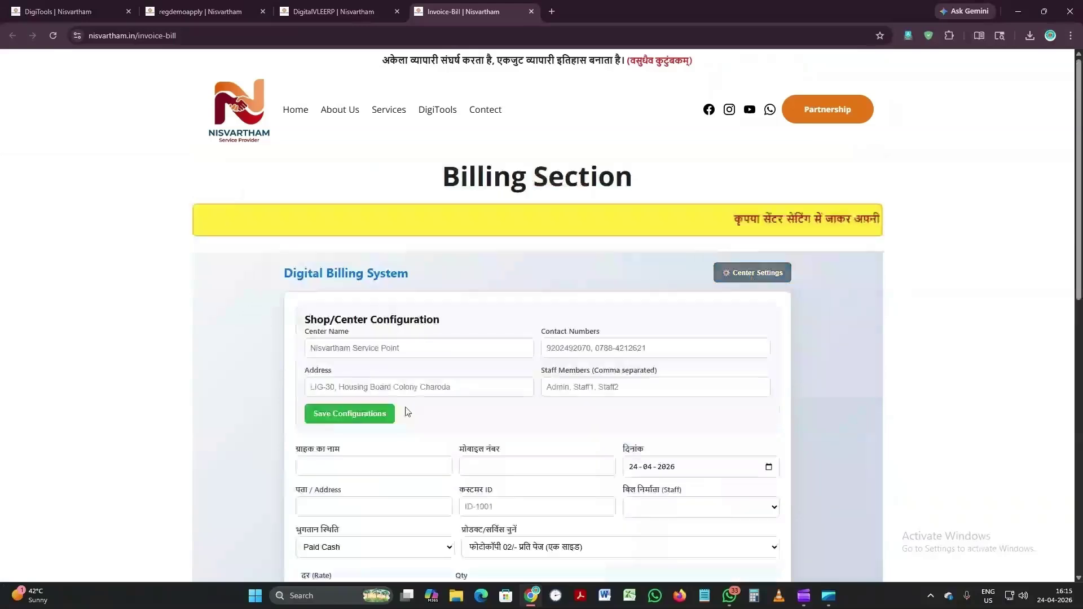
left_click(789, 274)
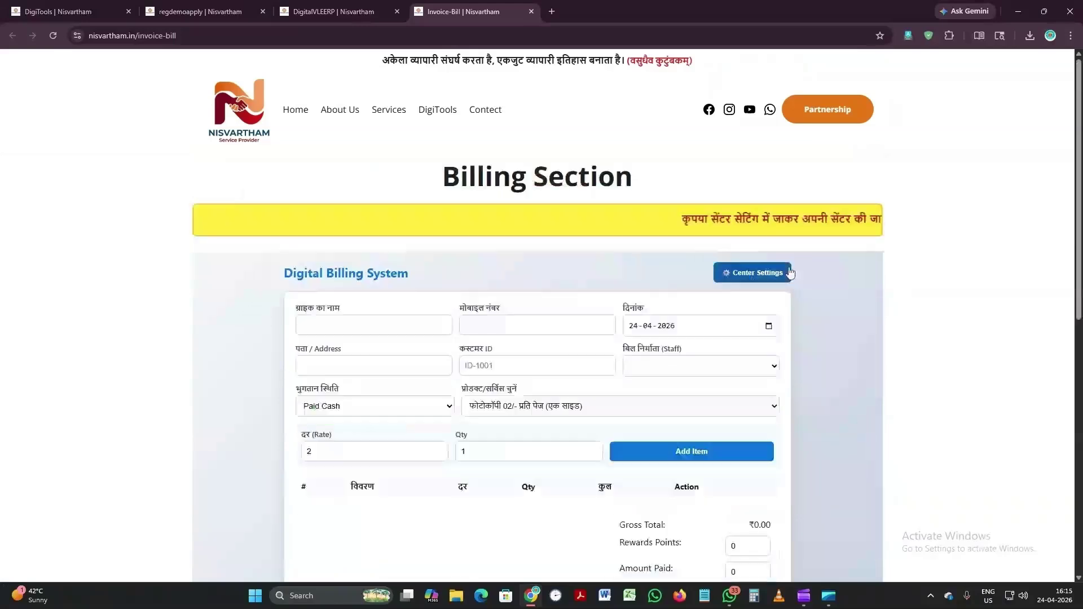
left_click(789, 274)
left_click(377, 416)
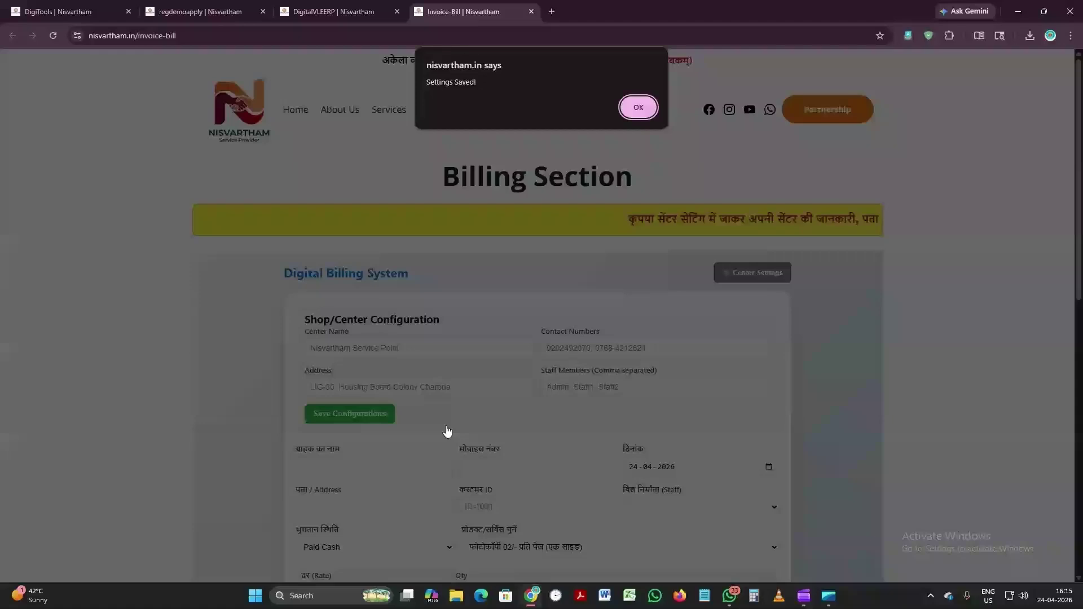
left_click(639, 107)
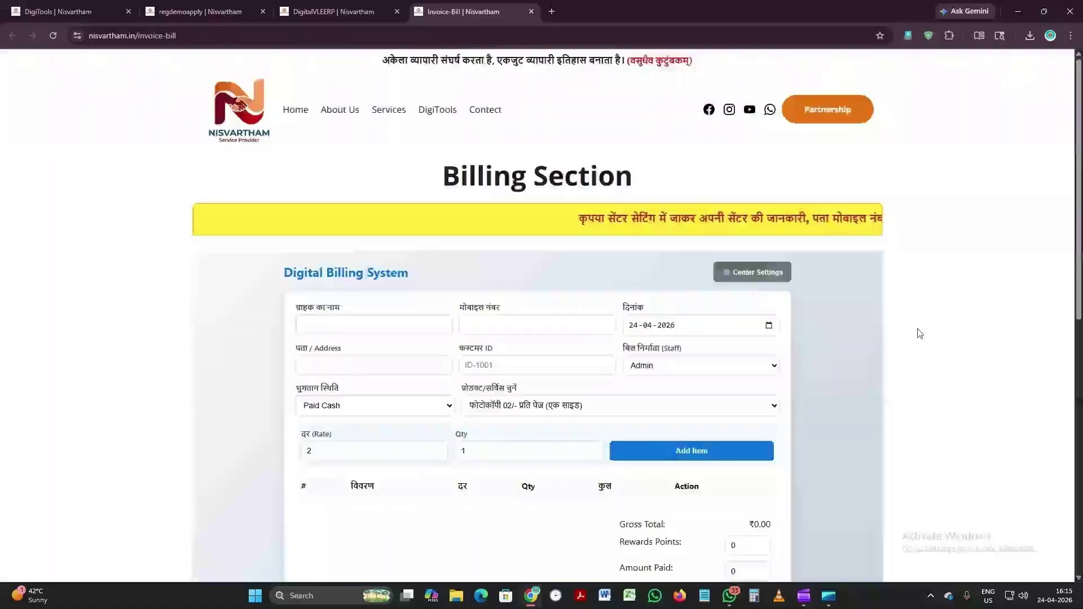
Step: Check the product list unchanged and keep Paid Cash as the payment status
scroll(589, 382, "down", 3)
scroll(510, 362, "up", 2)
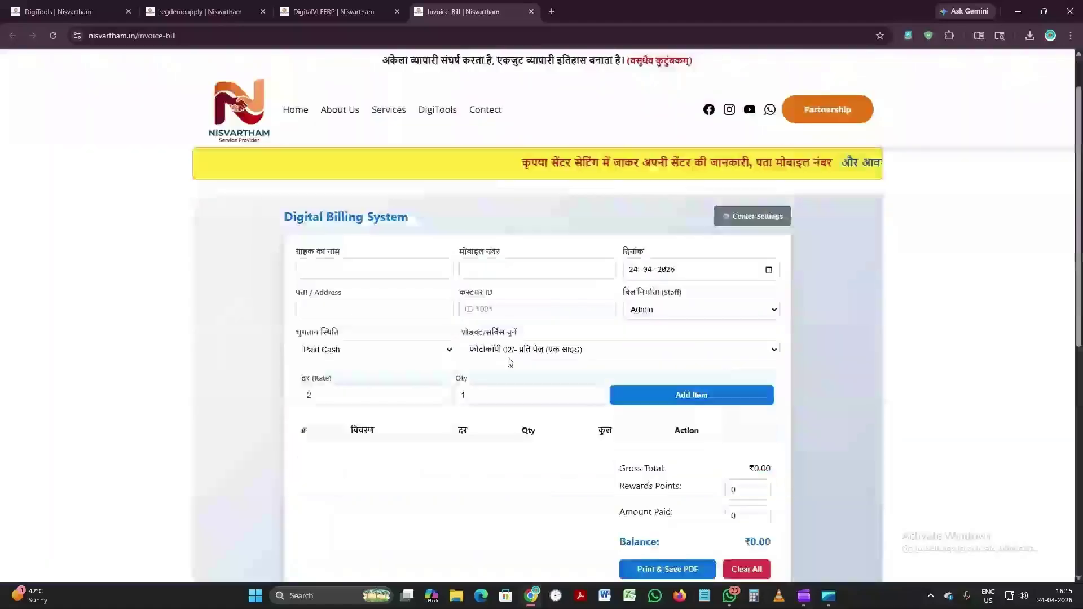
left_click(511, 355)
scroll(595, 275, "up", 10)
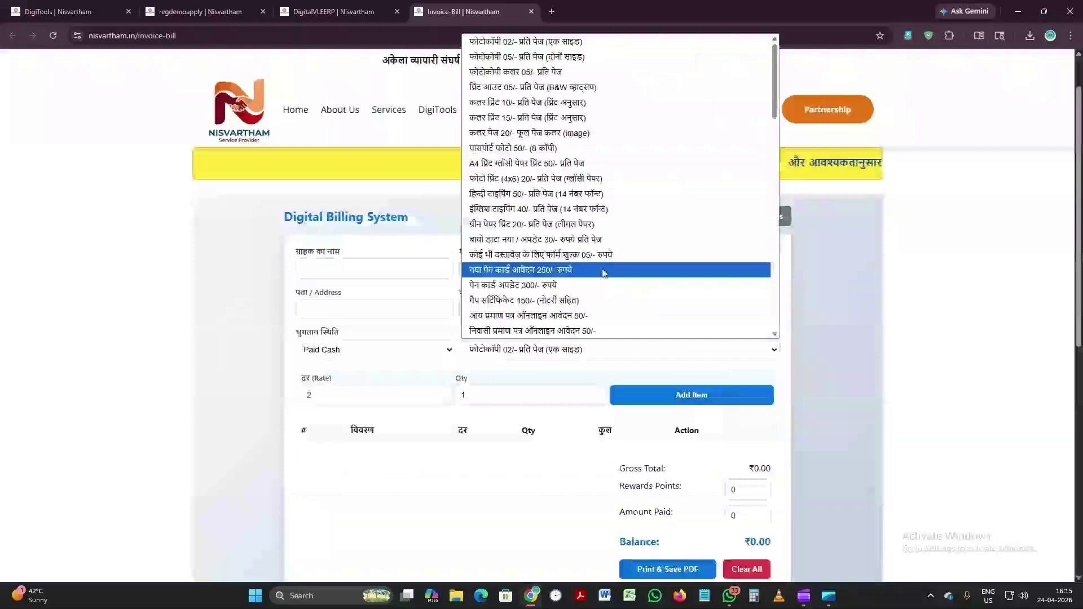
left_click(810, 311)
scroll(891, 337, "up", 1)
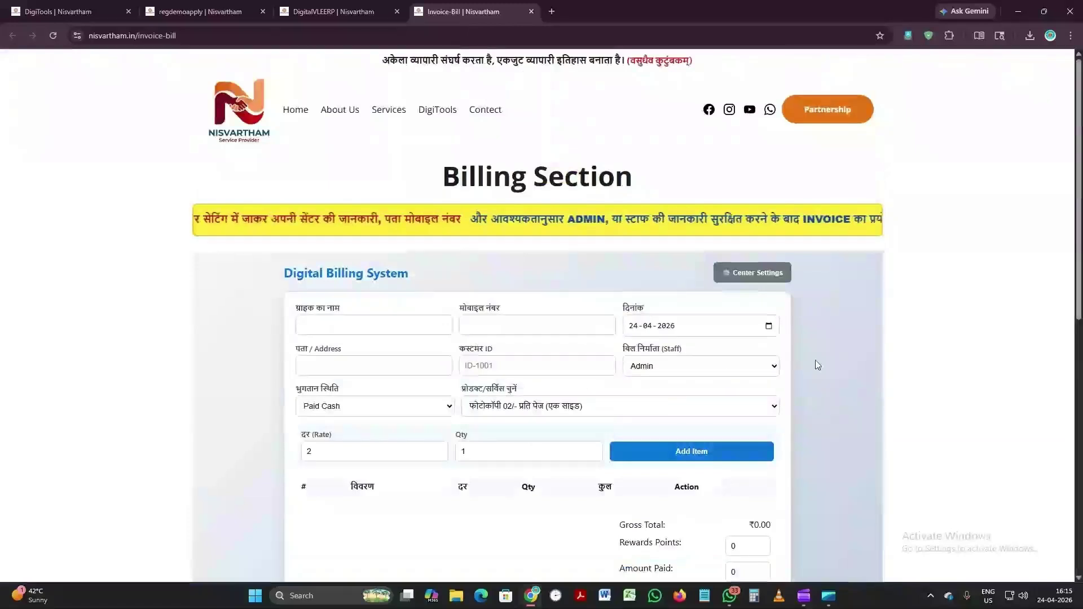
left_click(417, 407)
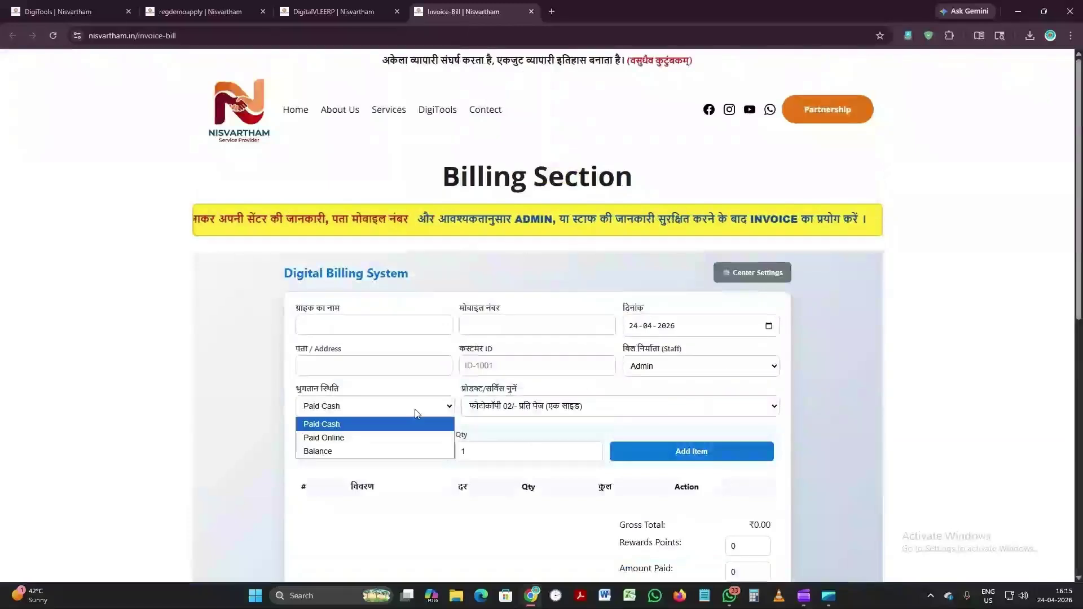
left_click(416, 413)
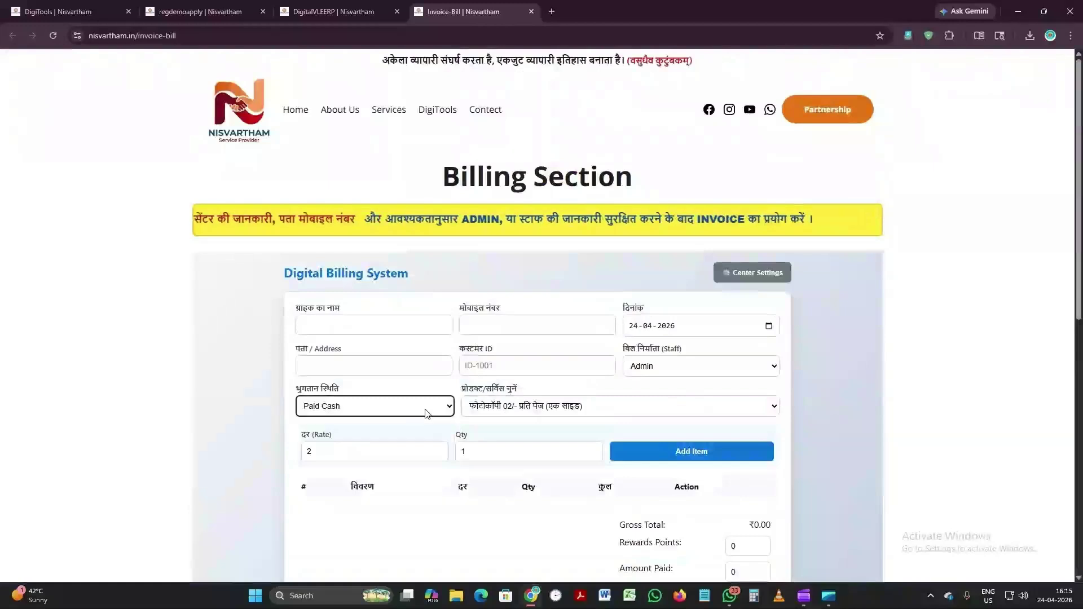
scroll(764, 465, "down", 2)
scroll(764, 465, "up", 2)
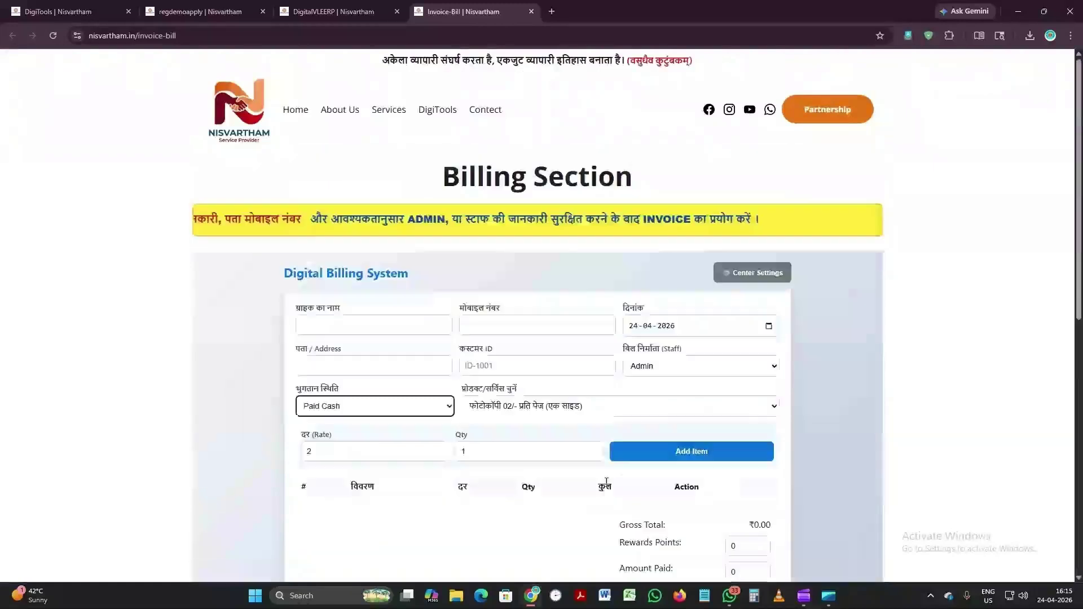
scroll(607, 481, "down", 2)
scroll(538, 434, "down", 2)
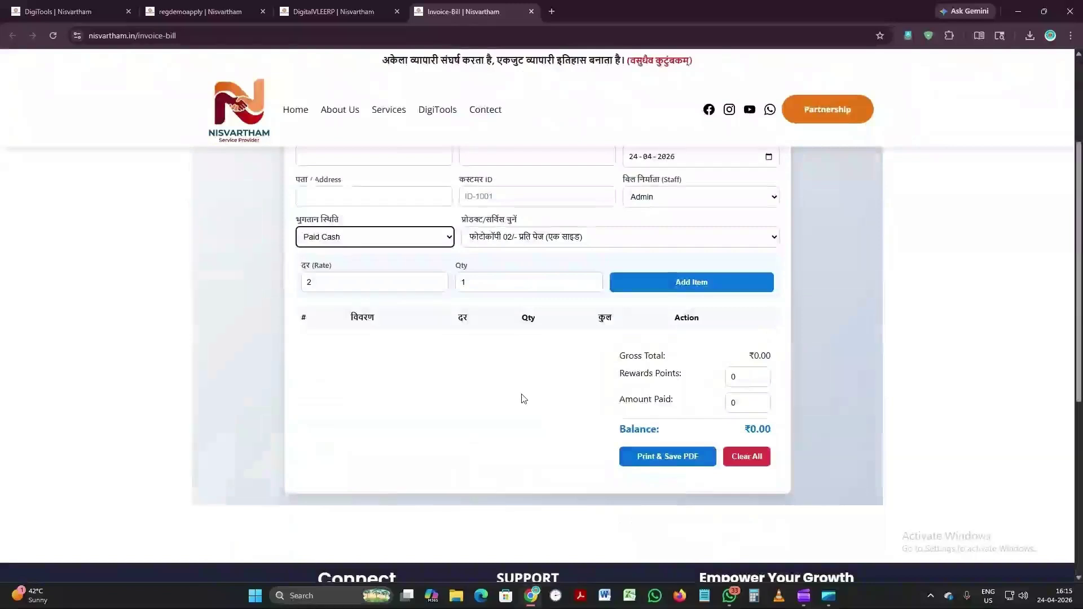
scroll(511, 427, "up", 3)
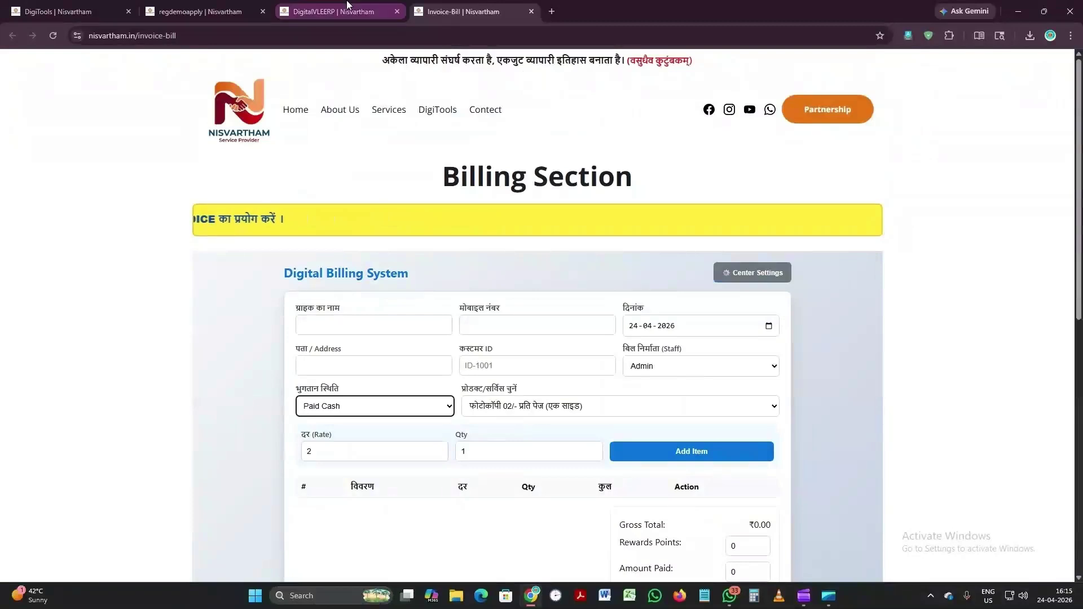
Step: Open Reward Points in a new tab, scroll through it, and switch back to the DigitalVLEERP dashboard
left_click(348, 9)
left_click(702, 226)
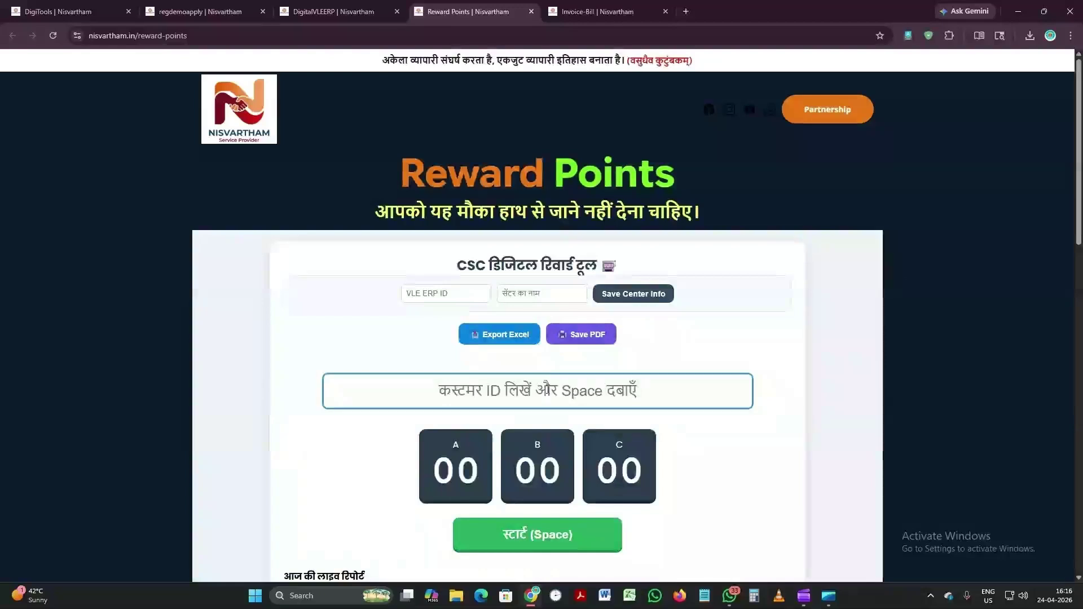
scroll(572, 359, "down", 1)
scroll(572, 362, "down", 3)
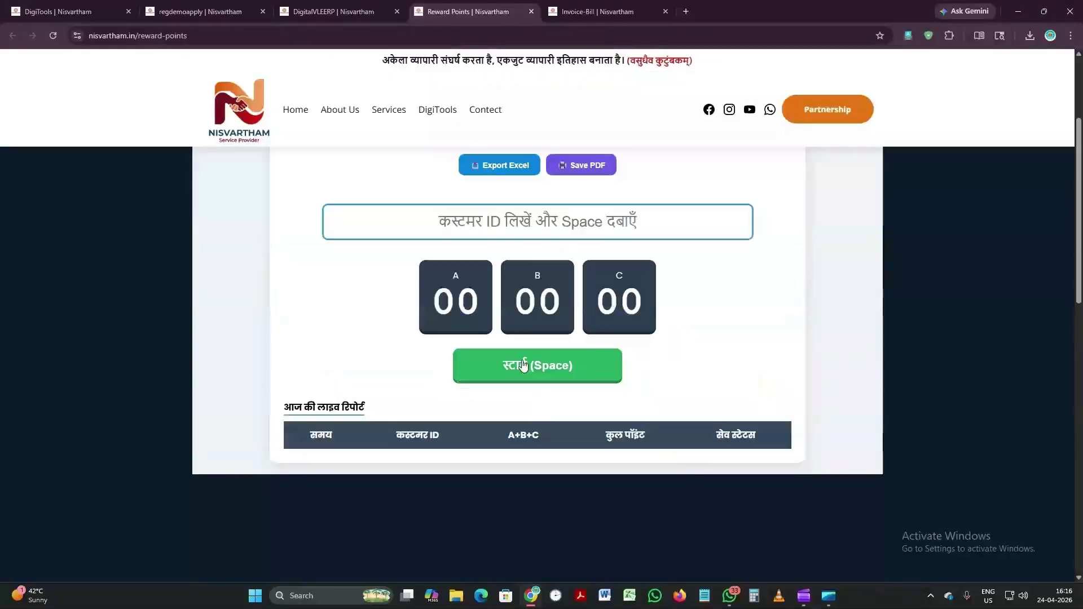
scroll(740, 362, "up", 3)
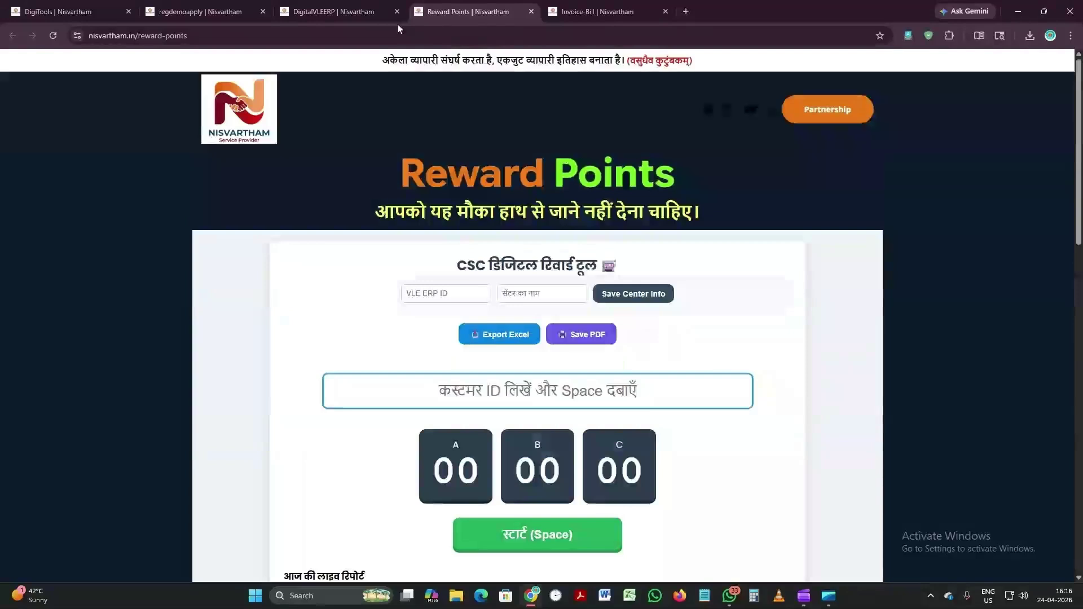
left_click(397, 23)
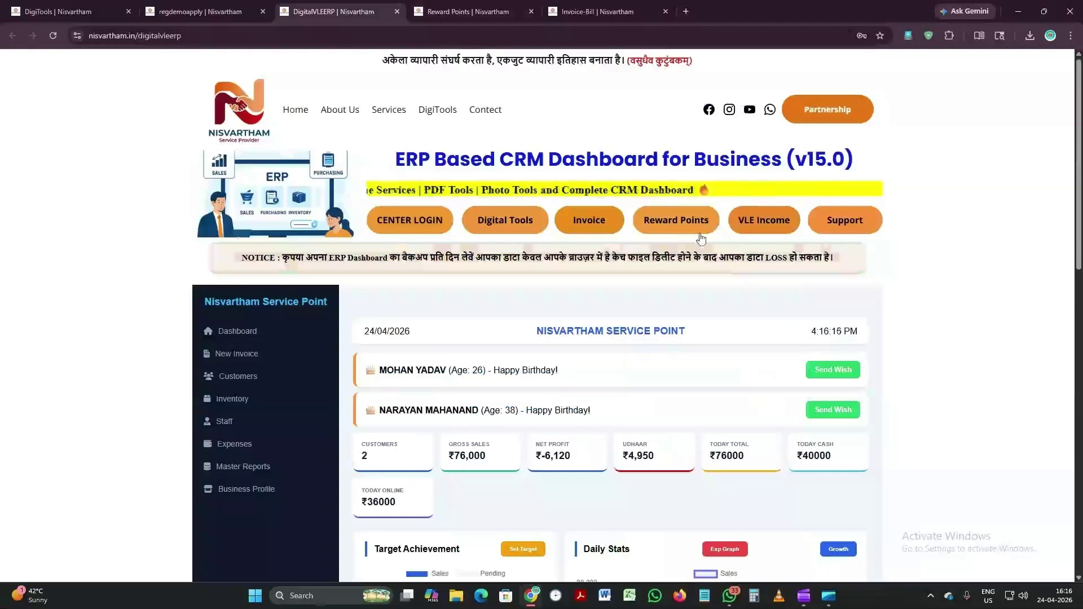
Step: Open VLE Income and scroll past Center Details and the insurance form to Monthly Expenses
left_click(765, 225)
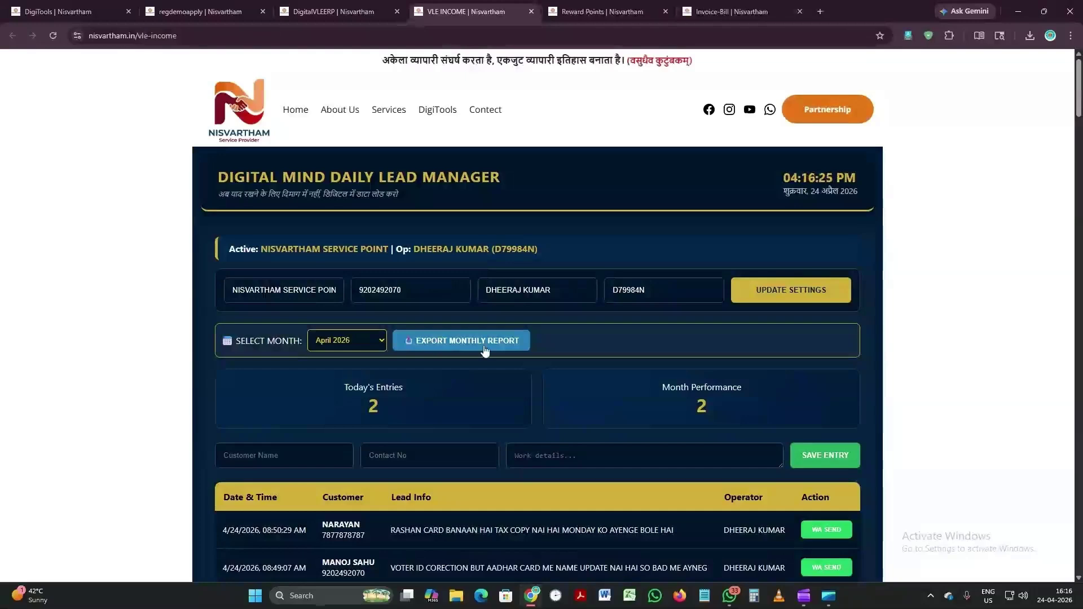
scroll(550, 321, "down", 3)
scroll(550, 321, "down", 3)
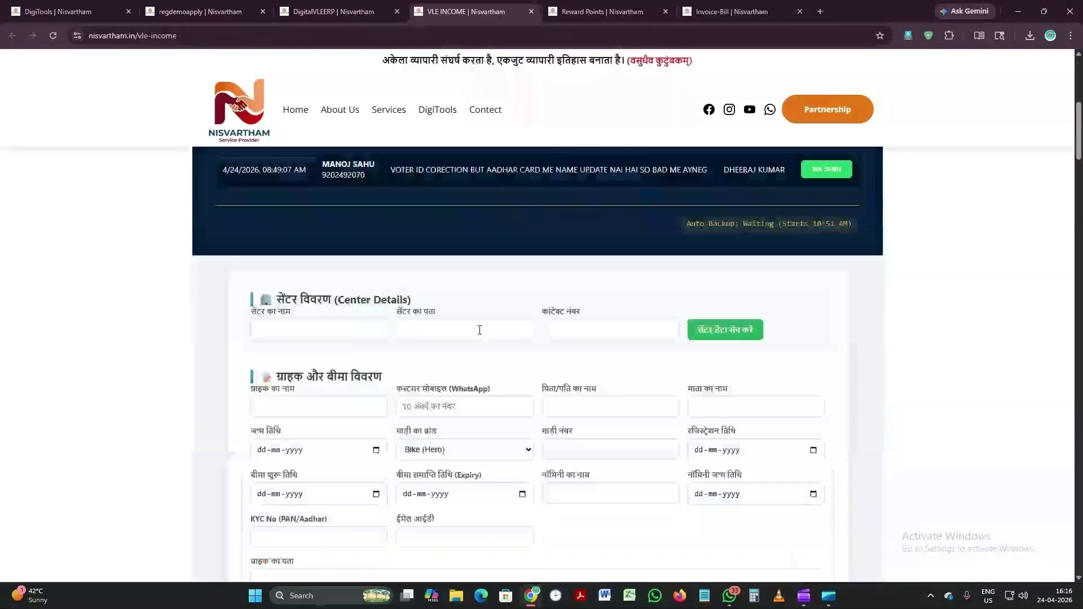
scroll(480, 330, "down", 2)
scroll(512, 286, "up", 1)
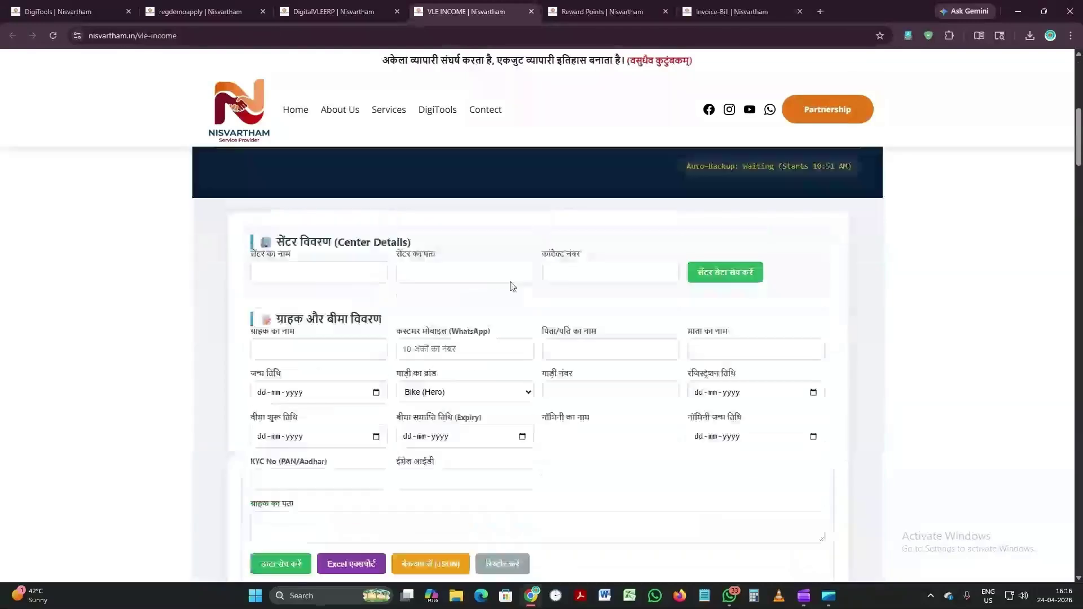
scroll(530, 288, "up", 1)
scroll(548, 288, "down", 1)
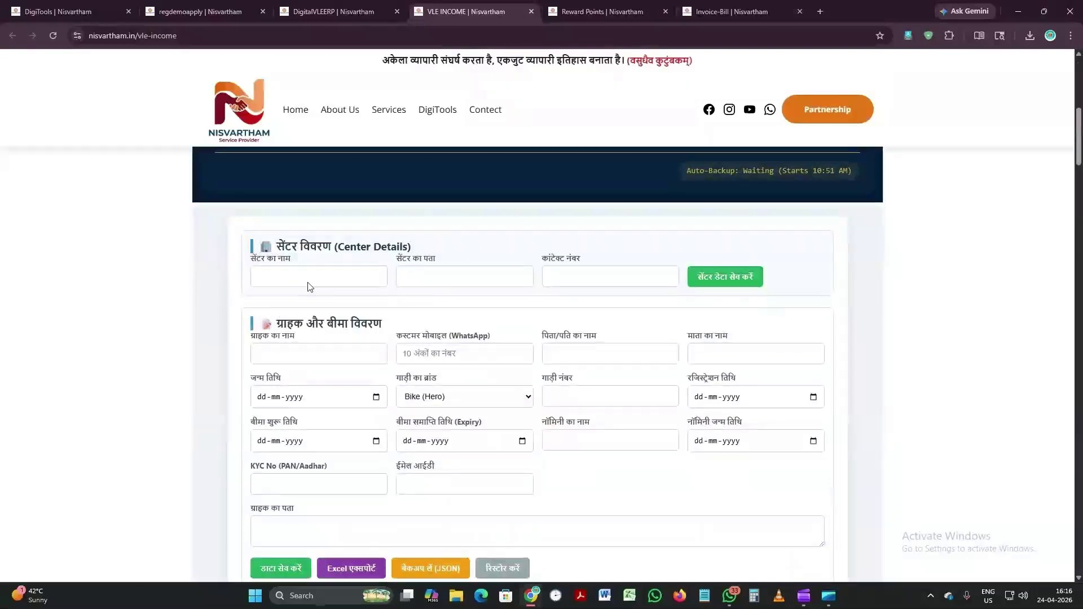
scroll(538, 379, "up", 1)
scroll(537, 378, "up", 1)
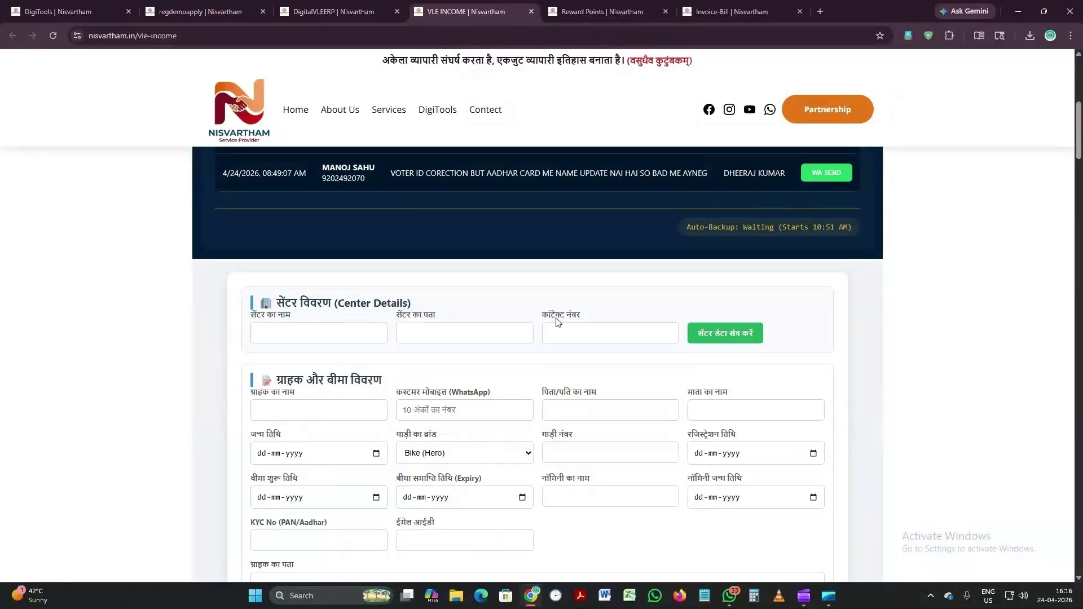
scroll(570, 354, "down", 2)
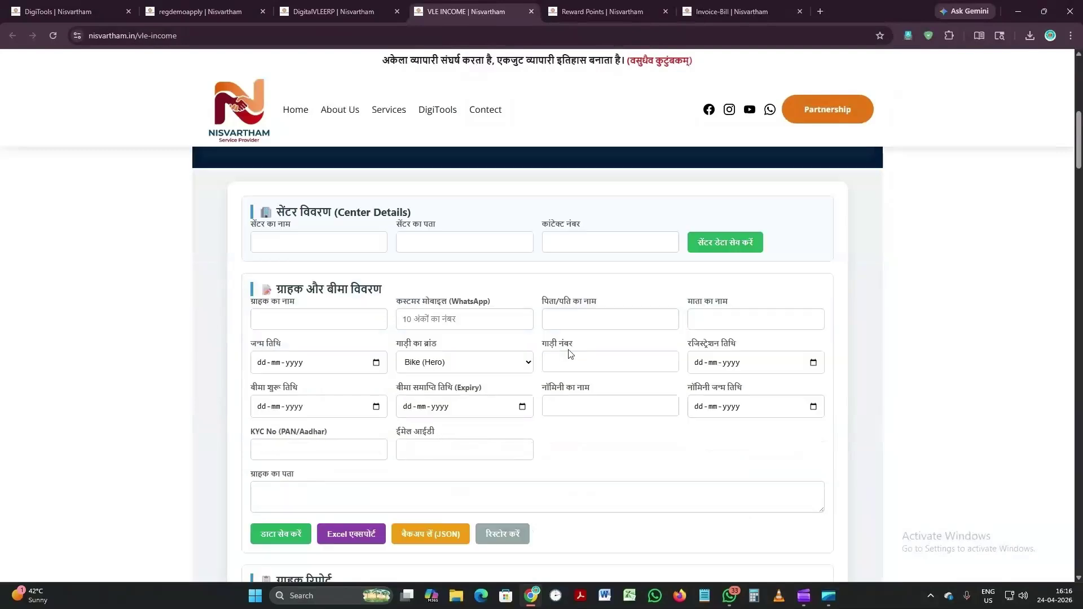
scroll(569, 354, "down", 4)
scroll(678, 263, "down", 5)
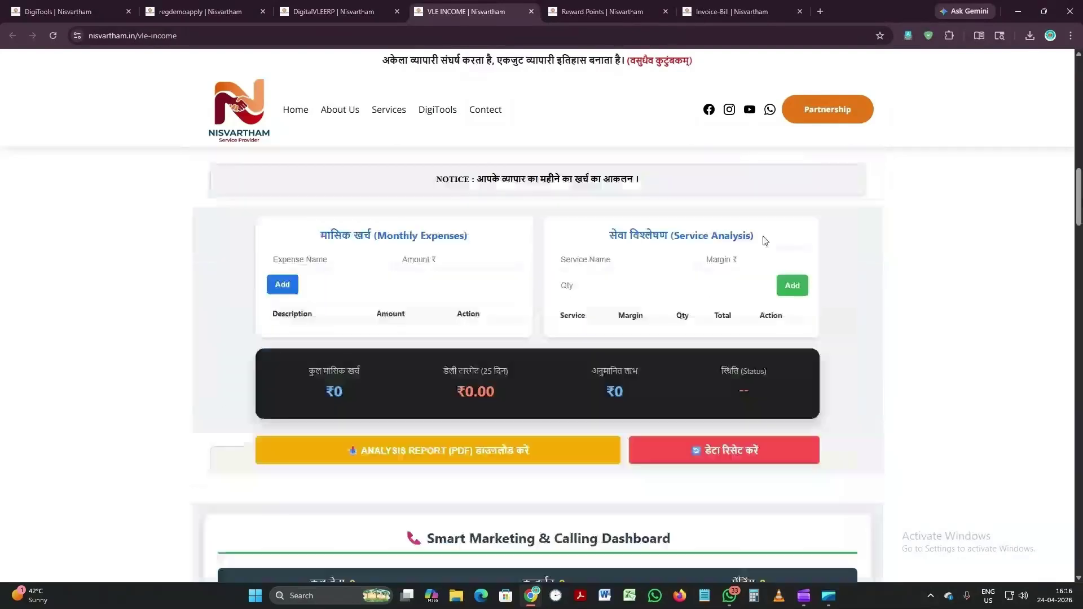
Step: Scroll down past the marketing dashboard, CSC register, WhatsApp tools and calculator to the business notice
scroll(443, 270, "up", 1)
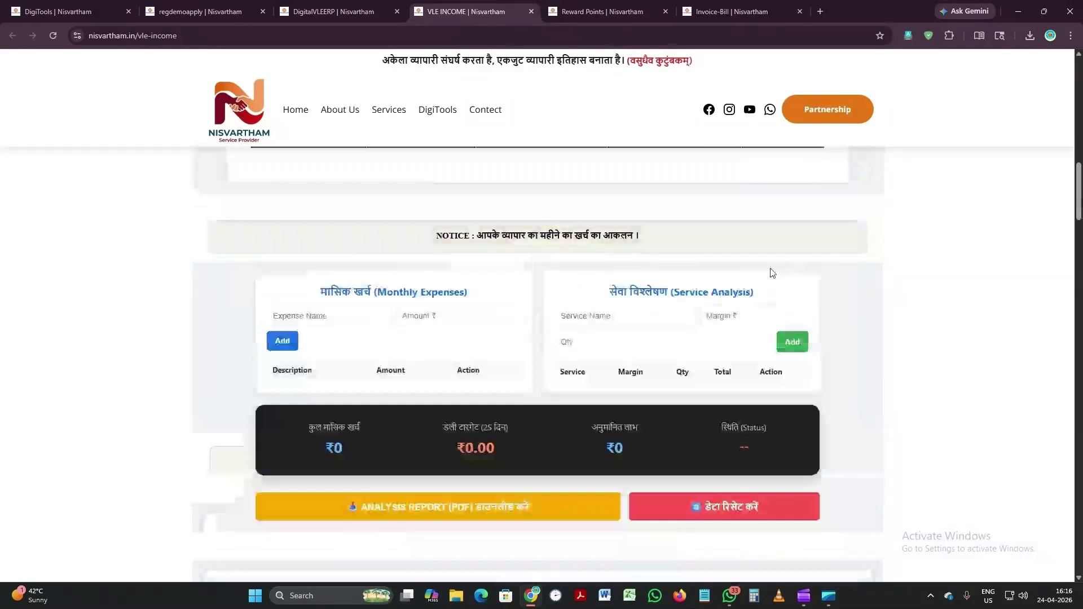
scroll(770, 271, "down", 5)
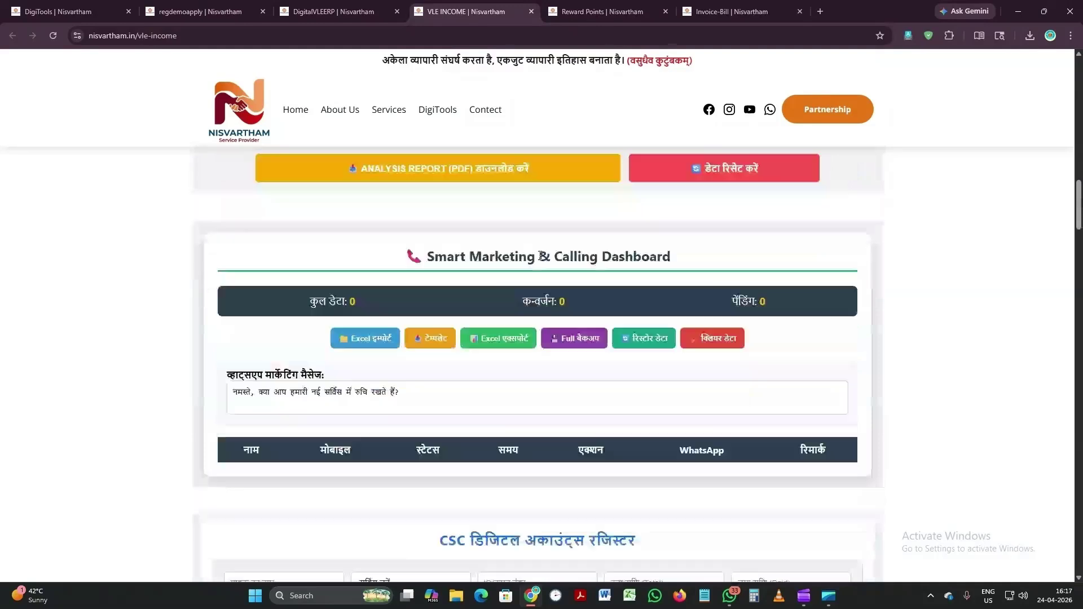
scroll(700, 273, "down", 3)
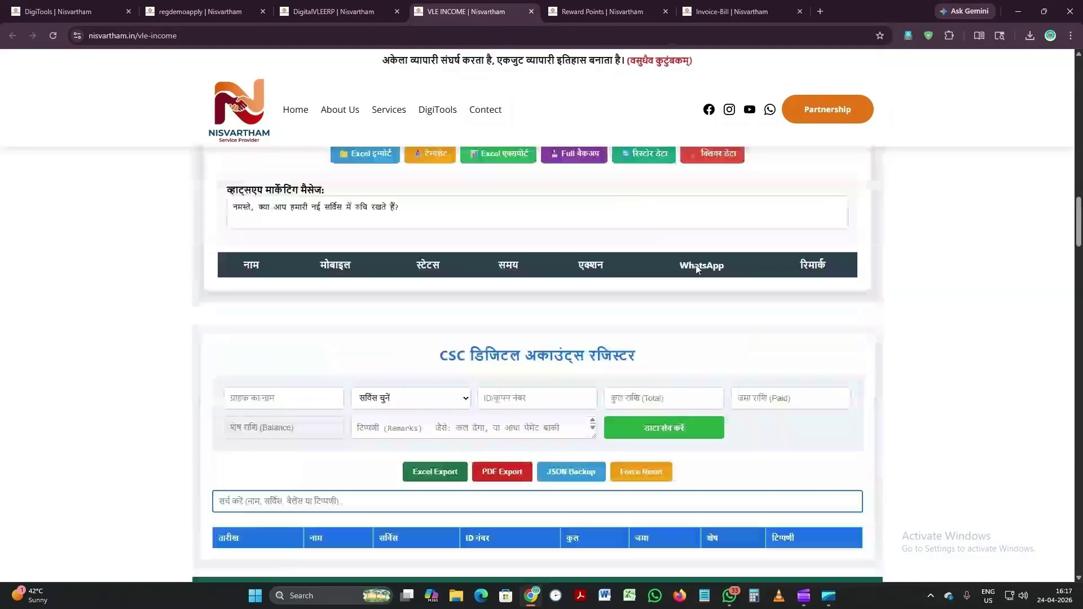
scroll(695, 265, "down", 2)
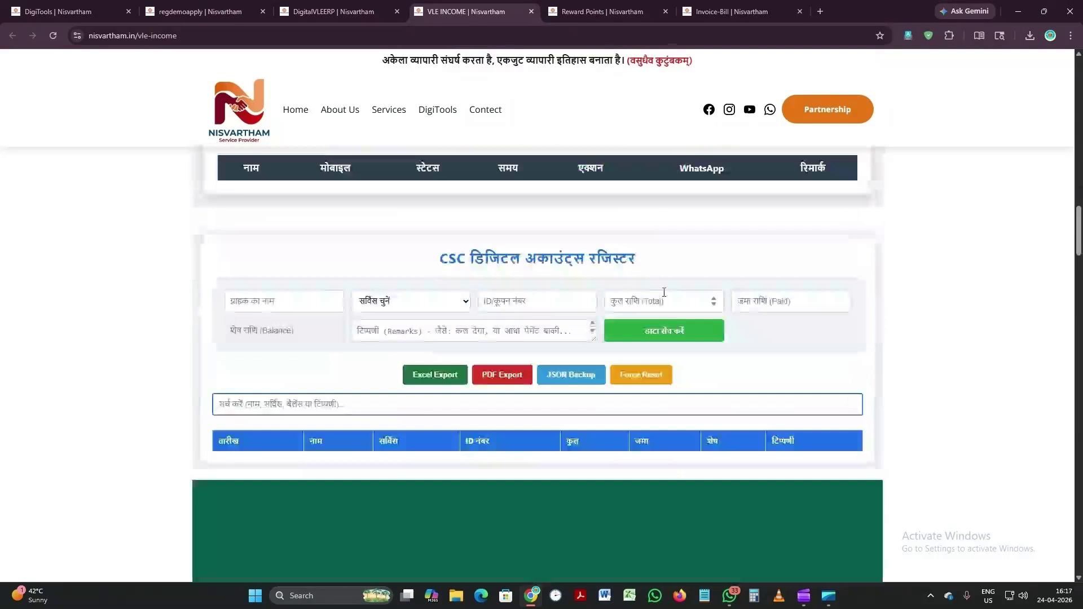
scroll(664, 292, "down", 6)
scroll(730, 265, "down", 7)
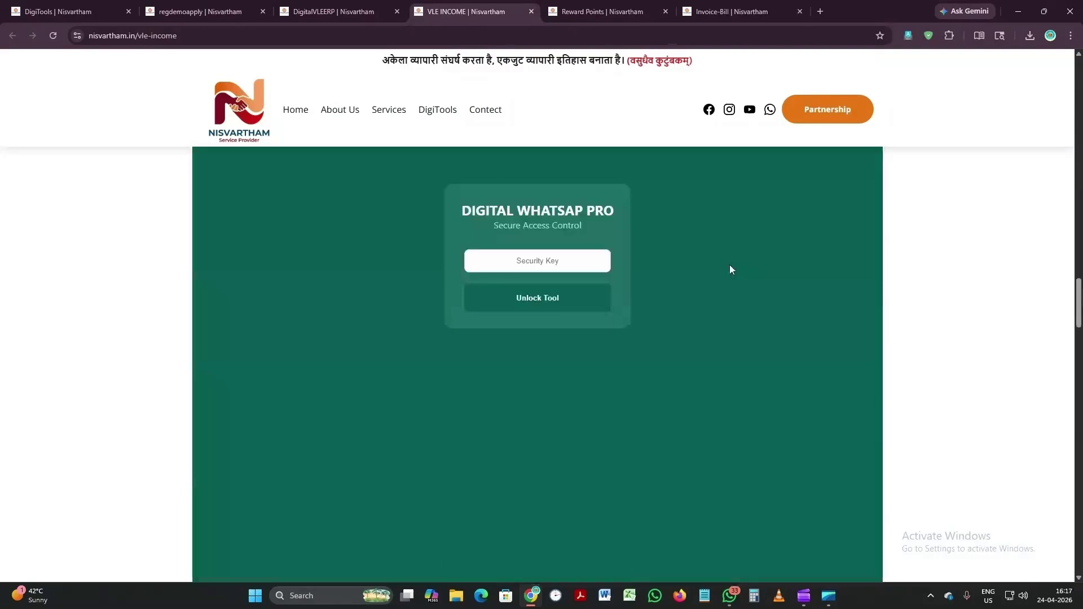
scroll(730, 269, "down", 5)
scroll(730, 270, "down", 8)
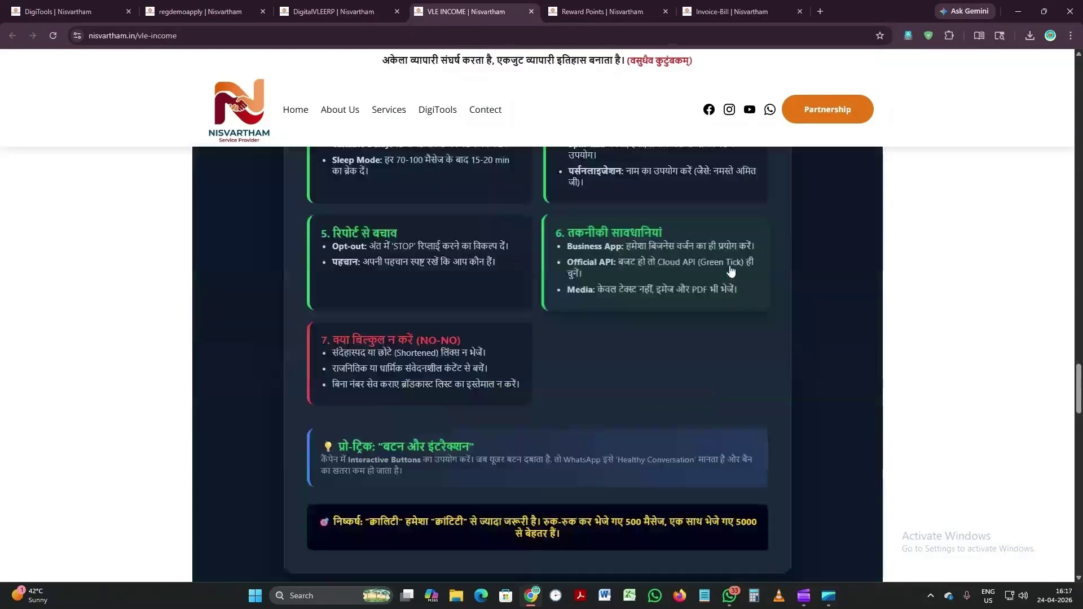
scroll(730, 269, "down", 8)
scroll(729, 265, "down", 8)
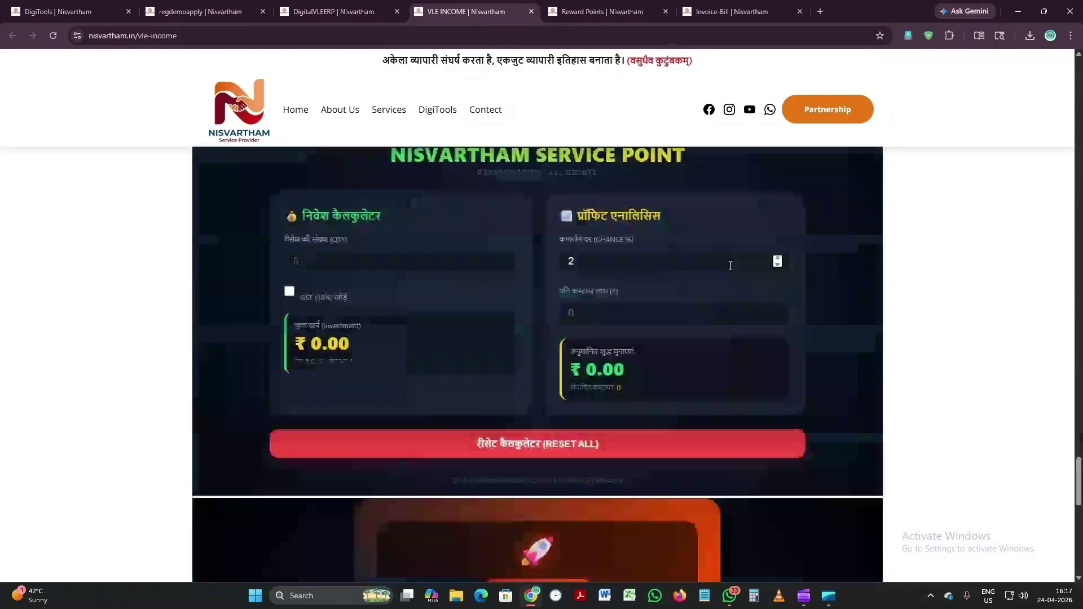
scroll(730, 266, "down", 5)
scroll(730, 271, "down", 1)
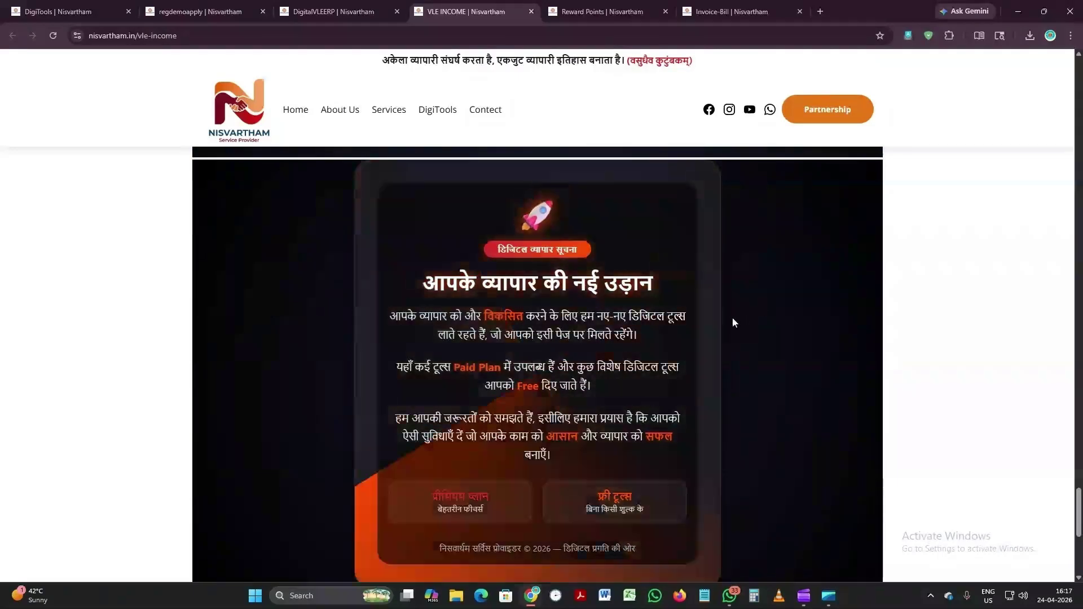
Step: Scroll back up to the Daily Lead Manager listing 2 leads for April 2026
scroll(732, 318, "up", 6)
scroll(733, 318, "up", 6)
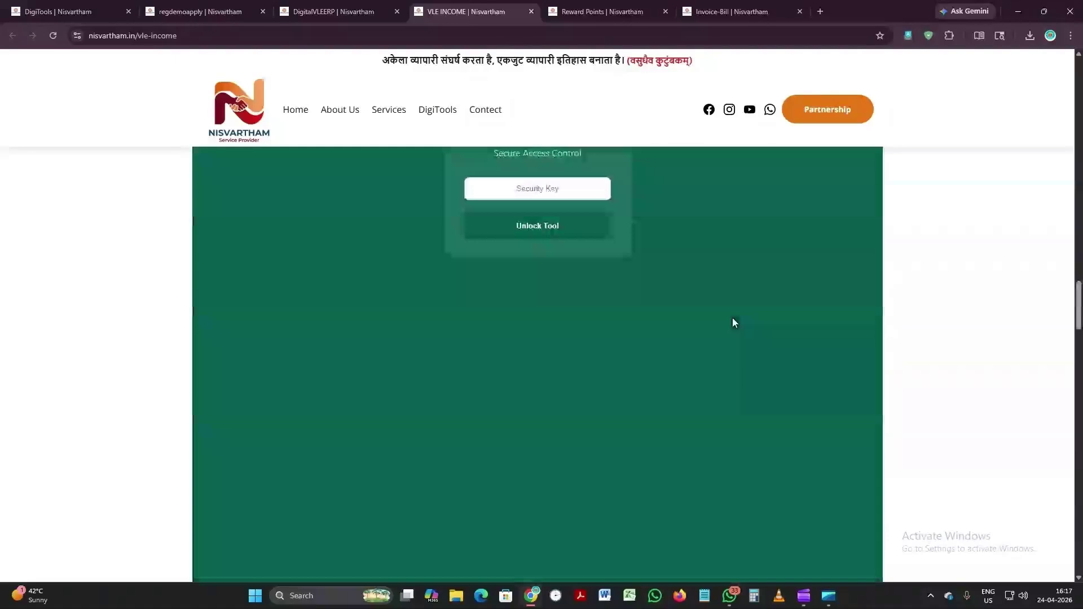
scroll(732, 319, "up", 8)
scroll(732, 320, "up", 8)
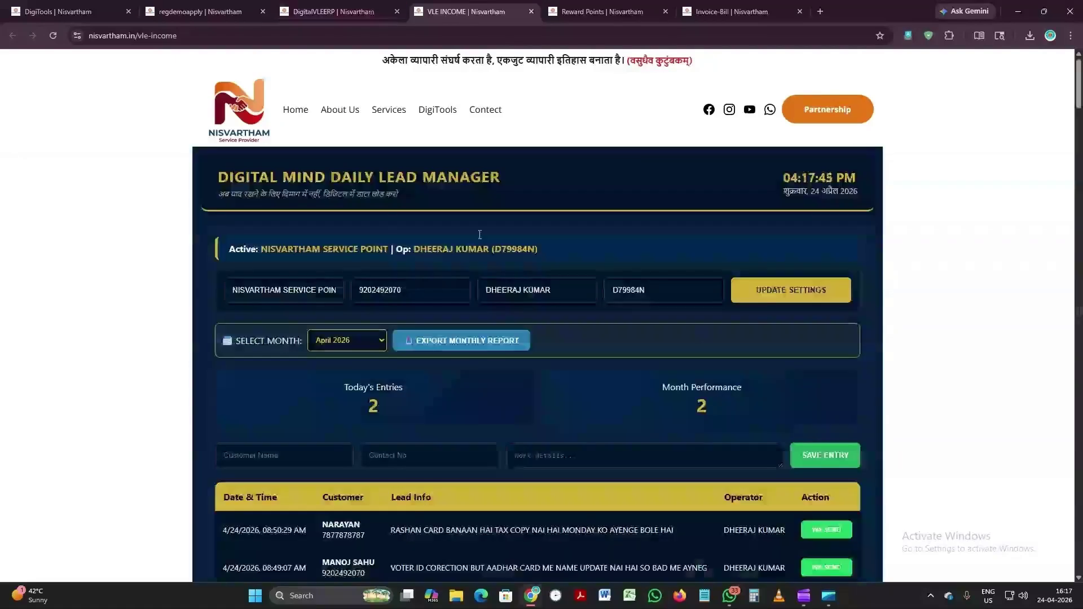
Step: From the ERP CRM dashboard, open Support in a new tab and read through its VLE notice
left_click(370, 12)
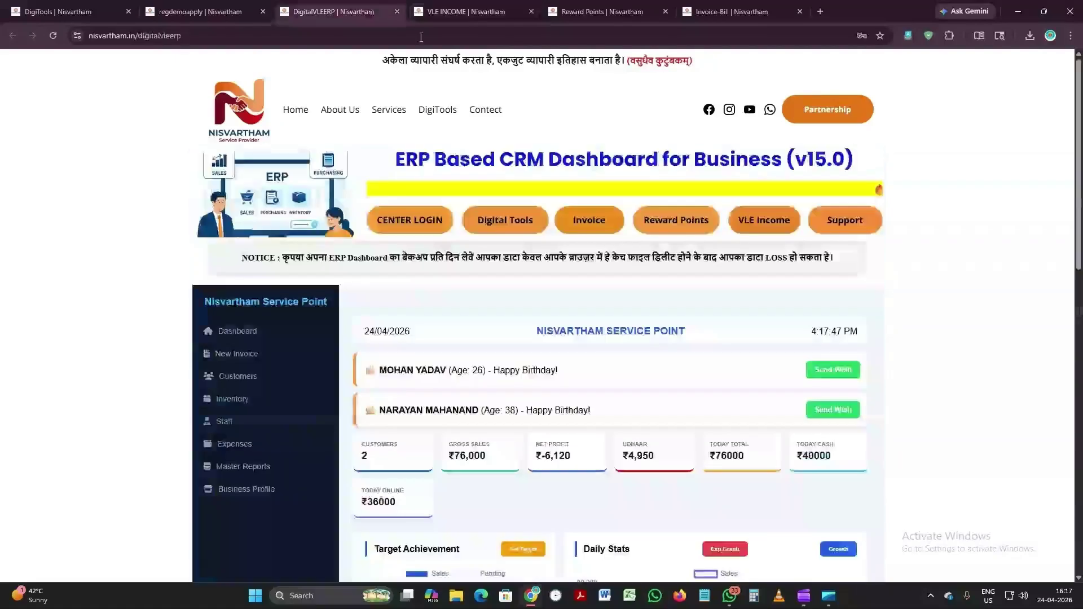
left_click(860, 235)
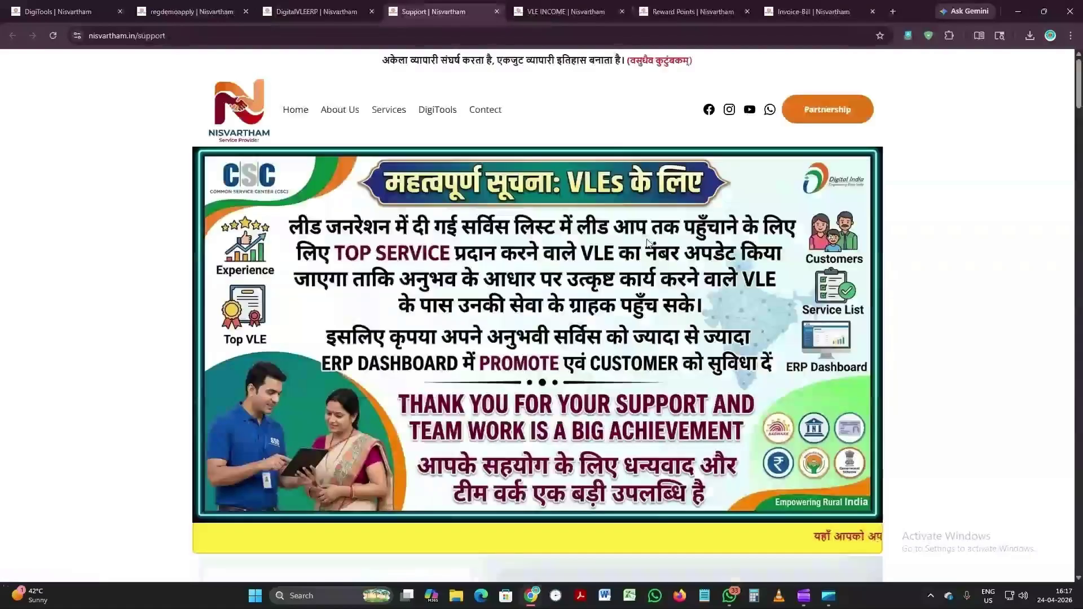
scroll(648, 241, "down", 5)
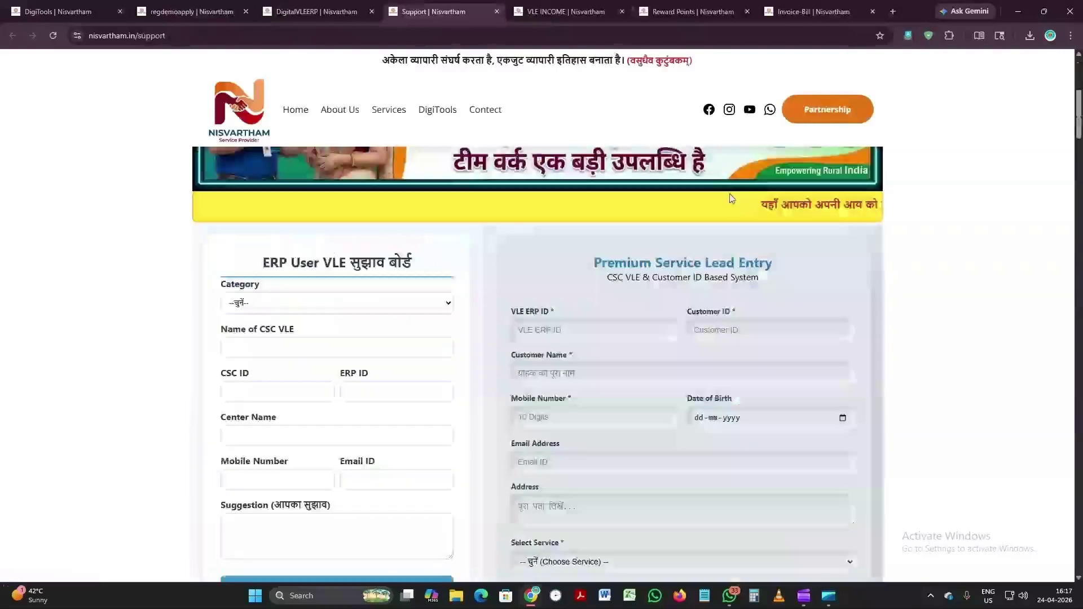
scroll(256, 282, "down", 1)
scroll(256, 282, "down", 1)
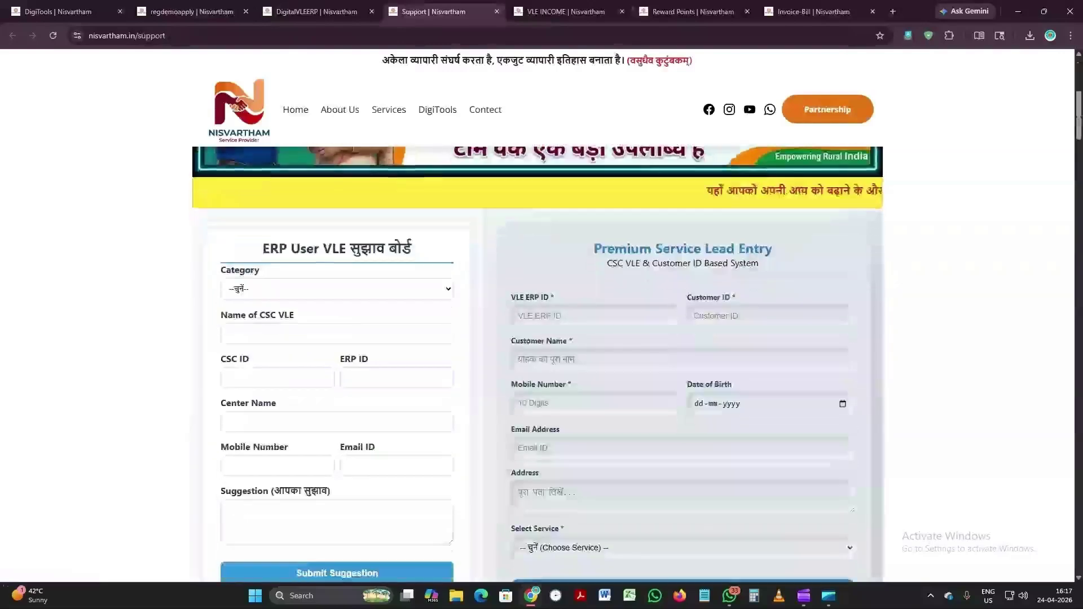
scroll(664, 259, "down", 6)
scroll(664, 258, "down", 1)
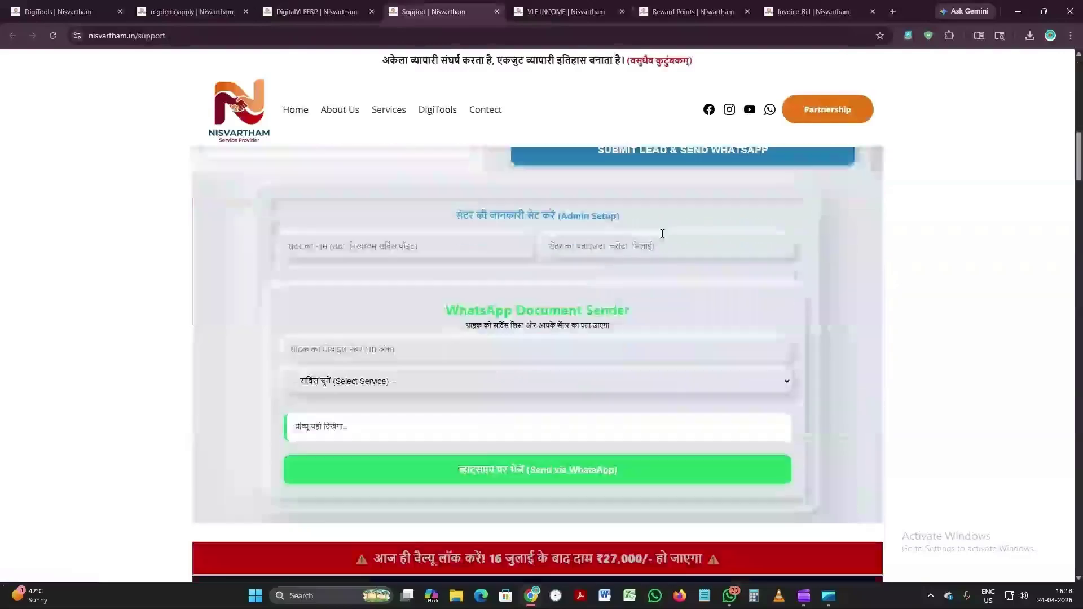
scroll(654, 225, "down", 5)
scroll(733, 225, "down", 3)
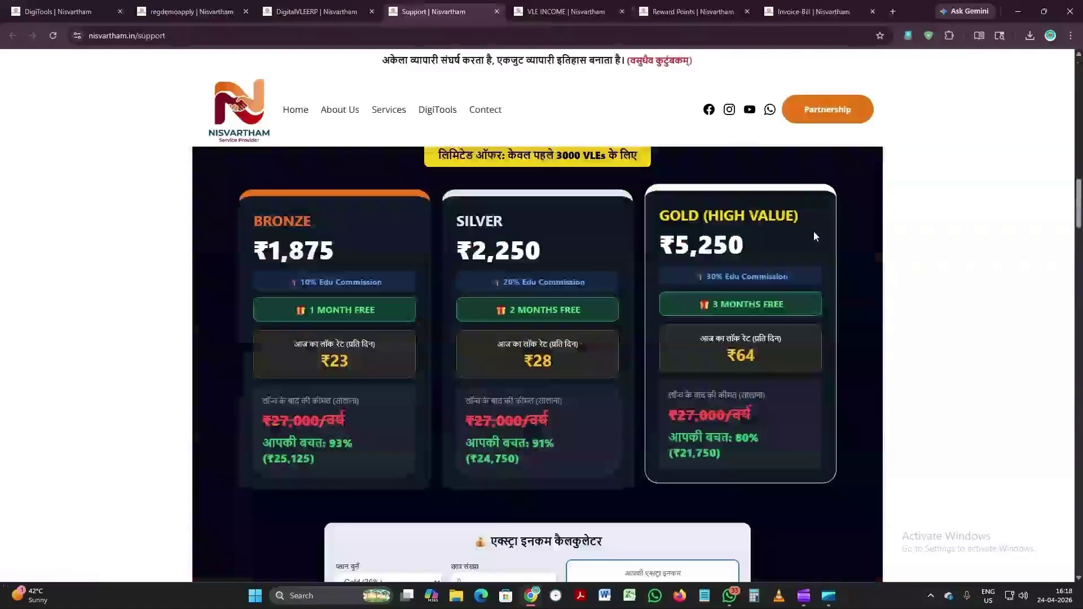
scroll(801, 234, "up", 1)
scroll(787, 230, "down", 5)
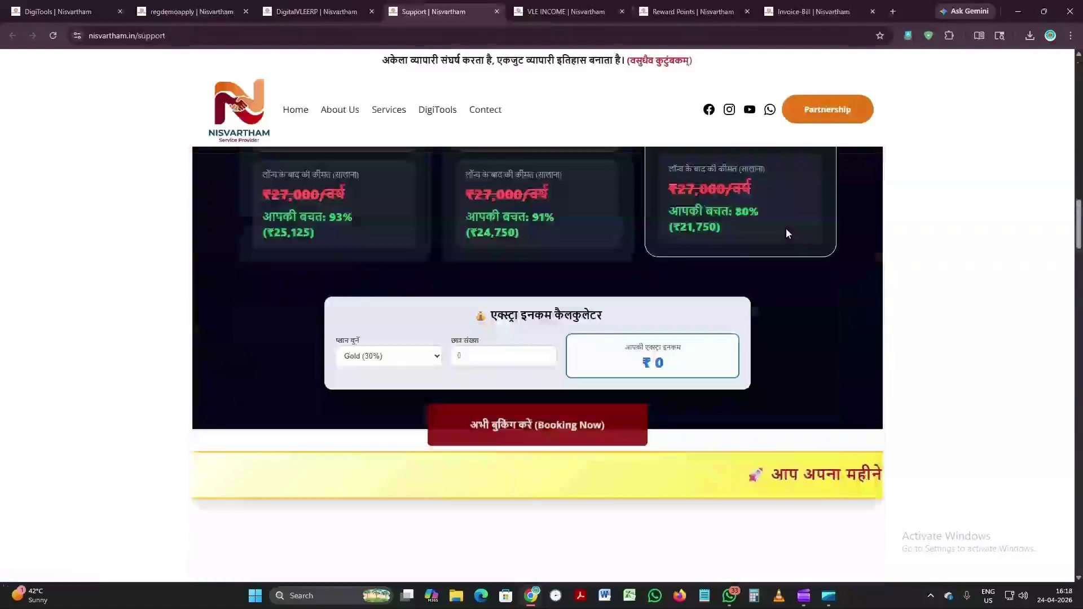
scroll(786, 228, "down", 8)
scroll(788, 233, "down", 10)
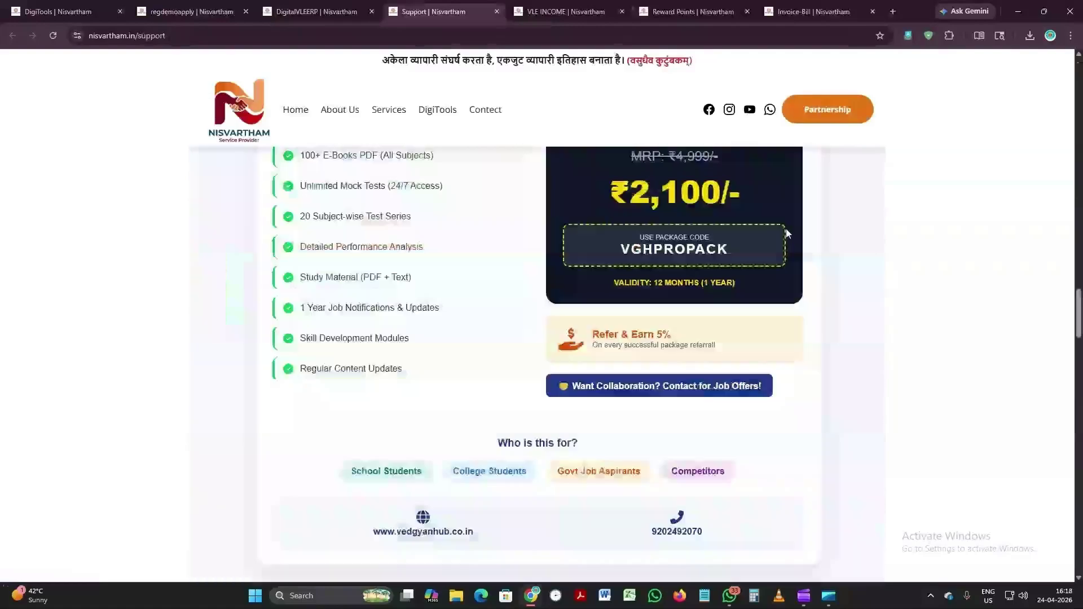
scroll(786, 228, "down", 8)
scroll(786, 229, "down", 8)
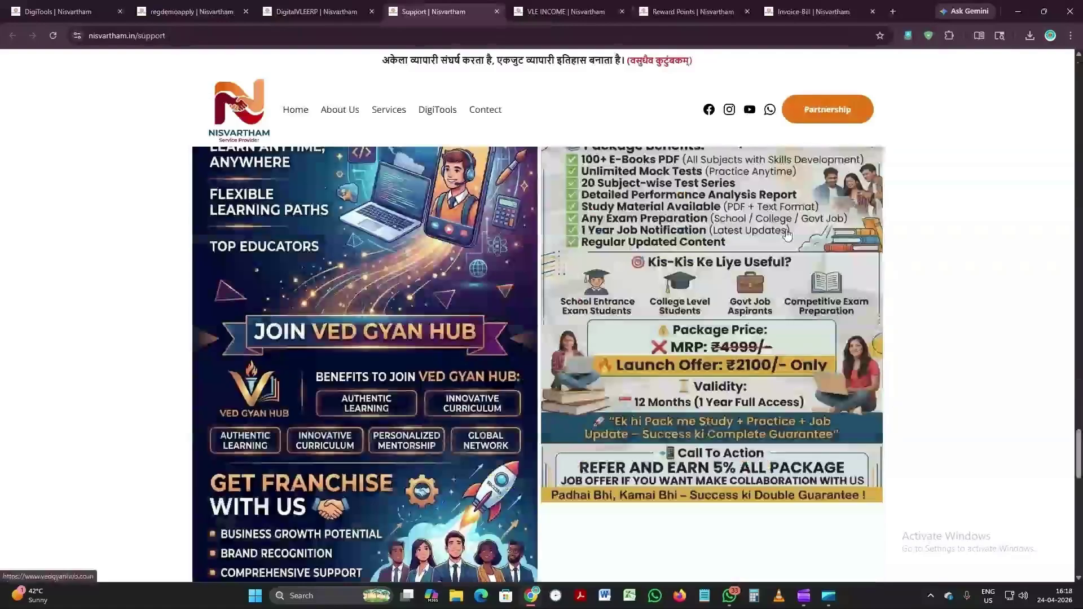
scroll(787, 233, "down", 5)
scroll(788, 233, "down", 7)
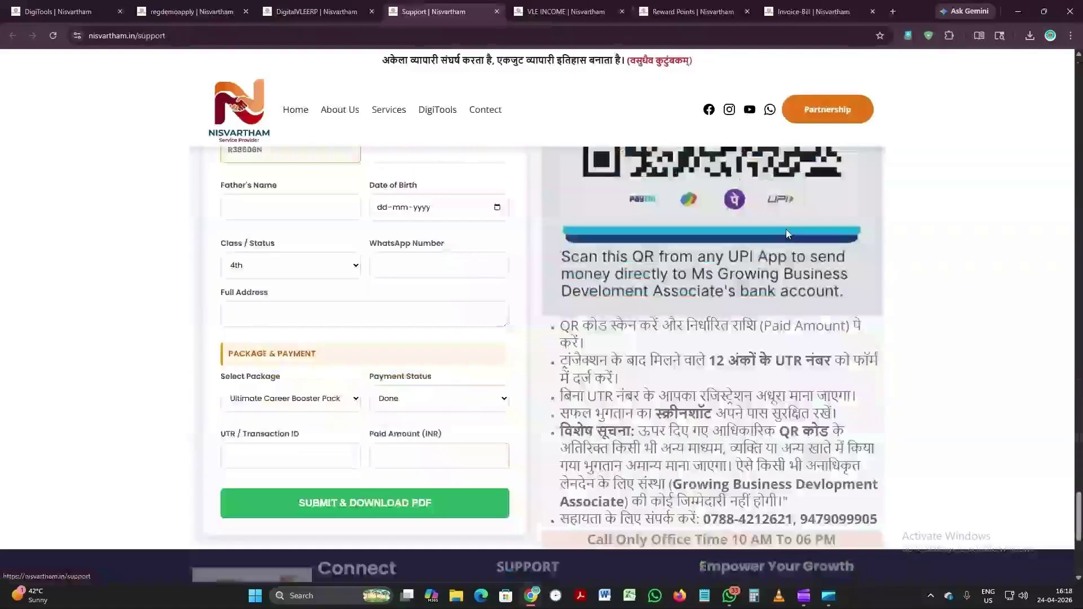
scroll(786, 229, "up", 15)
scroll(786, 229, "up", 20)
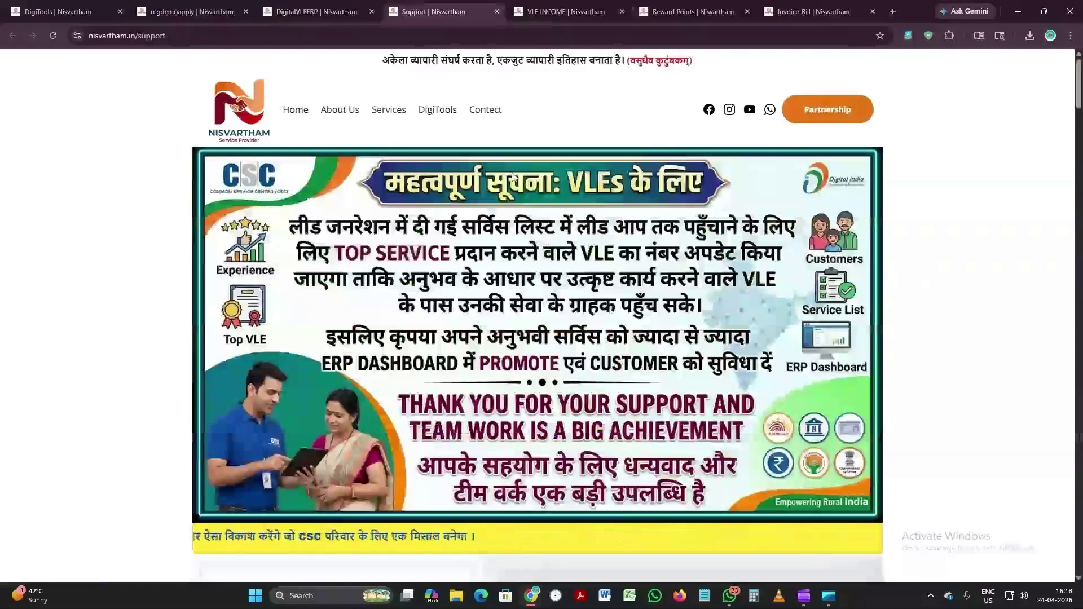
Step: Go back to the DigitalVLEERP dashboard tab and look over its content
left_click(349, 8)
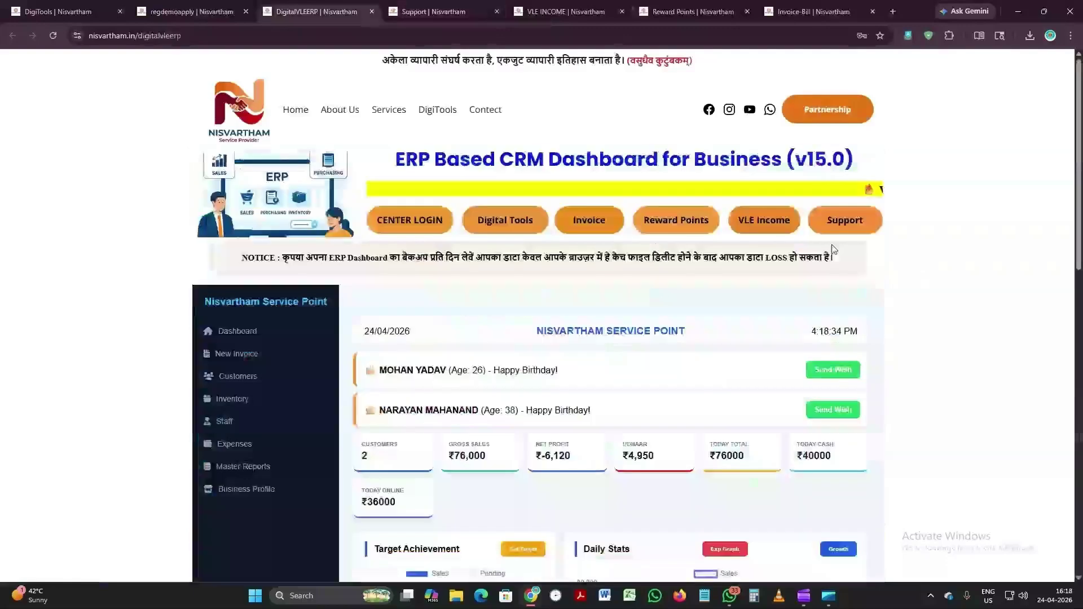
scroll(916, 316, "down", 2)
scroll(913, 314, "down", 2)
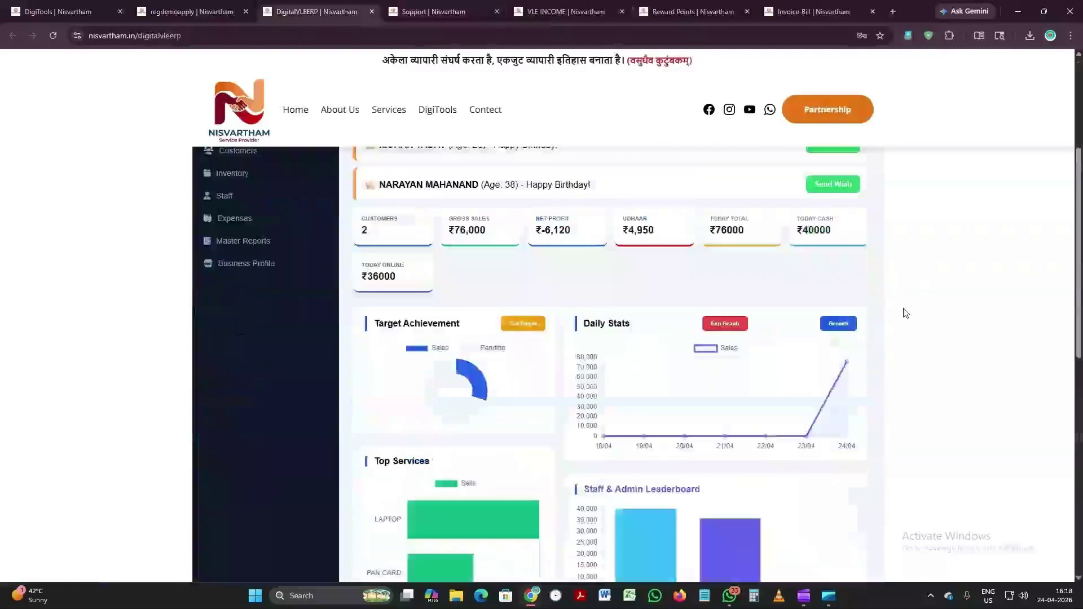
scroll(906, 314, "up", 2)
scroll(916, 309, "up", 2)
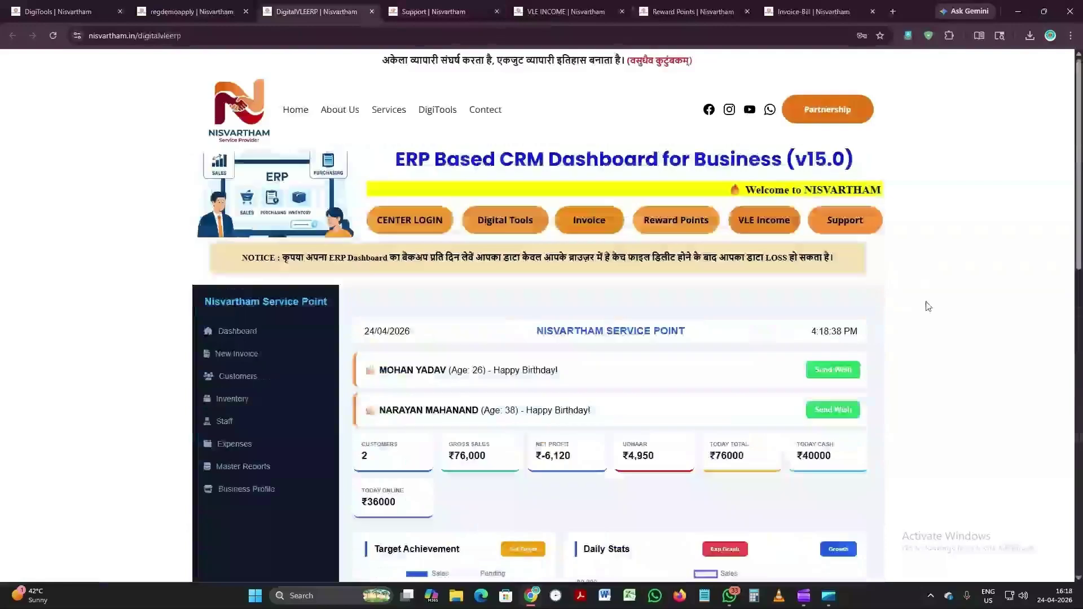